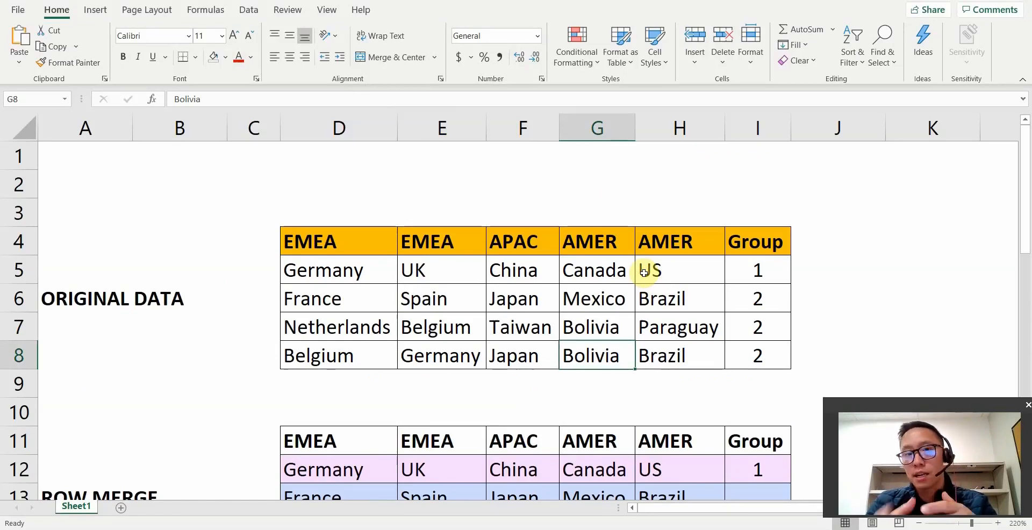
Examine the original data table, especially its Group column, and compare it with the row merge example
left_click(451, 289)
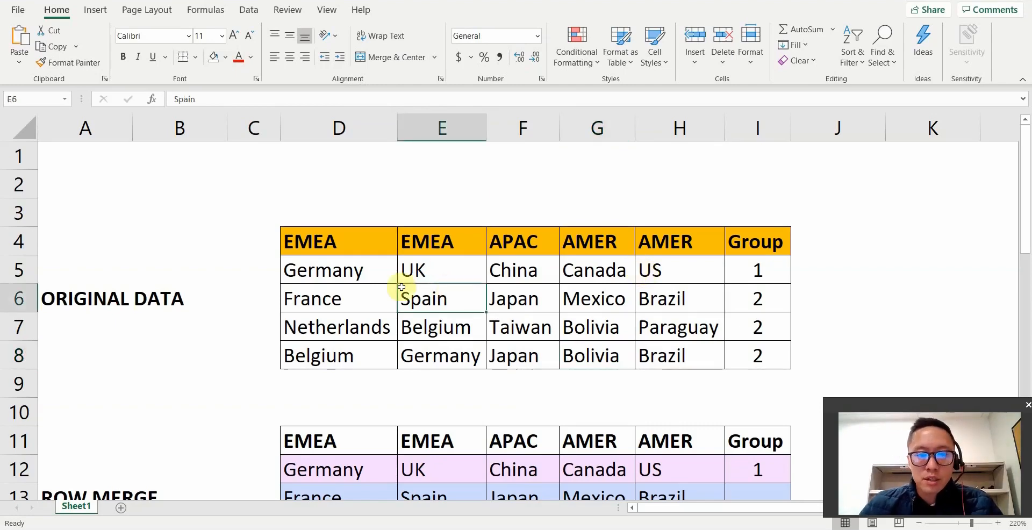
left_click_drag(300, 240, 749, 364)
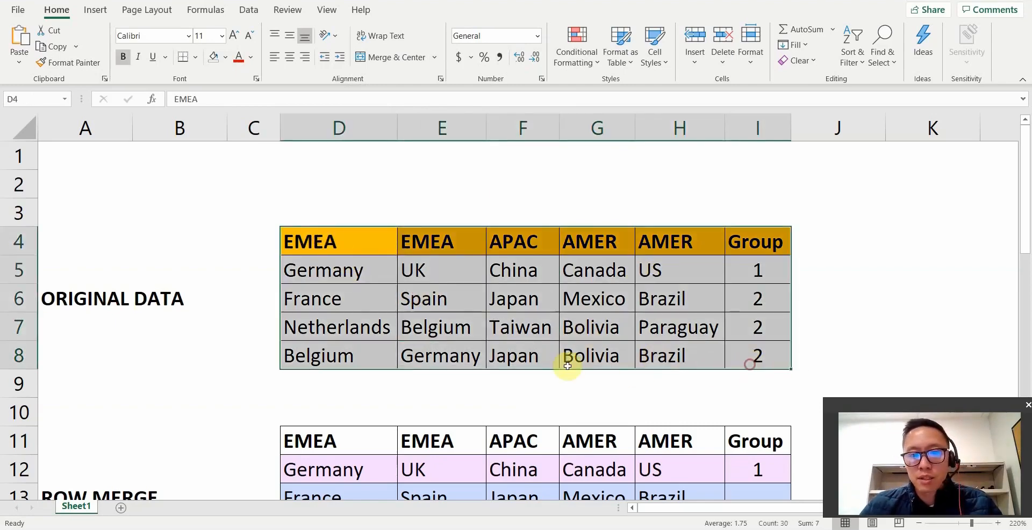
left_click(460, 322)
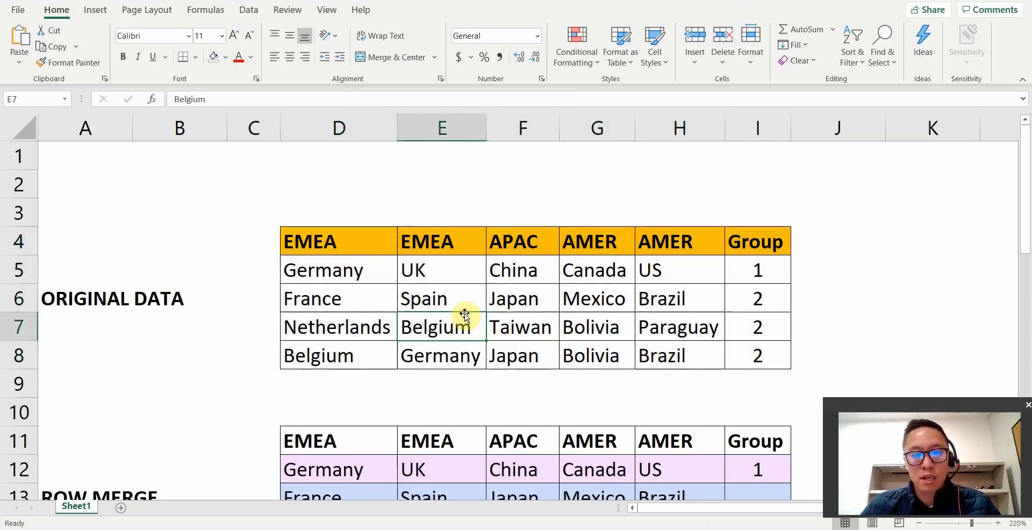
scroll(462, 301, "down", 2)
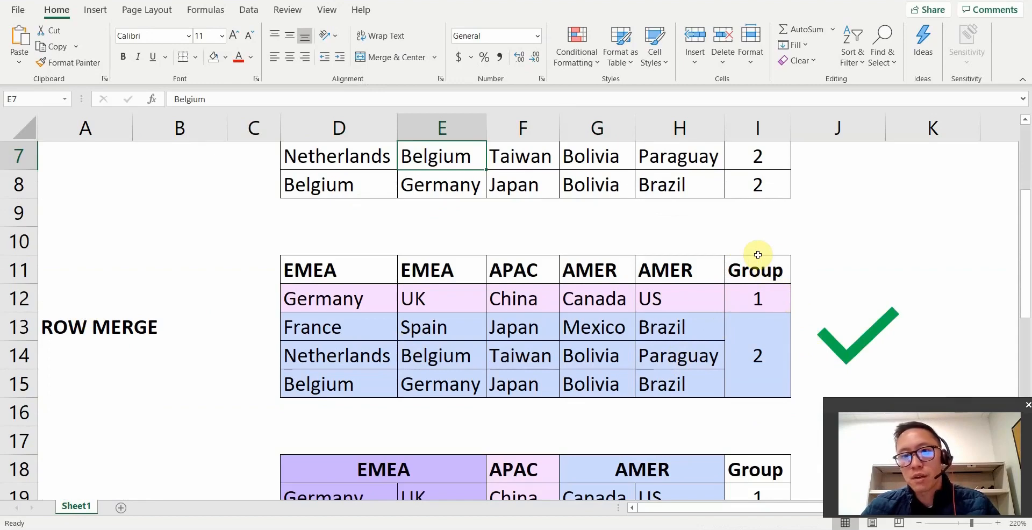
scroll(758, 255, "up", 2)
left_click_drag(758, 239, 764, 359)
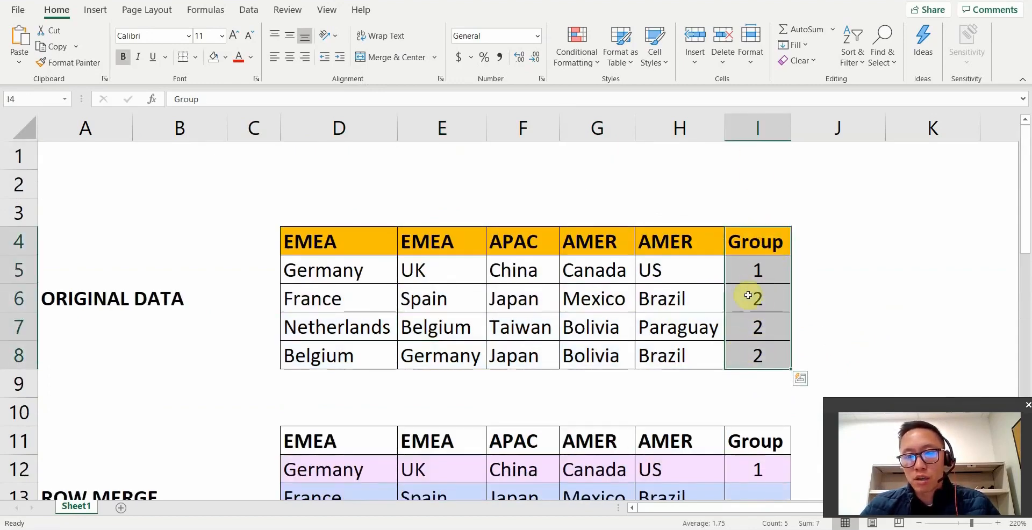
left_click(748, 295)
scroll(758, 359, "down", 1)
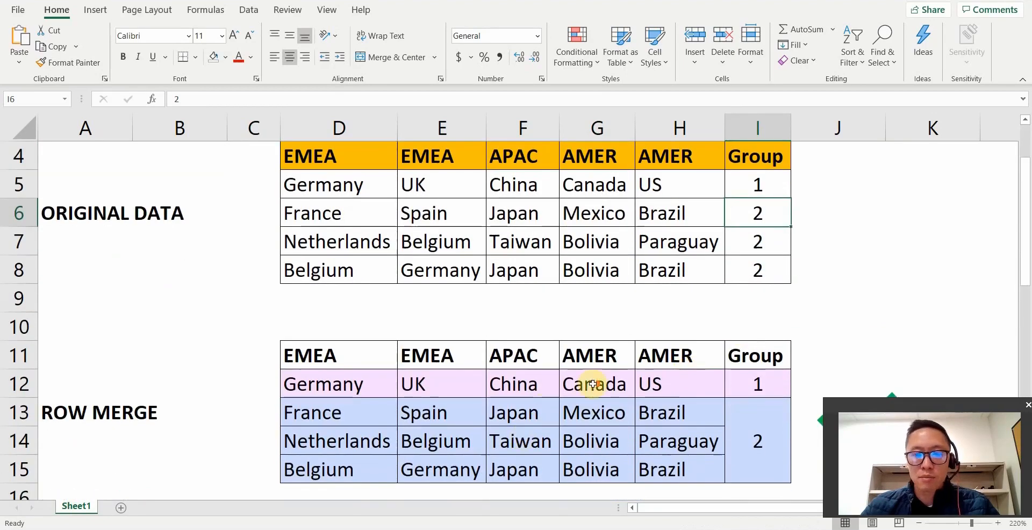
scroll(593, 384, "down", 1)
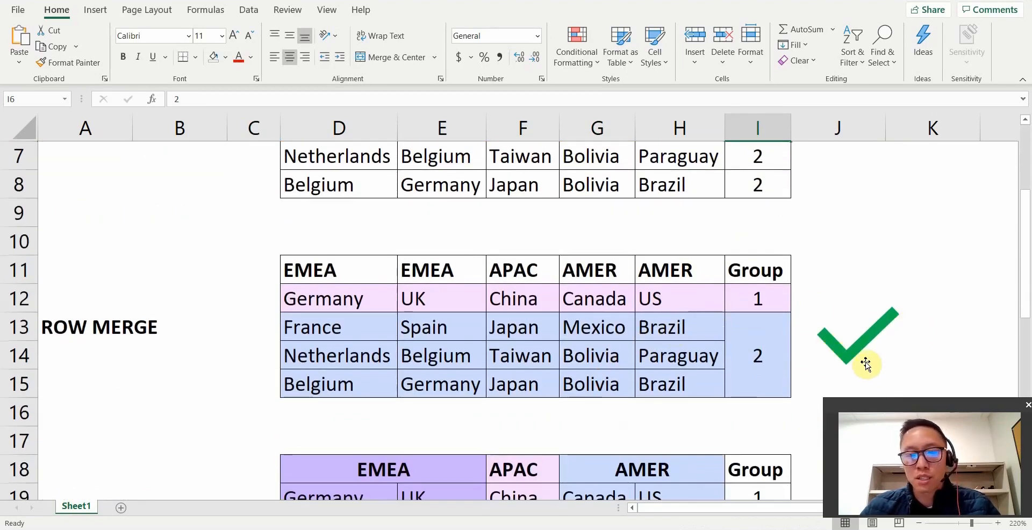
Examine the merged EMEA and AMER headers in the column merge example against the matching columns of the original data
scroll(687, 295, "down", 2)
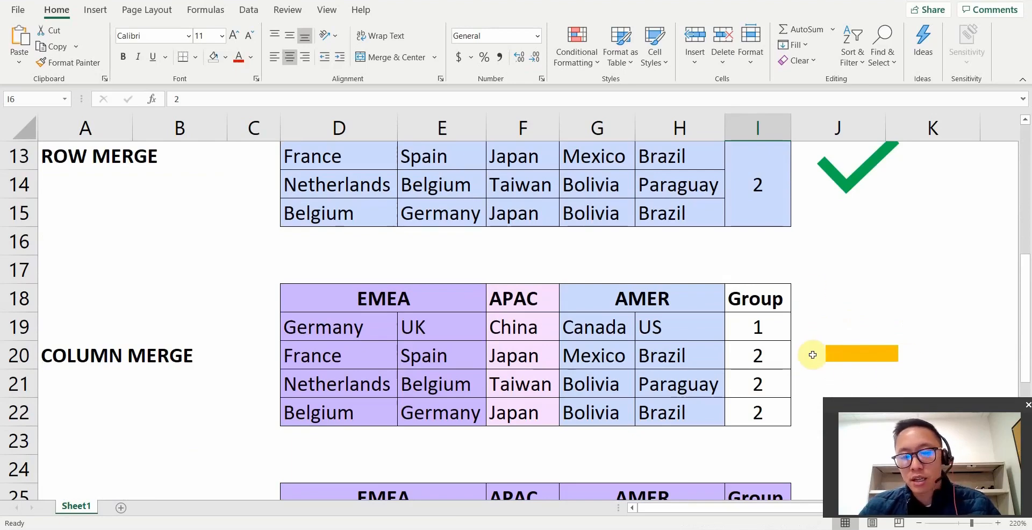
left_click(328, 298)
left_click(650, 304)
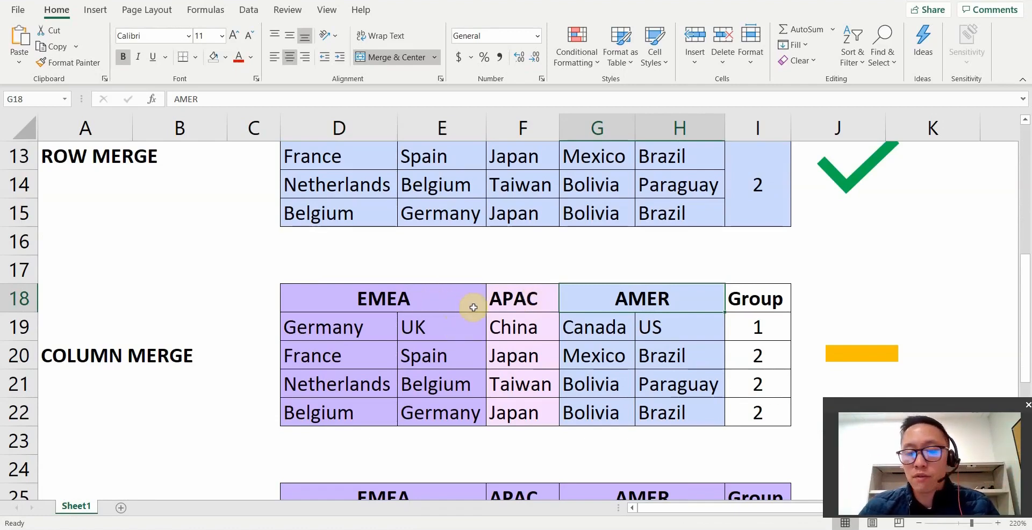
scroll(338, 320, "up", 4)
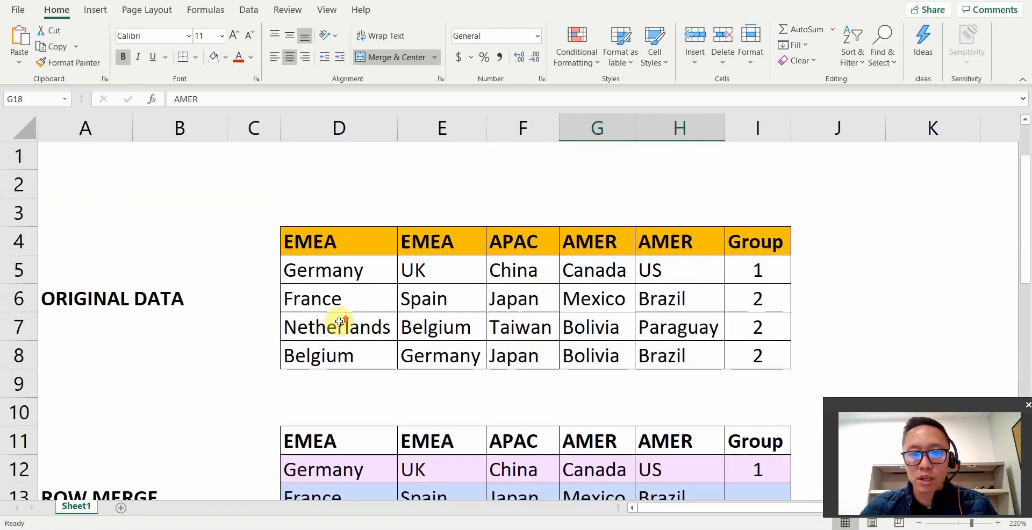
left_click_drag(338, 235, 755, 355)
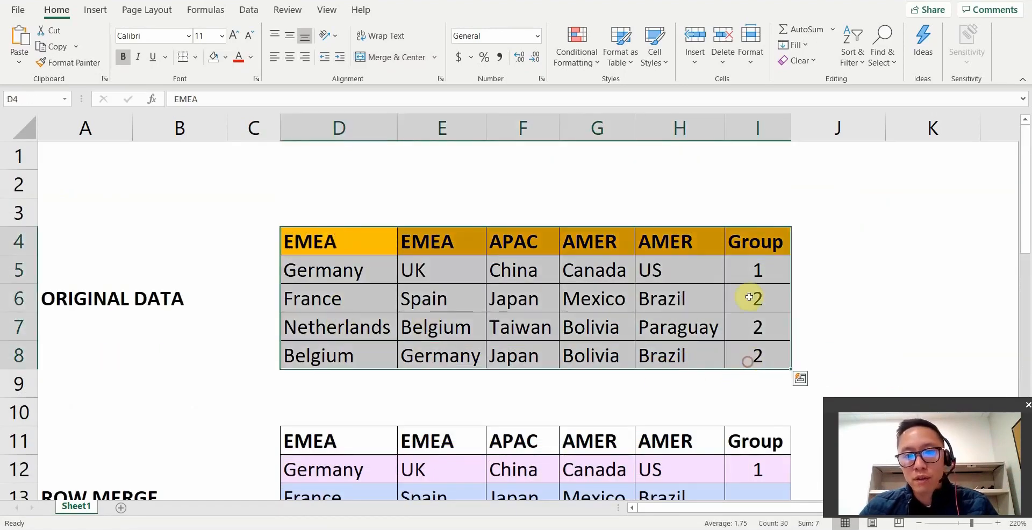
left_click(393, 291)
left_click_drag(362, 239, 668, 355)
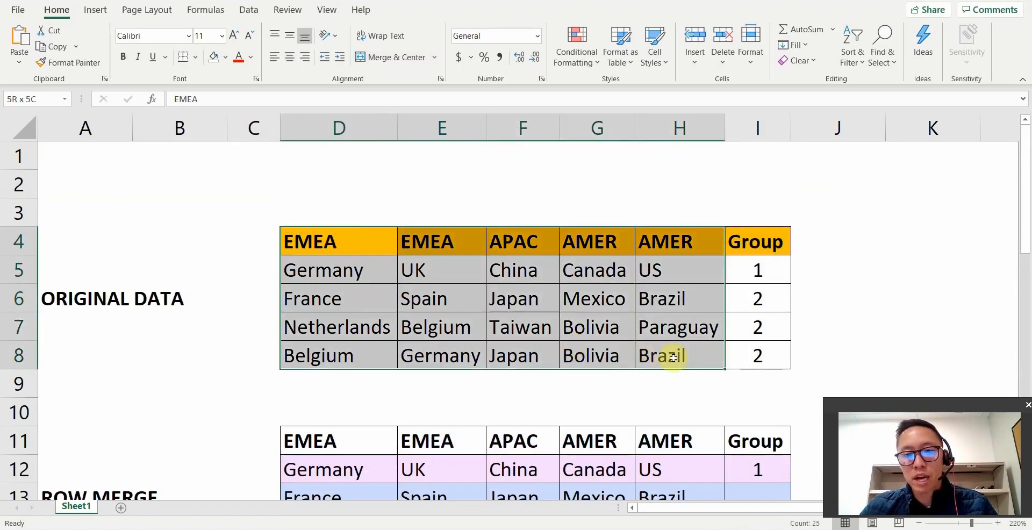
left_click(381, 285)
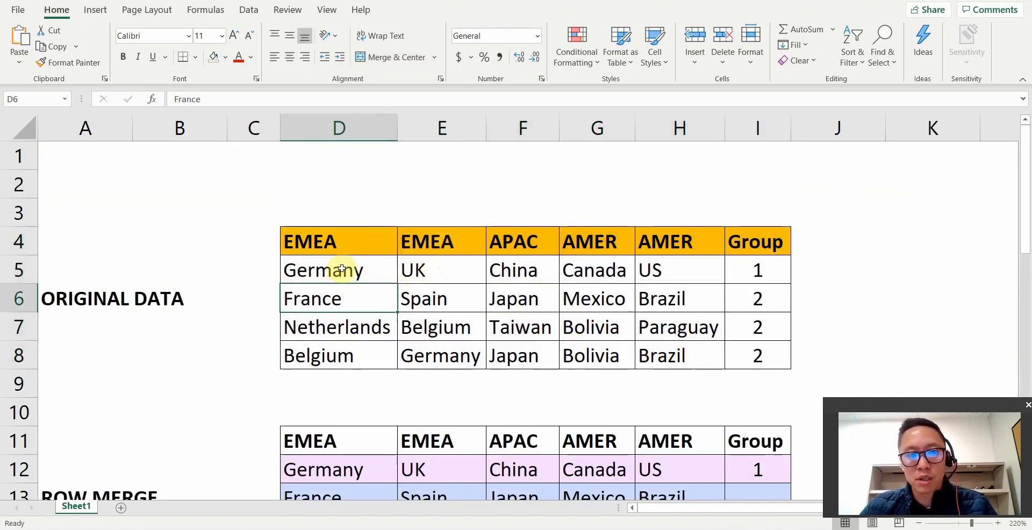
left_click_drag(341, 269, 400, 313)
left_click(371, 243)
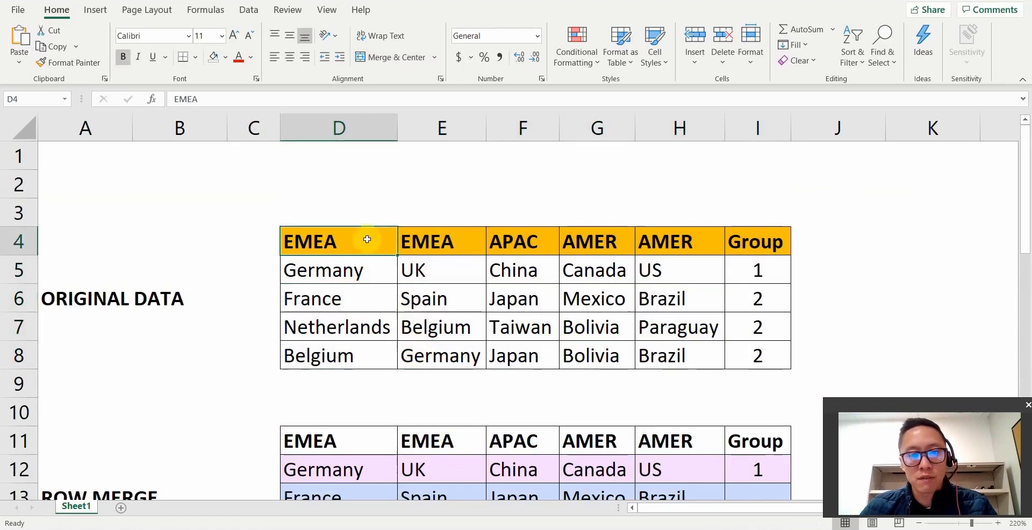
left_click(613, 275)
left_click_drag(612, 275, 663, 357)
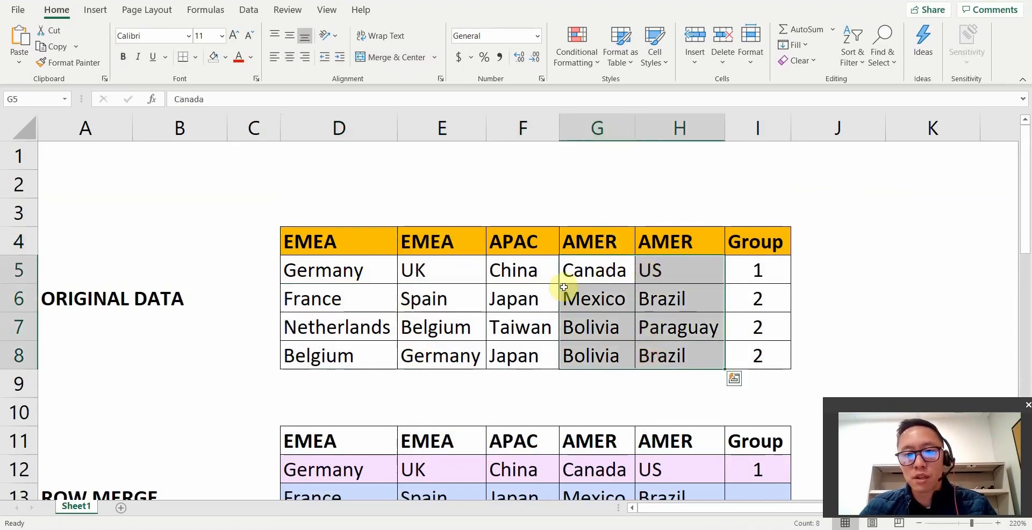
Review the column + row merge example, checking its Group column and its merged region headers
scroll(561, 292, "down", 4)
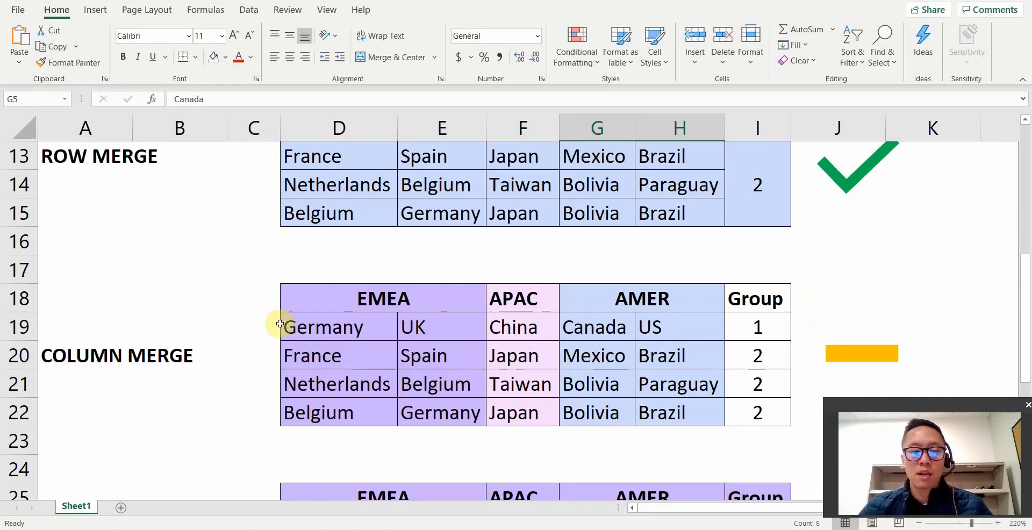
scroll(271, 323, "down", 3)
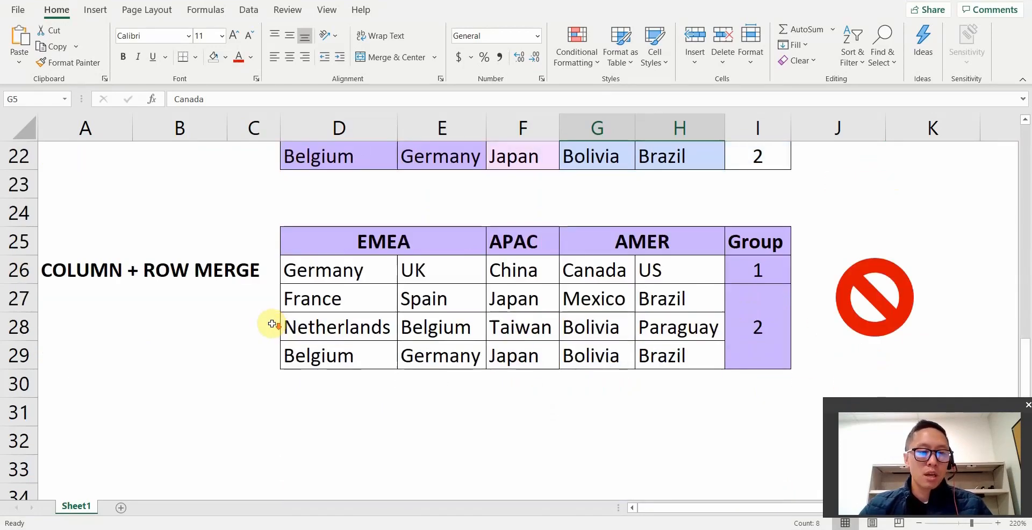
scroll(252, 327, "up", 1)
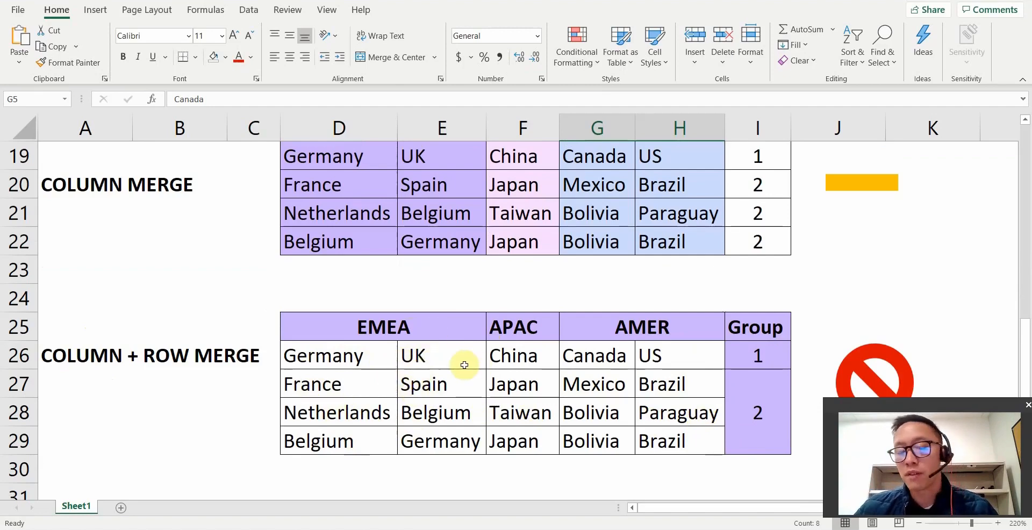
left_click_drag(748, 329, 762, 360)
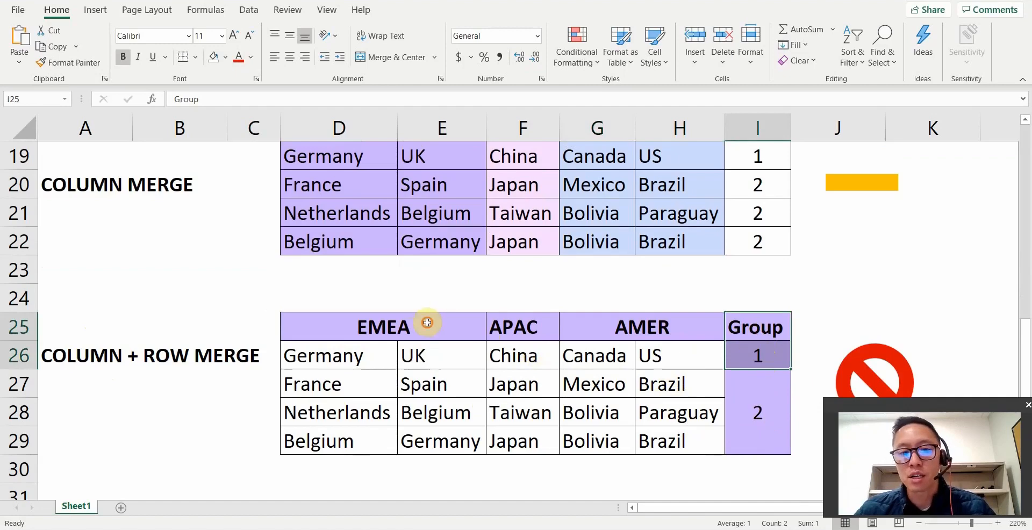
left_click_drag(424, 324, 598, 324)
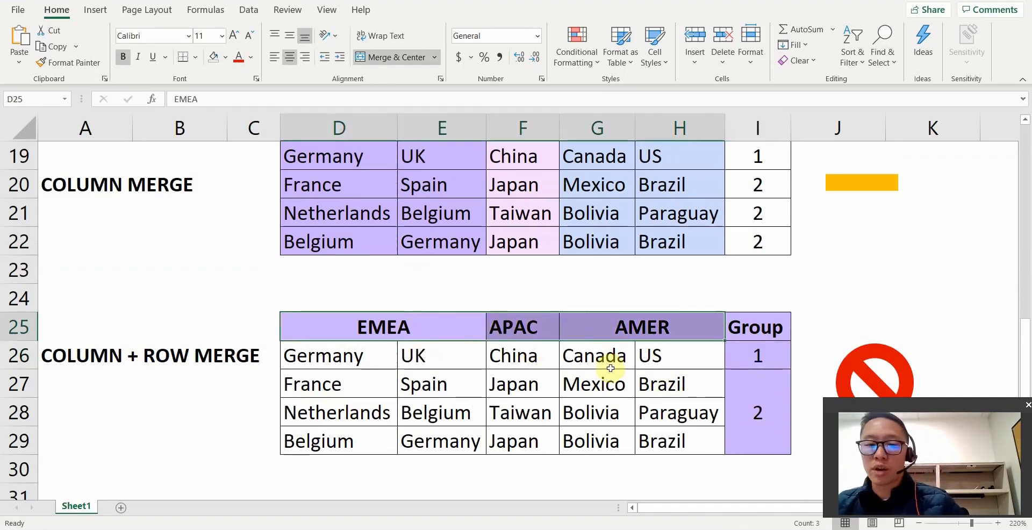
left_click(609, 363)
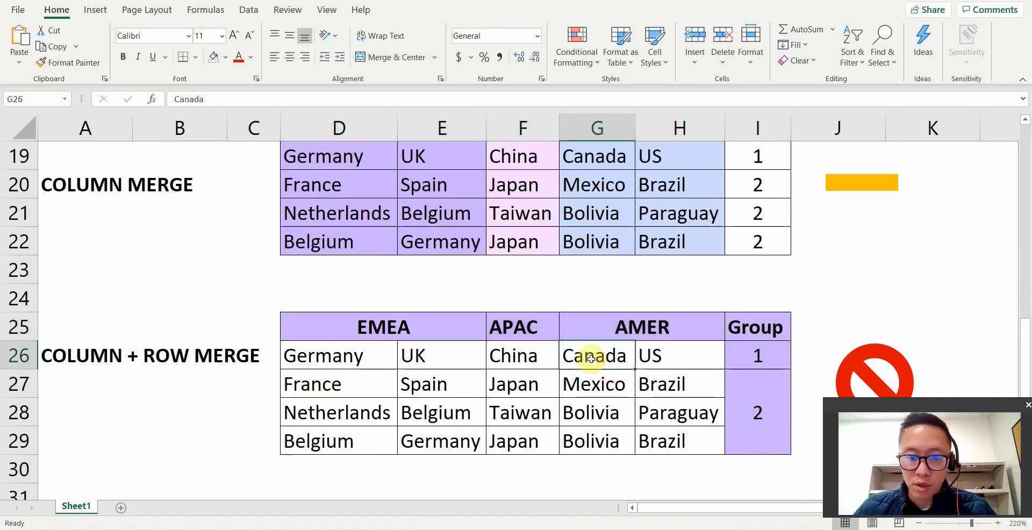
scroll(841, 331, "down", 1)
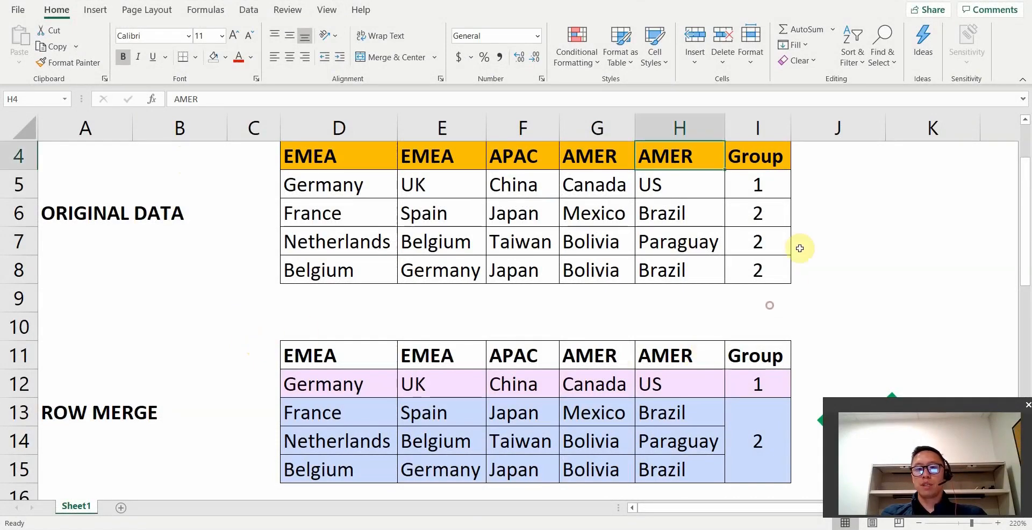
Compare the Group 1 and Group 2 rows of the original data with the merged Group cells in the row merge example
left_click_drag(760, 364, 769, 444)
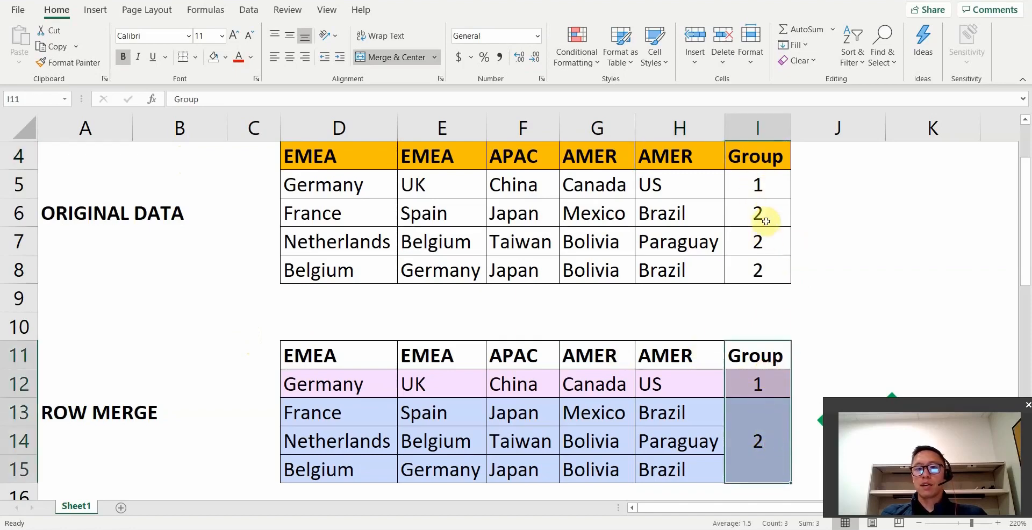
left_click_drag(301, 164, 750, 267)
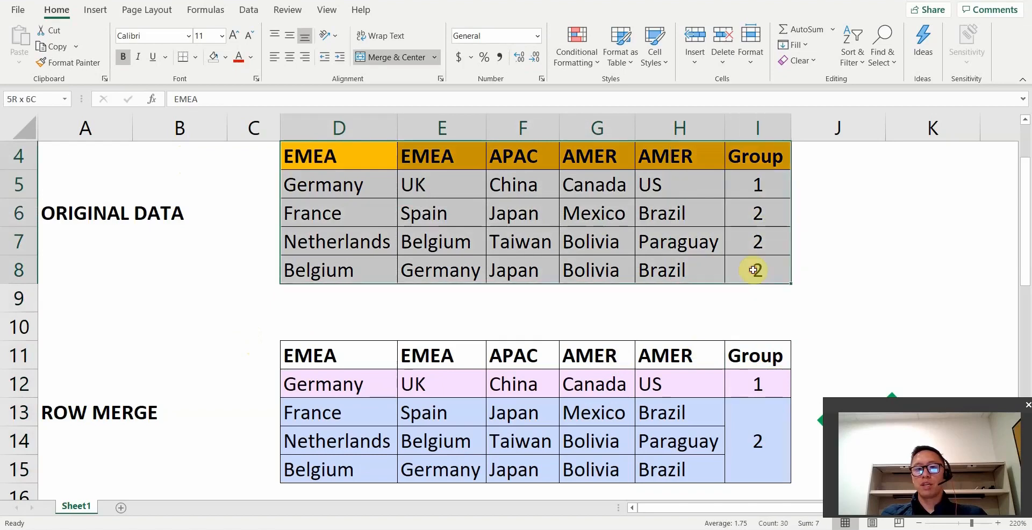
left_click(752, 268)
left_click_drag(340, 219, 672, 272)
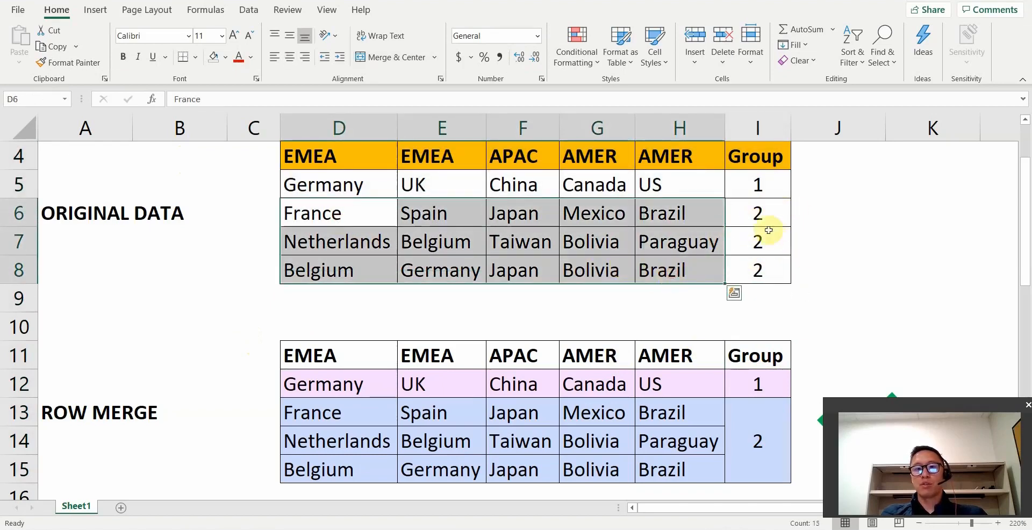
left_click_drag(360, 185, 718, 184)
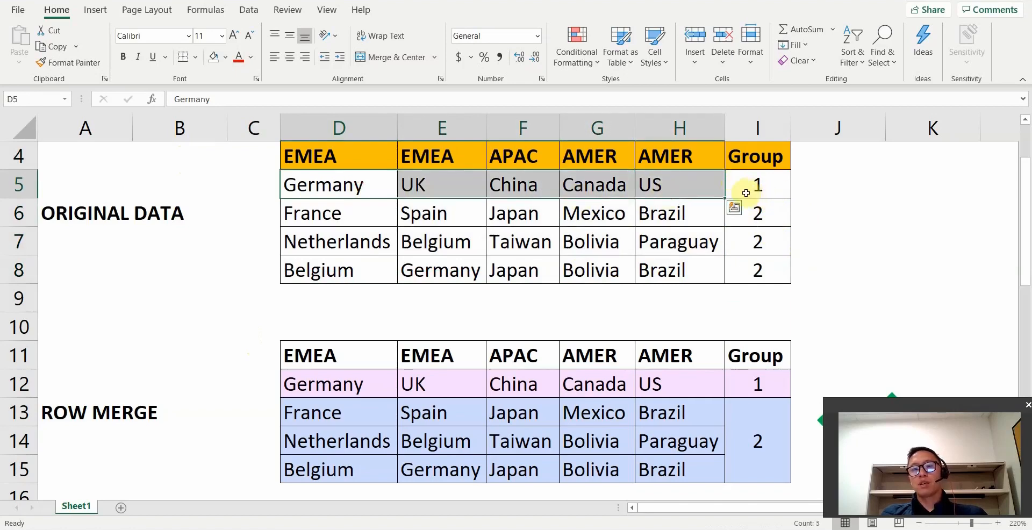
left_click(762, 421)
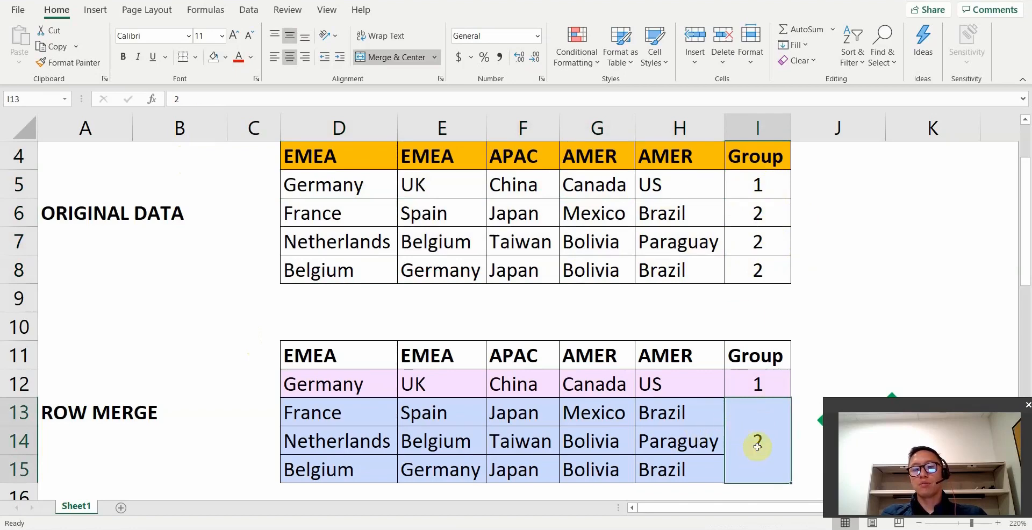
left_click(760, 220)
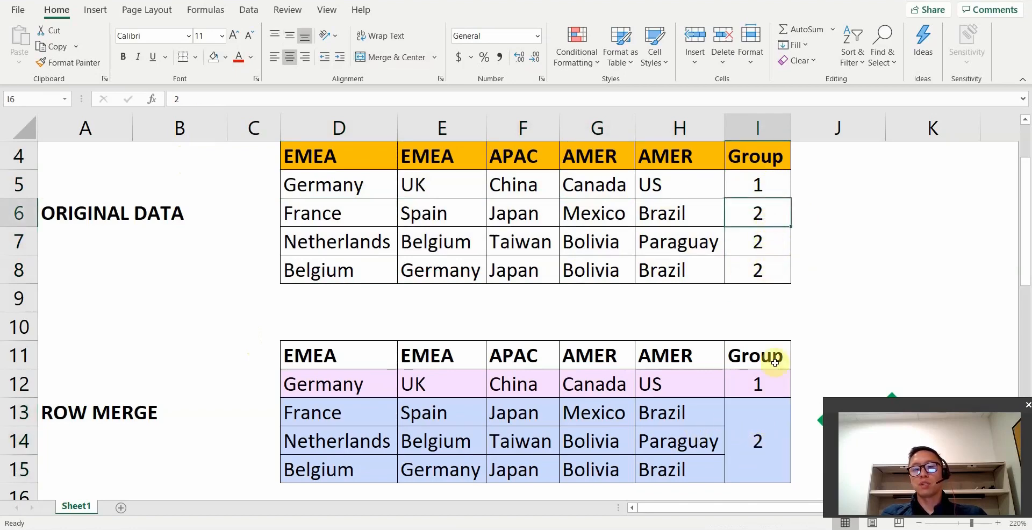
left_click(776, 421)
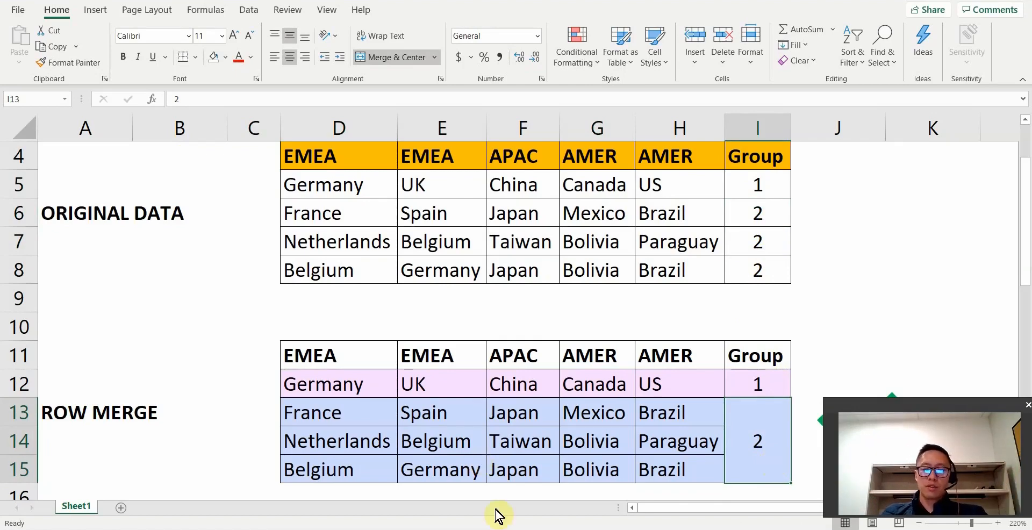
Compare the original country rows with the Text Input data in Alteryx Designer and run that workflow
left_click_drag(338, 182, 723, 269)
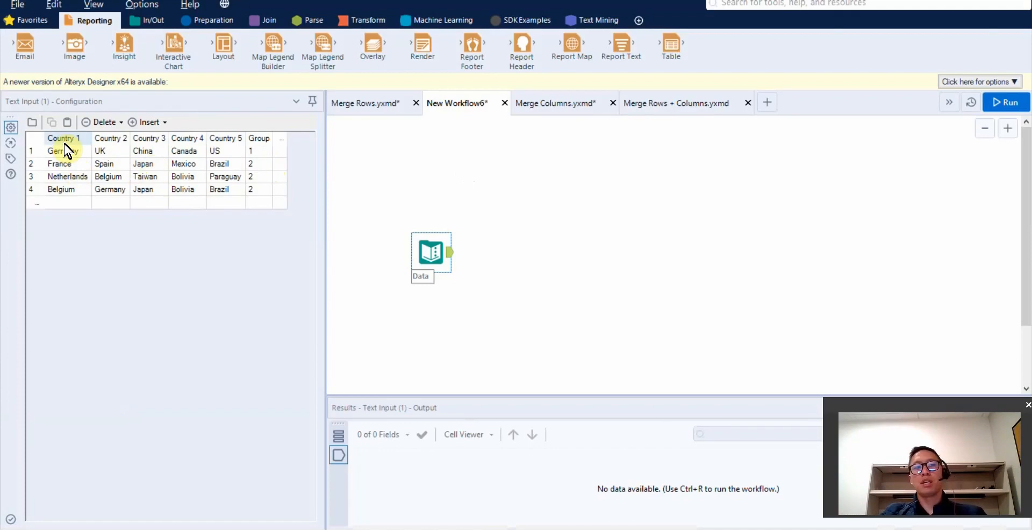
left_click(1003, 102)
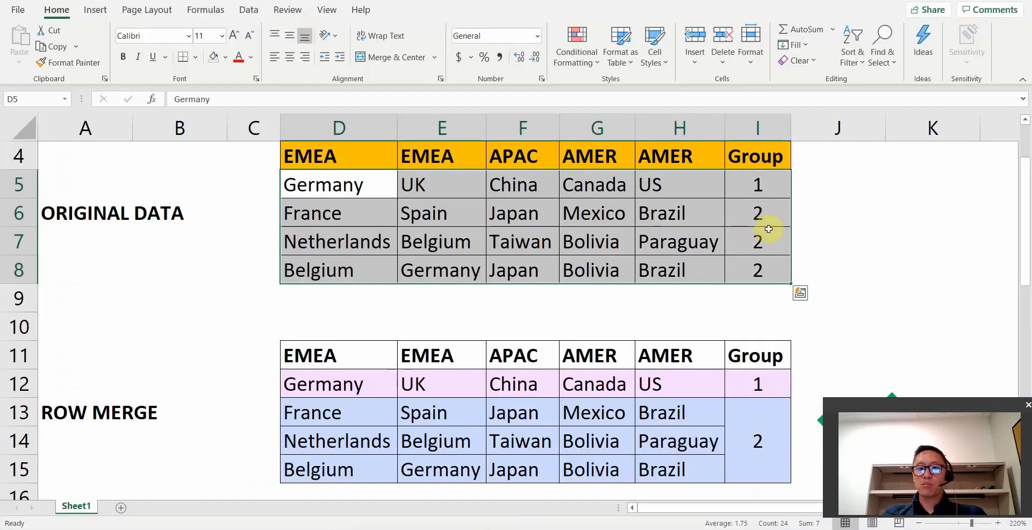
Switch back to the Excel sheet and check the original Group 2 rows and region columns against the merged Group 2 cell
left_click(769, 237)
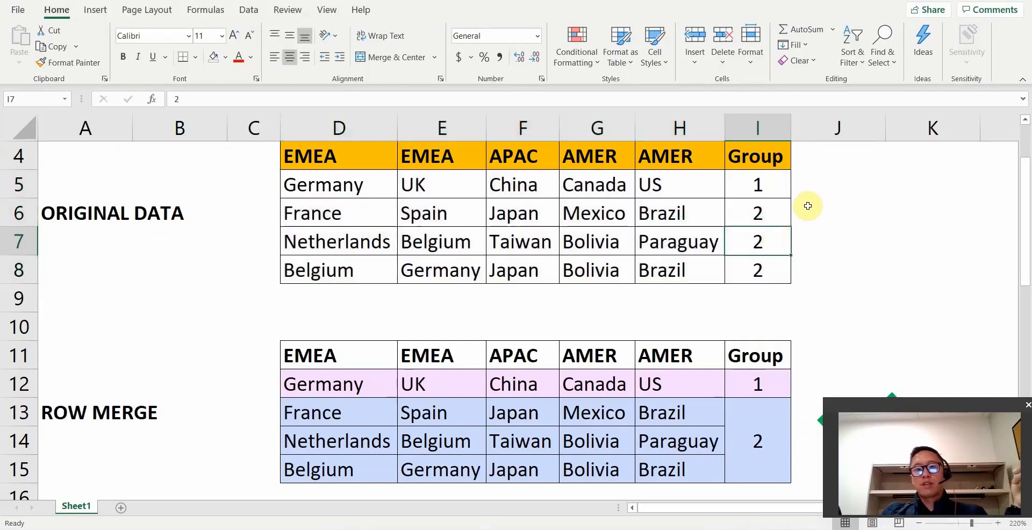
left_click(775, 454)
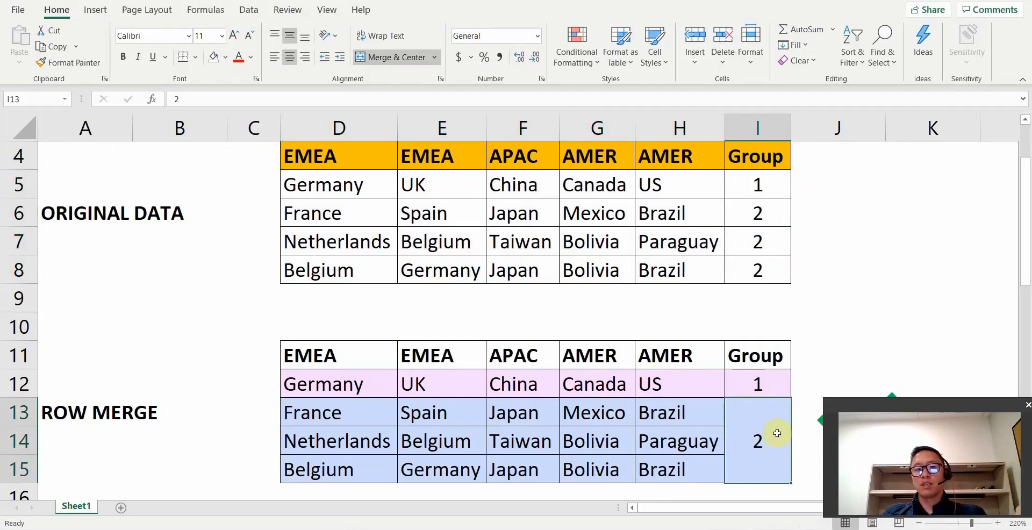
left_click(774, 272)
left_click_drag(567, 271, 420, 232)
left_click(362, 200)
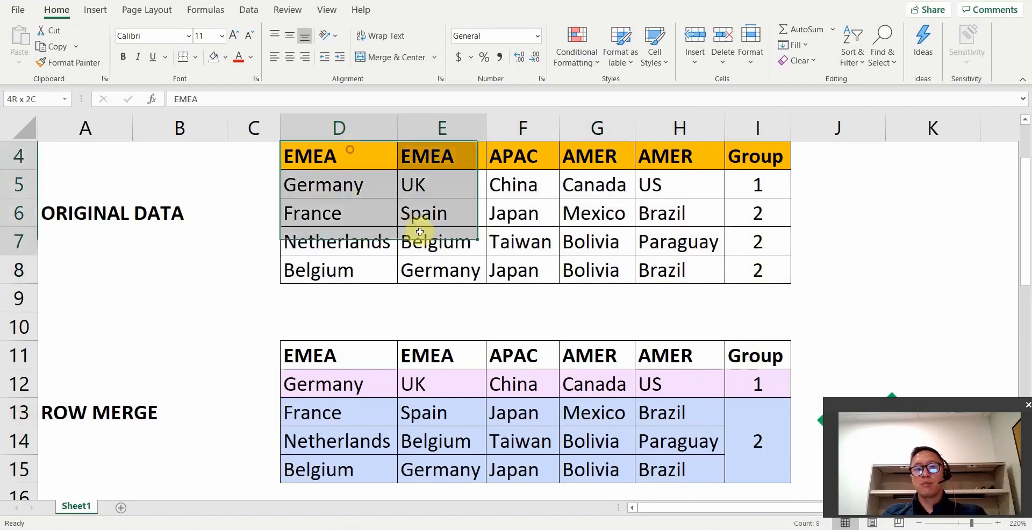
left_click(523, 241)
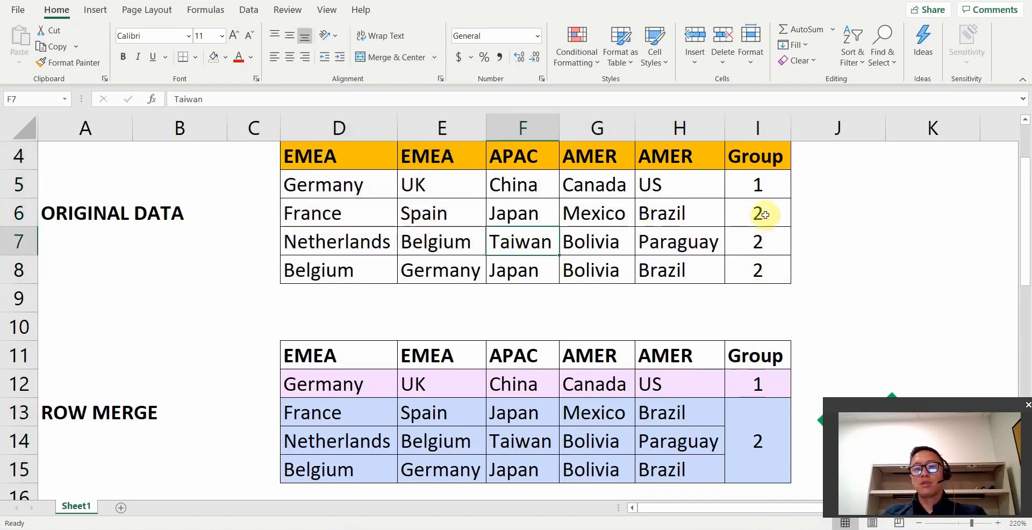
Compare the original Group 2 rows and the Group 1 row with the merged Group 2 cell in the row merge example
left_click_drag(766, 210, 376, 267)
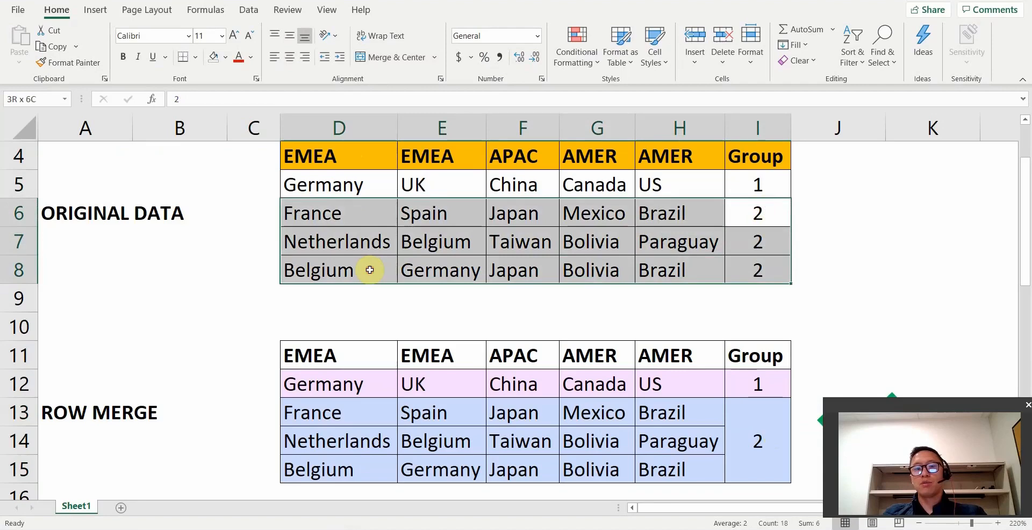
left_click_drag(334, 194, 742, 194)
left_click(772, 403)
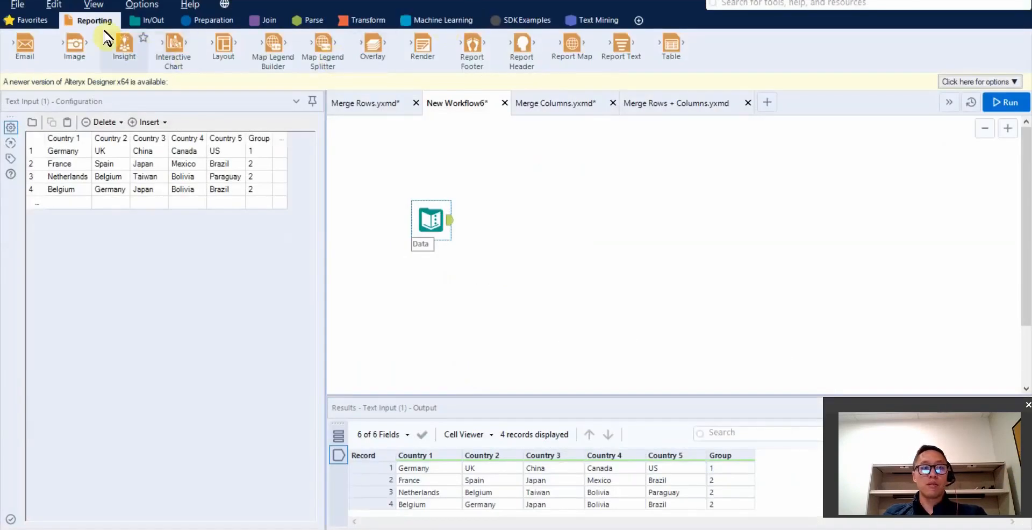
Switch to Alteryx Designer, add a basic Table tool connected to the Data input, and check the input's Group values
left_click_drag(670, 46, 514, 221)
scroll(173, 166, "down", 1)
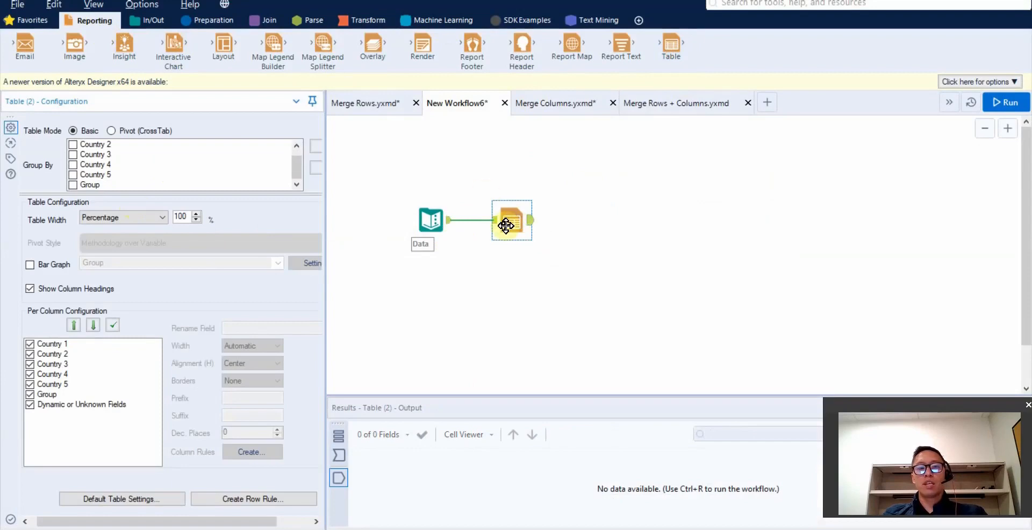
left_click(438, 222)
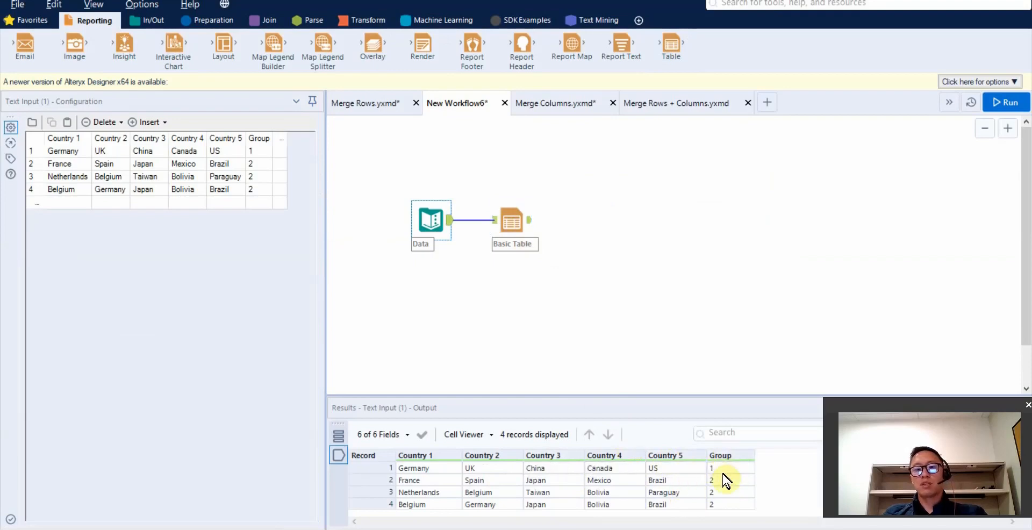
Group the Basic Table by the Group field and exclude Group from its displayed columns
left_click(522, 213)
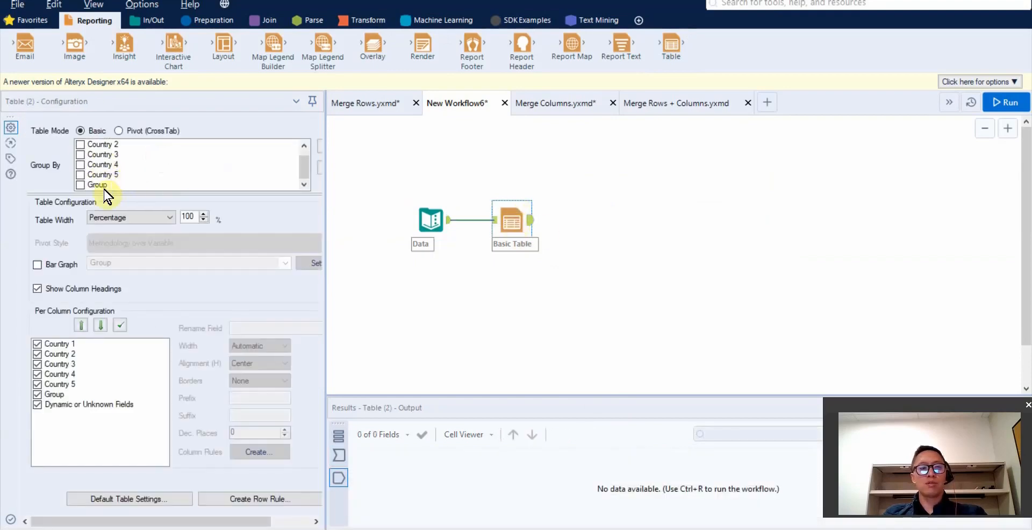
left_click(100, 187)
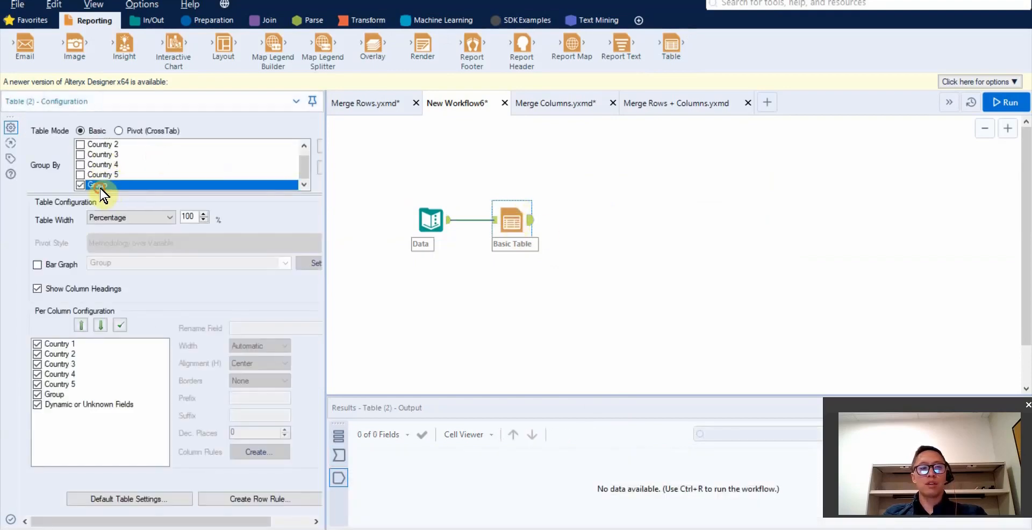
left_click(54, 395)
left_click(39, 395)
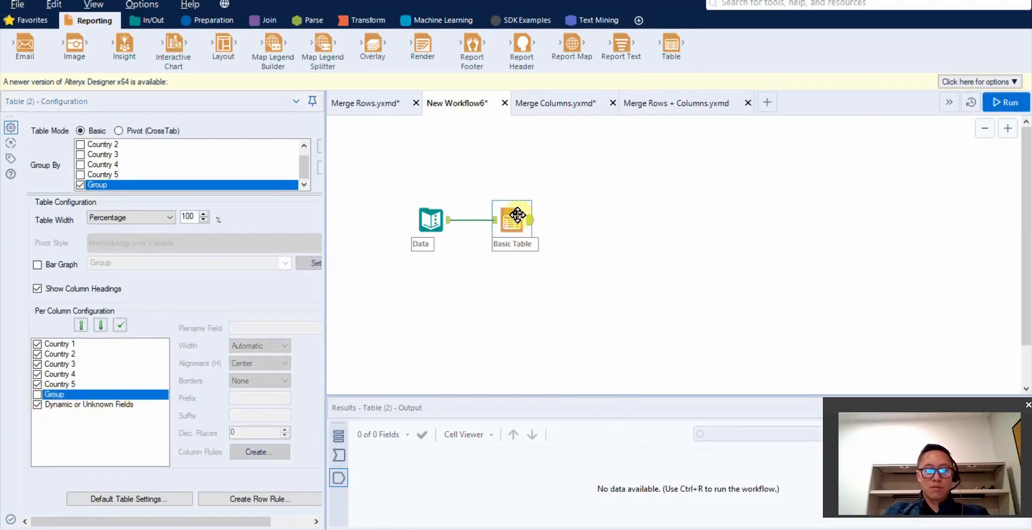
Attach a Browse tool to the Basic Table's output, place it above the main flow, and run the workflow
key("ctrl+shift+b")
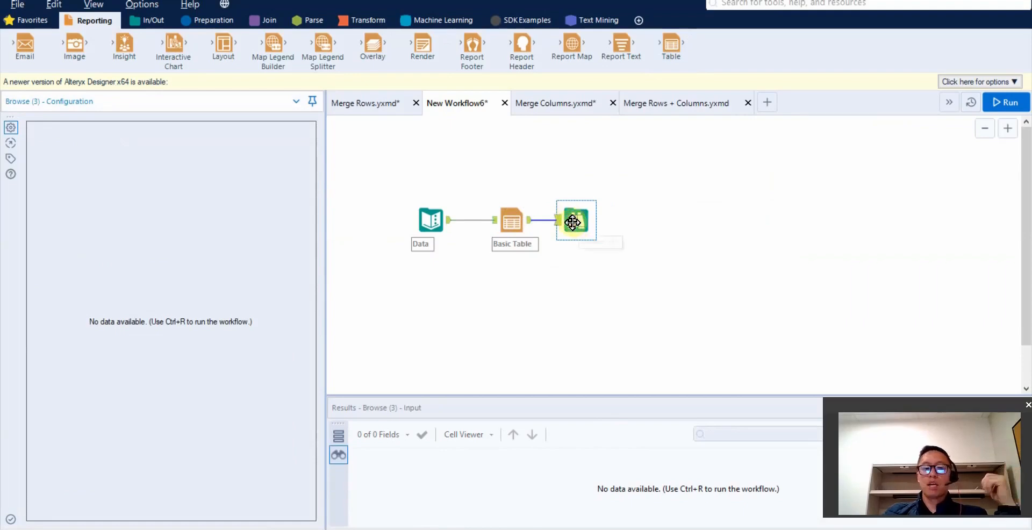
left_click_drag(575, 219, 574, 178)
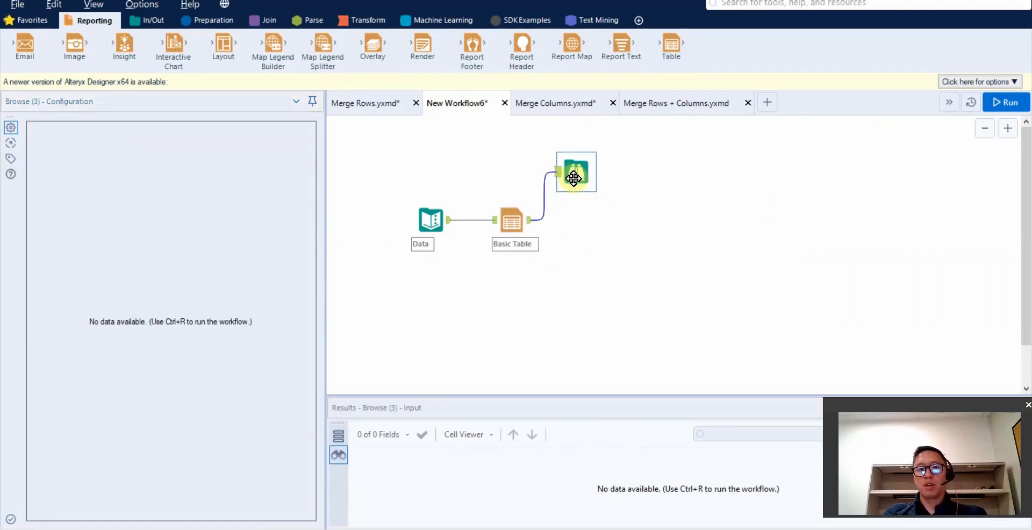
left_click(514, 231)
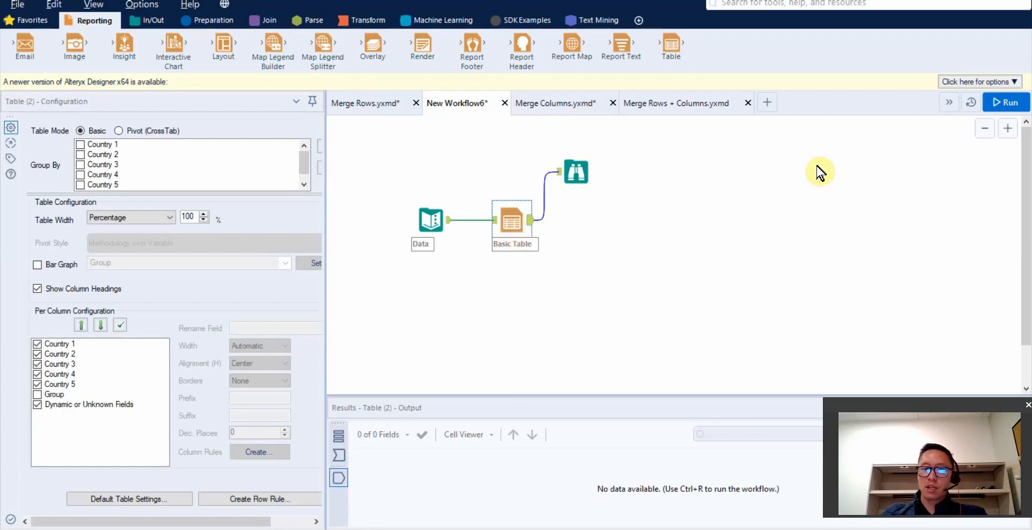
left_click(576, 171)
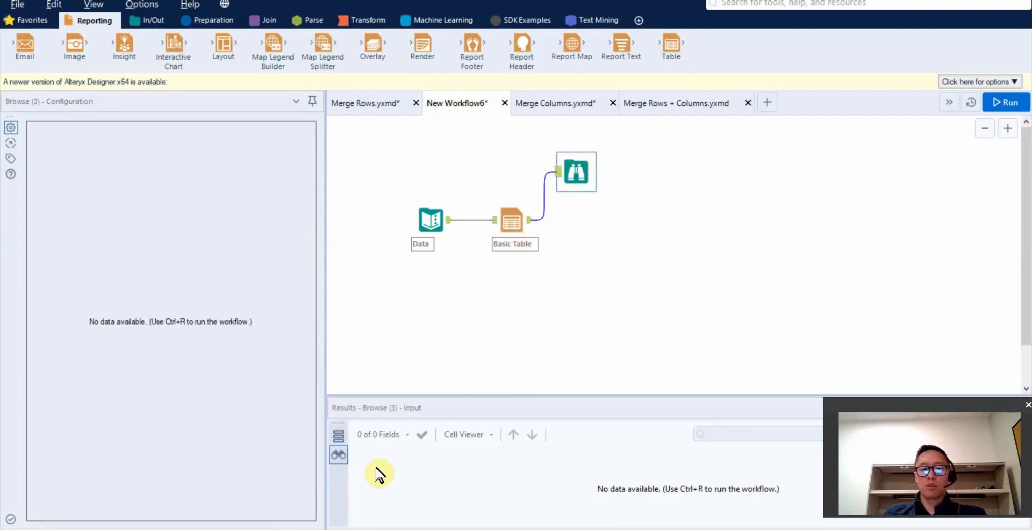
left_click(431, 219)
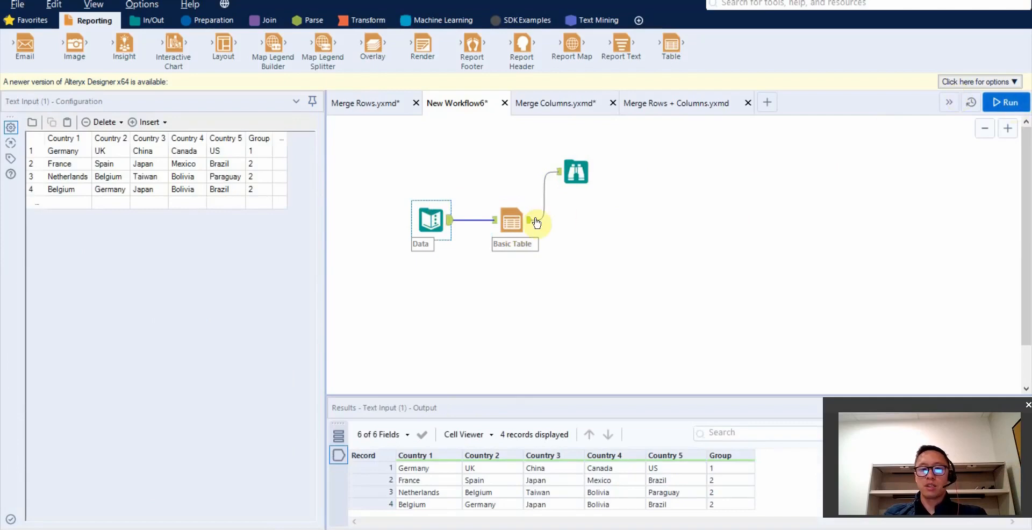
left_click(516, 221)
left_click(576, 172)
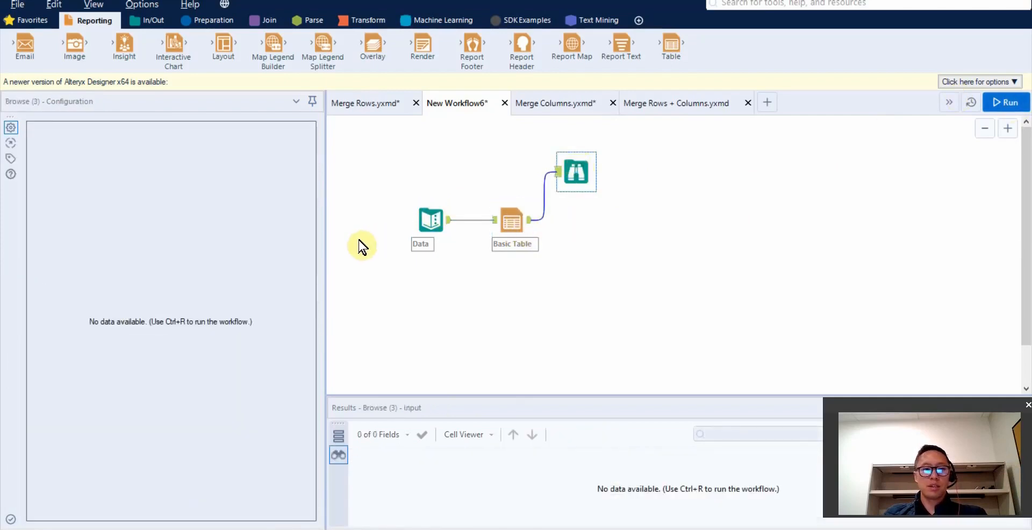
left_click(516, 221)
left_click(1000, 109)
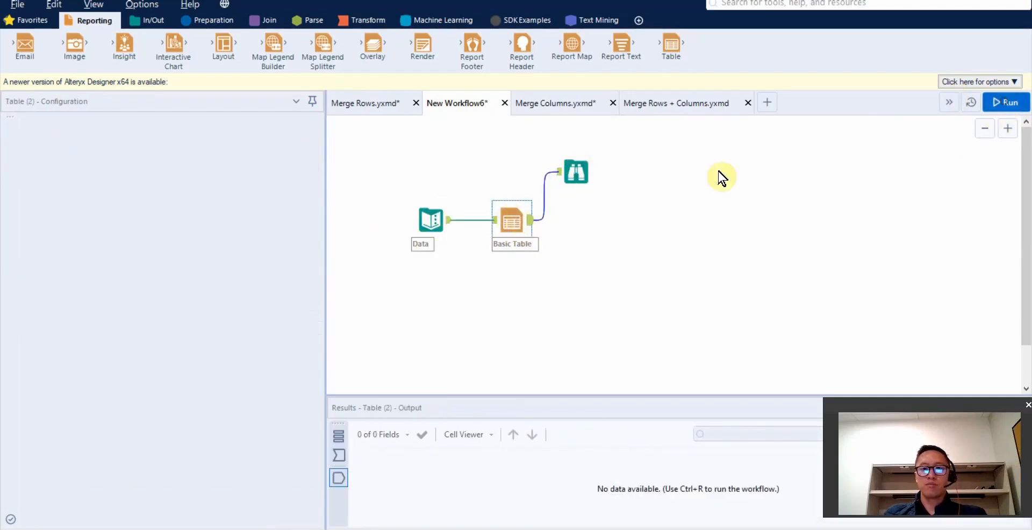
Examine the Basic Table's output records and the grouped tables in the Browse report
left_click(418, 233)
left_click(511, 219)
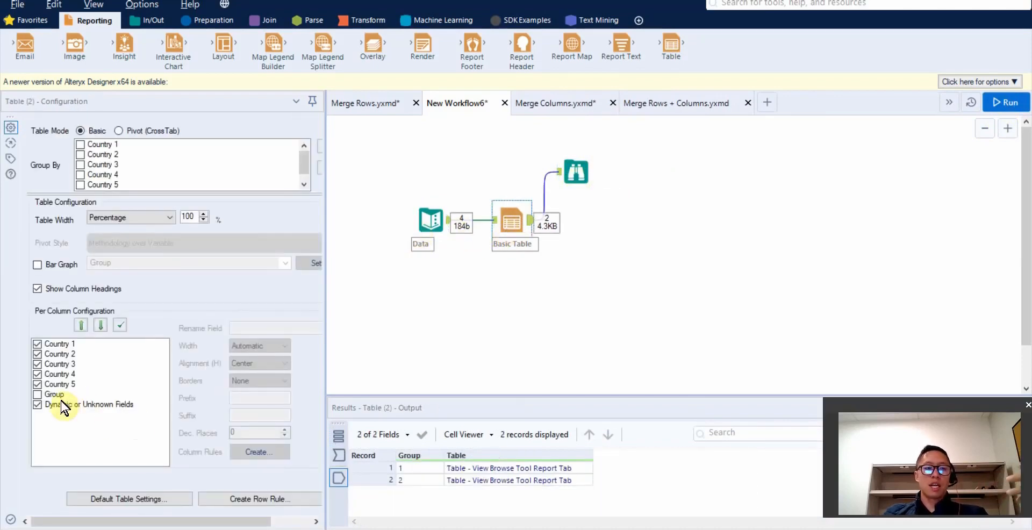
left_click(576, 171)
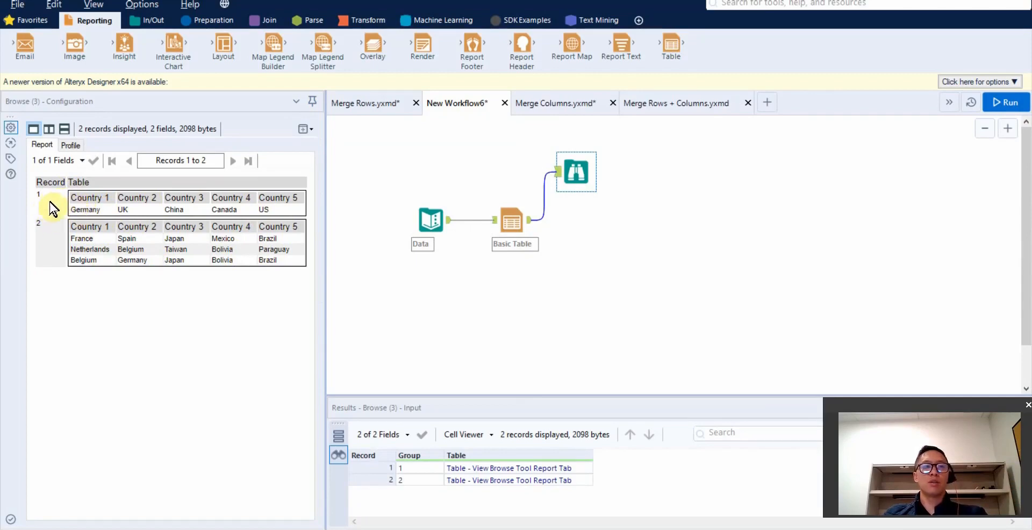
Include the Group column in the Basic Table, rerun the workflow, and view the resulting Browse report
left_click(507, 223)
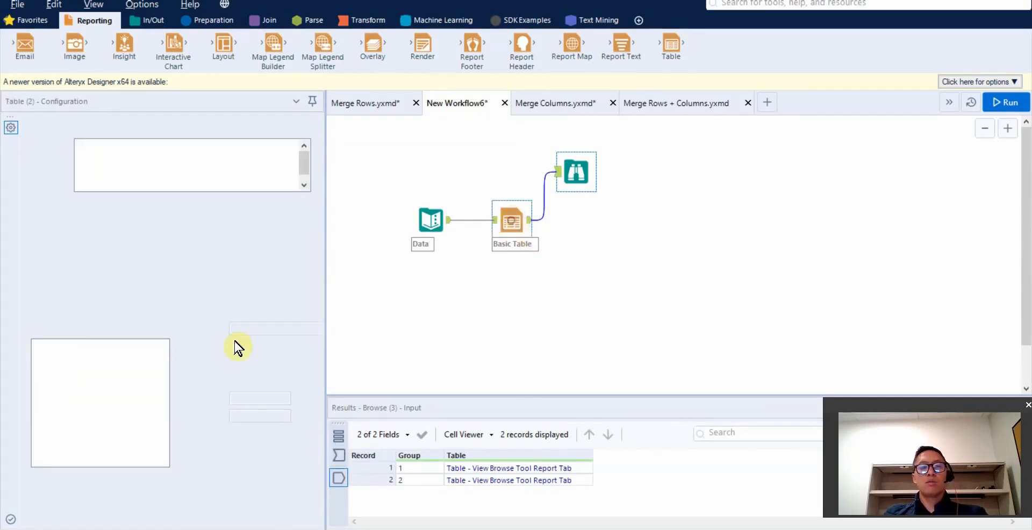
left_click(40, 394)
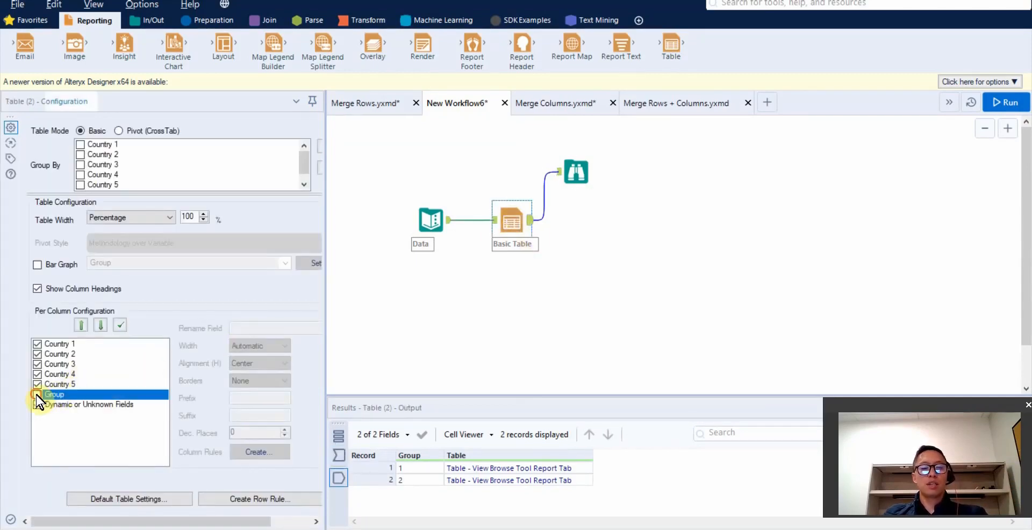
left_click(996, 104)
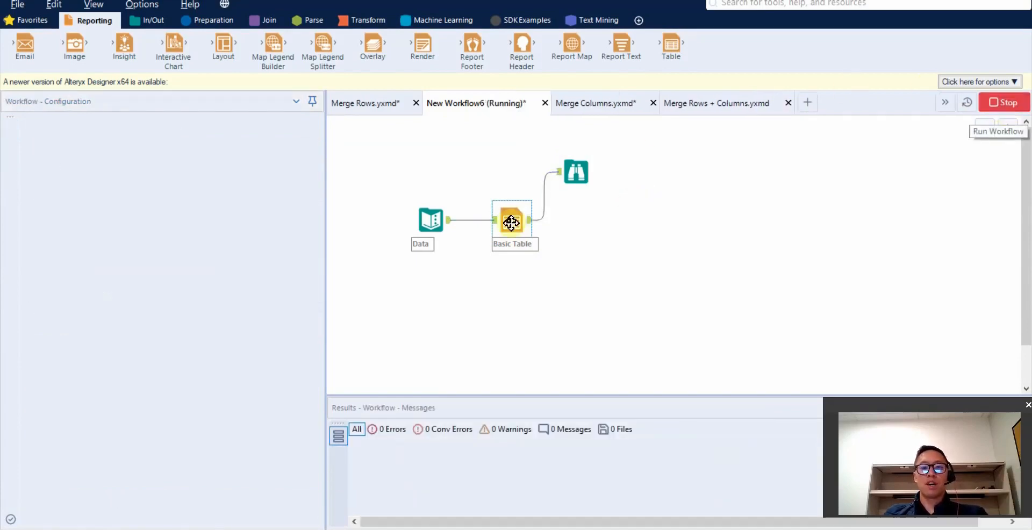
left_click(577, 174)
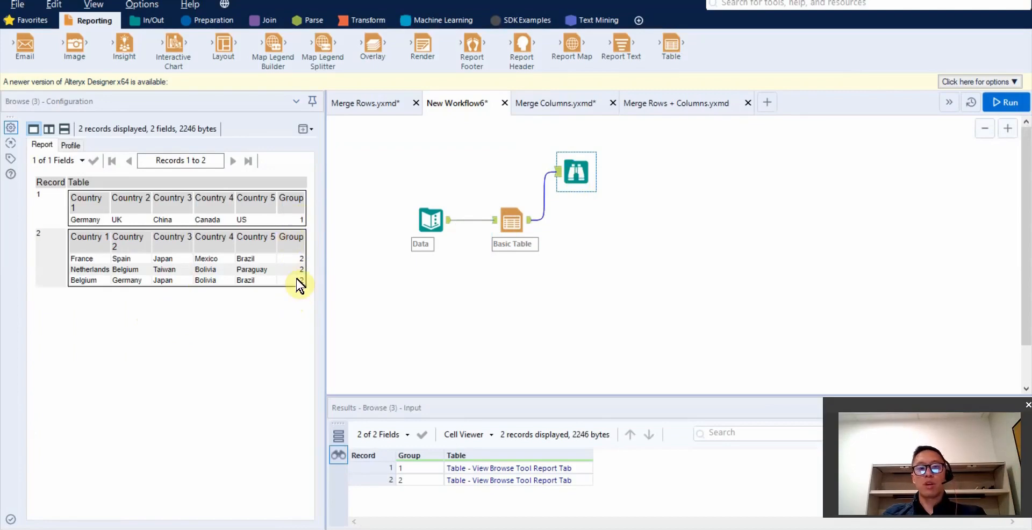
Compare the Data input and the Basic Table settings with the Browse report, focusing on the repeated Group values
left_click(429, 232)
left_click(571, 174)
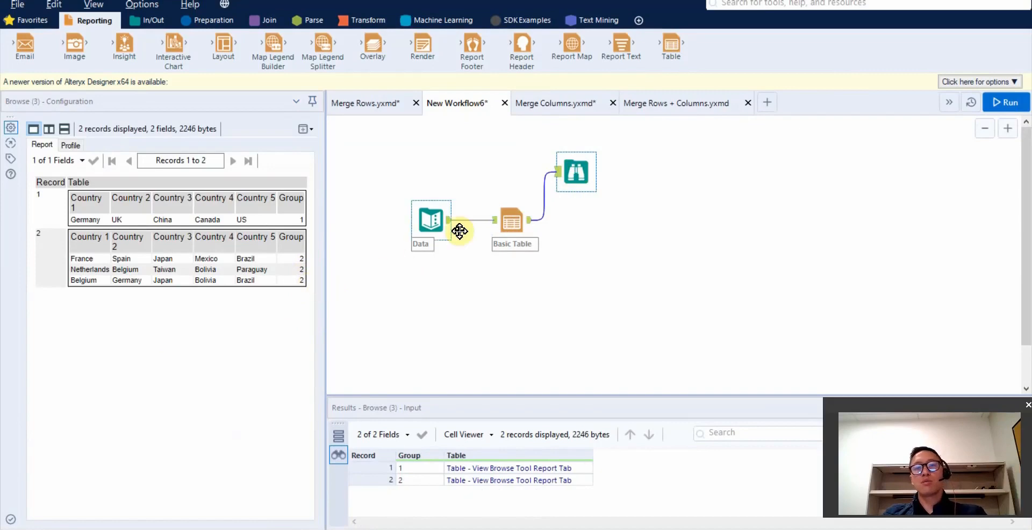
left_click(513, 226)
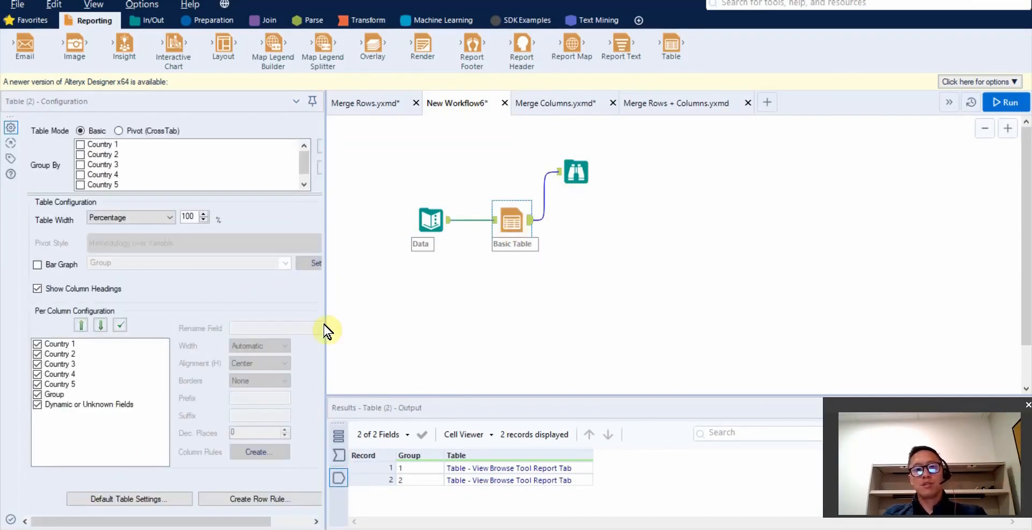
left_click(571, 176)
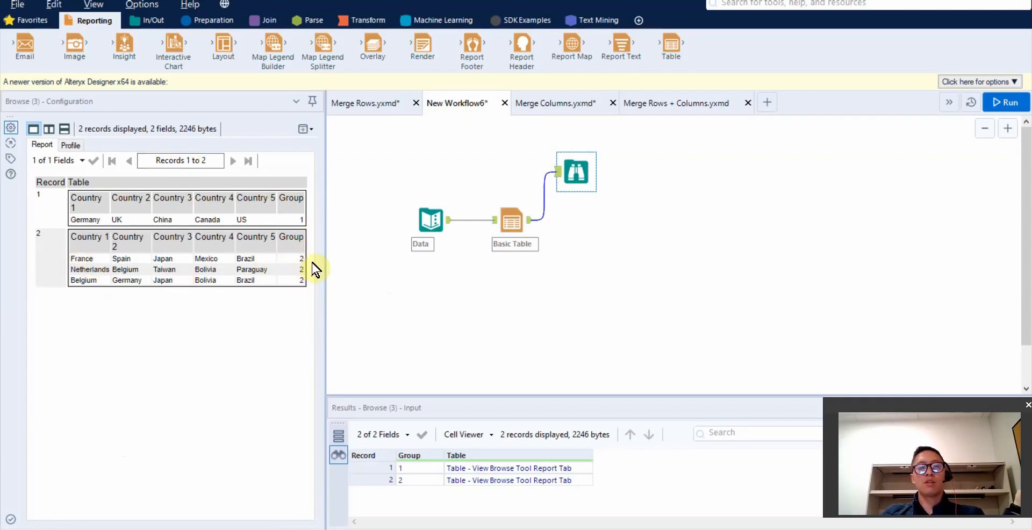
Open the column styling rules for the Basic Table's Group column, review the available options, and close them
left_click(515, 228)
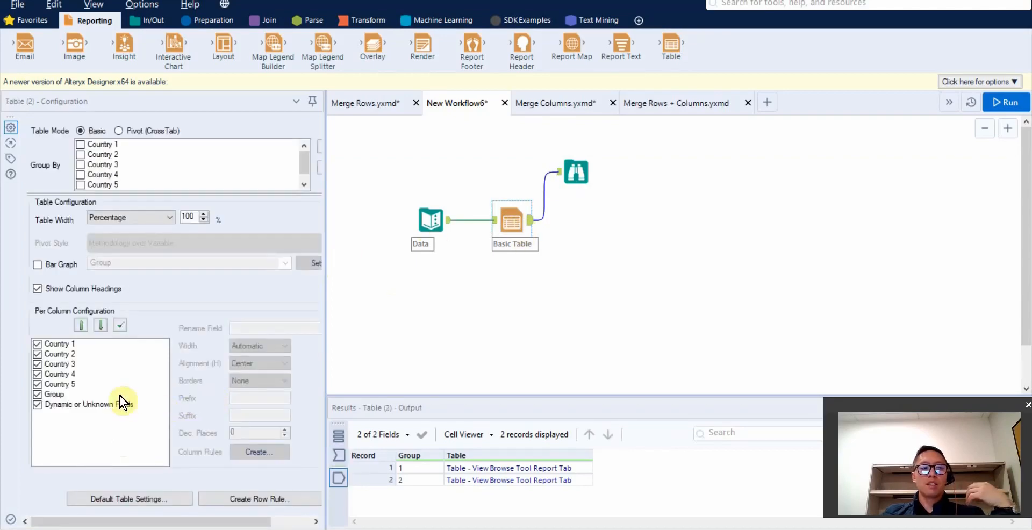
left_click(122, 396)
left_click(250, 451)
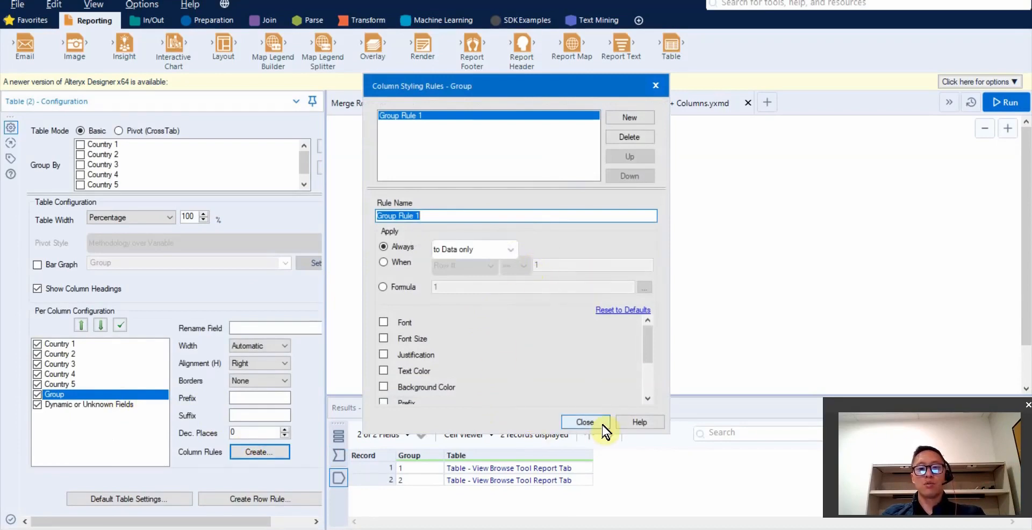
left_click(585, 422)
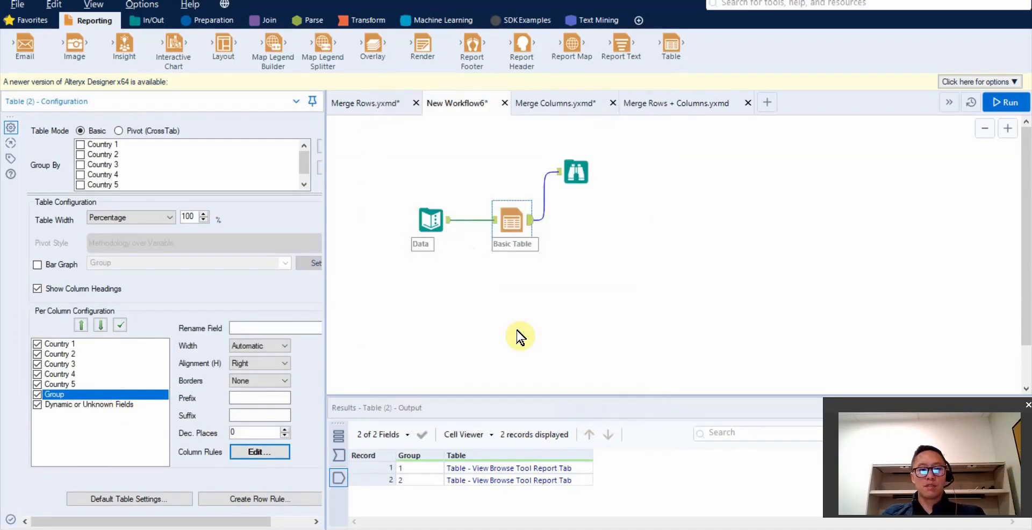
Exclude the Group column from the Basic Table, rerun the workflow, and view the grouped tables in the Browse report
left_click(37, 395)
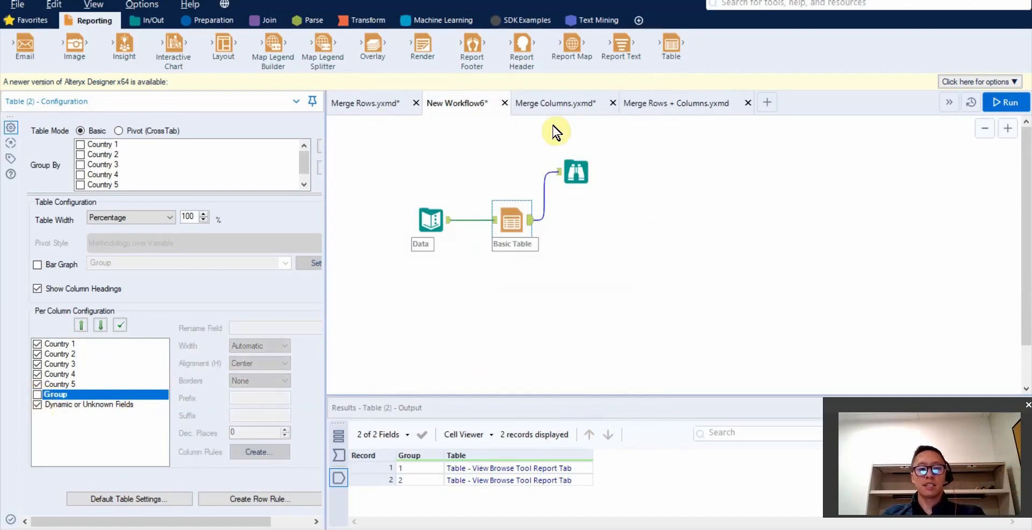
left_click(1004, 104)
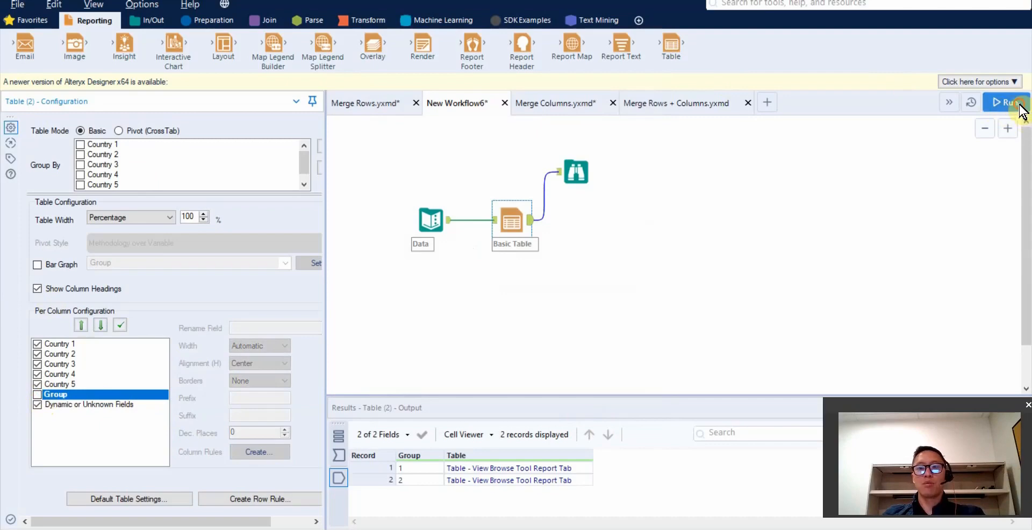
left_click(582, 182)
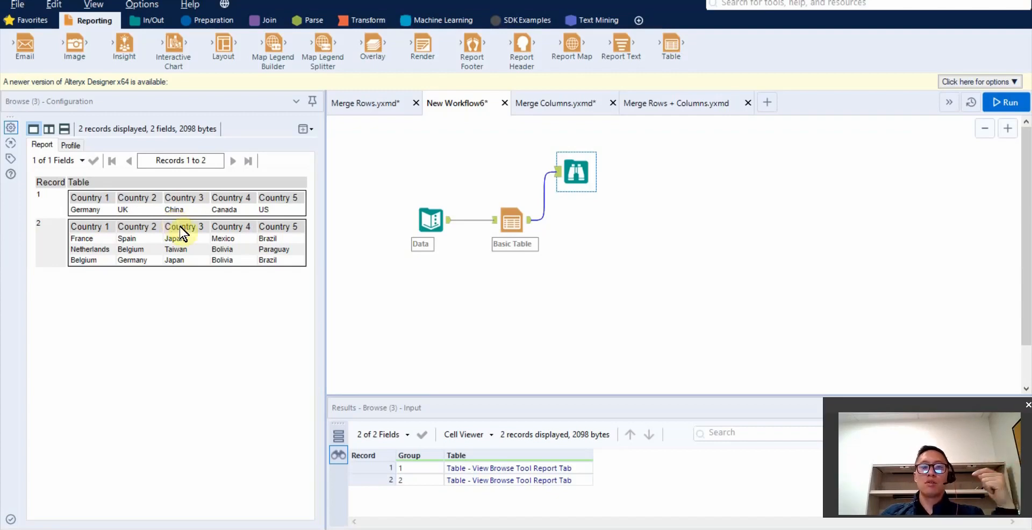
Turn off the column headings of the Basic Table, rerun the workflow, and view the Browse report
left_click(514, 230)
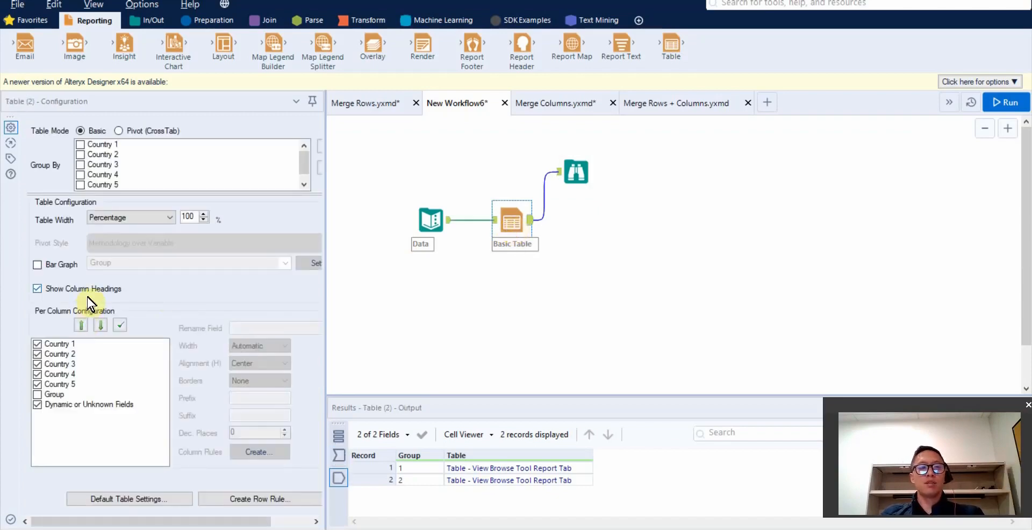
left_click(93, 290)
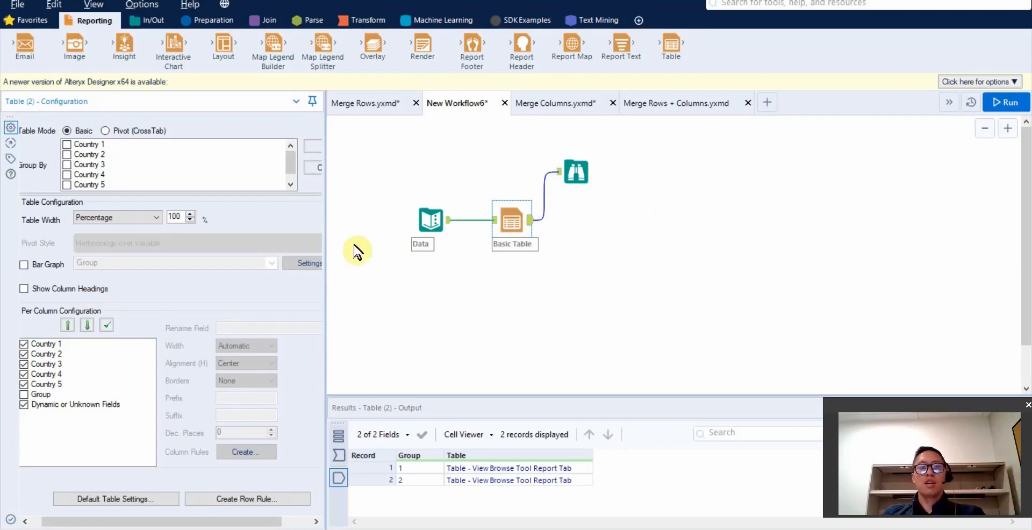
left_click(1004, 102)
left_click(575, 172)
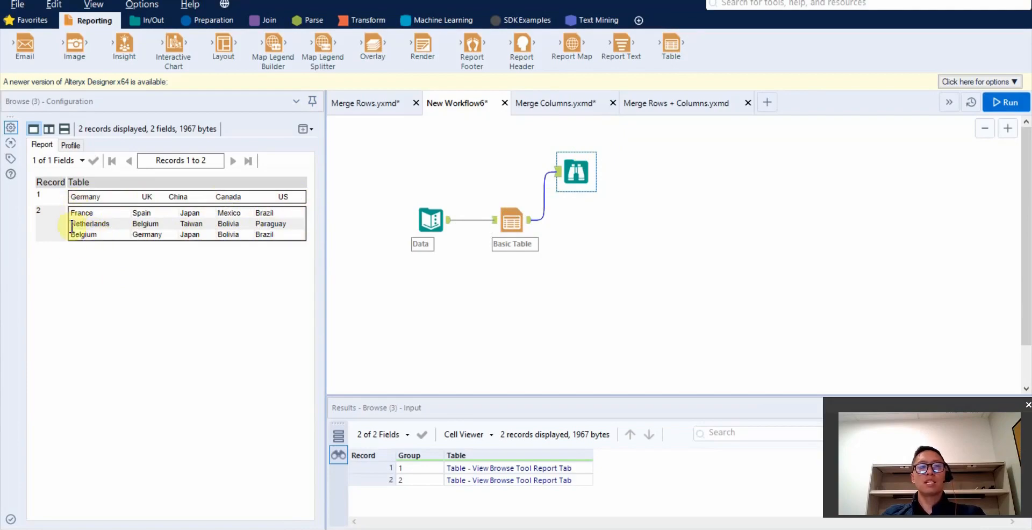
Switch to the Excel sheet and check the Group 1 and merged Group 2 cells in the row merge example
key("alt+Tab")
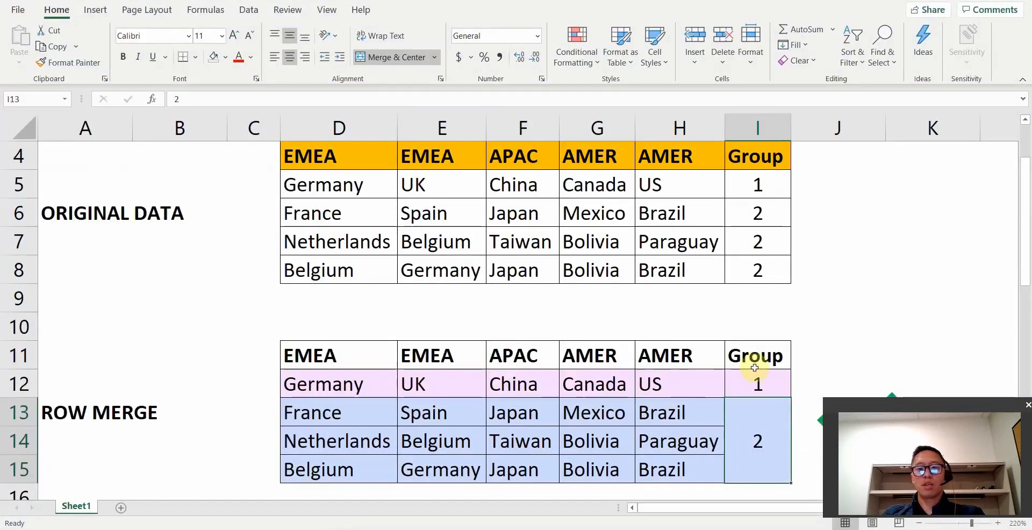
left_click(762, 379)
left_click(764, 438)
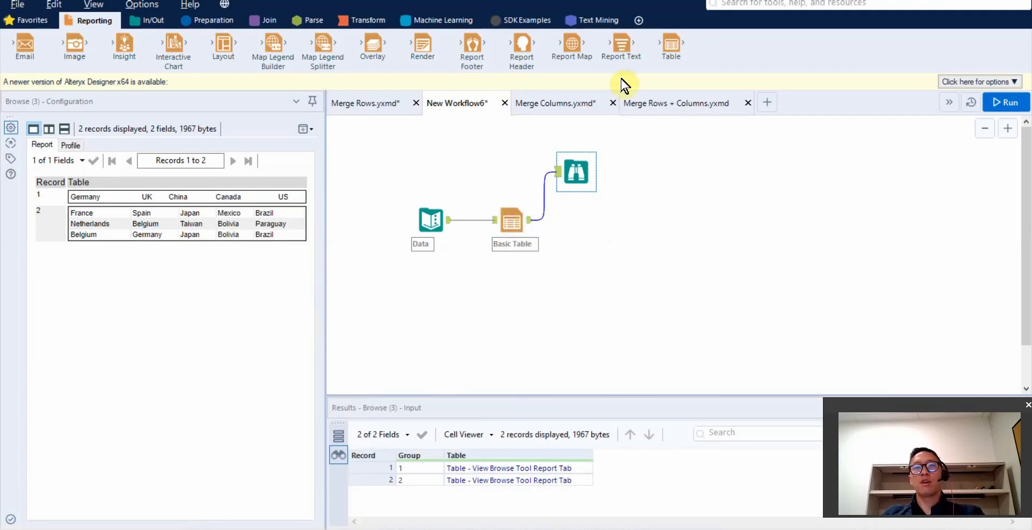
Connect a second Table tool after the Basic Table, group it by Group without column headings, and run the workflow
left_click_drag(669, 46, 601, 223)
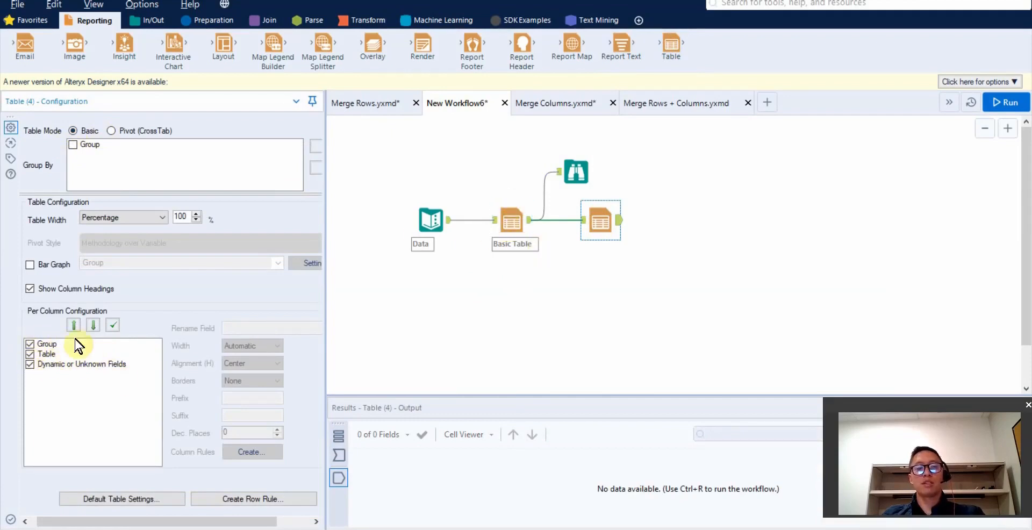
left_click(73, 144)
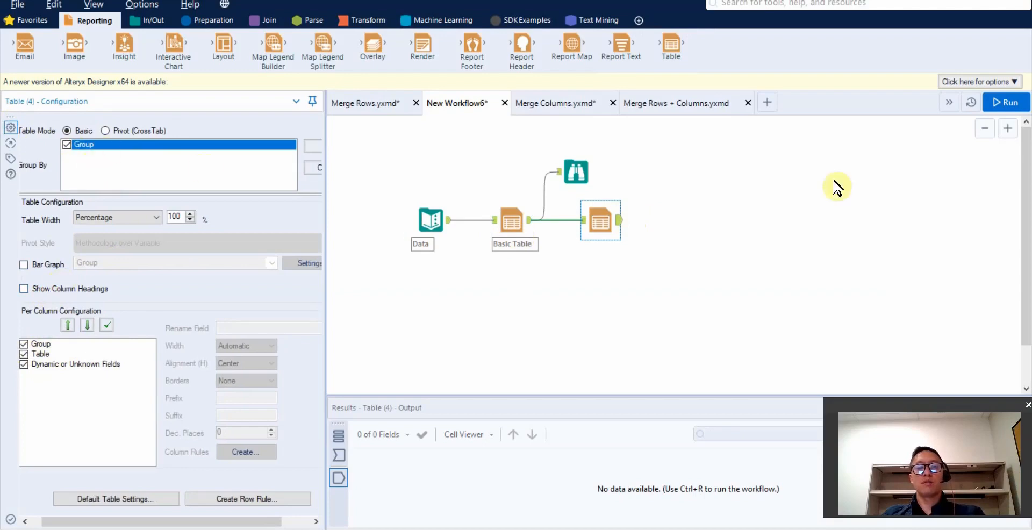
left_click(1005, 102)
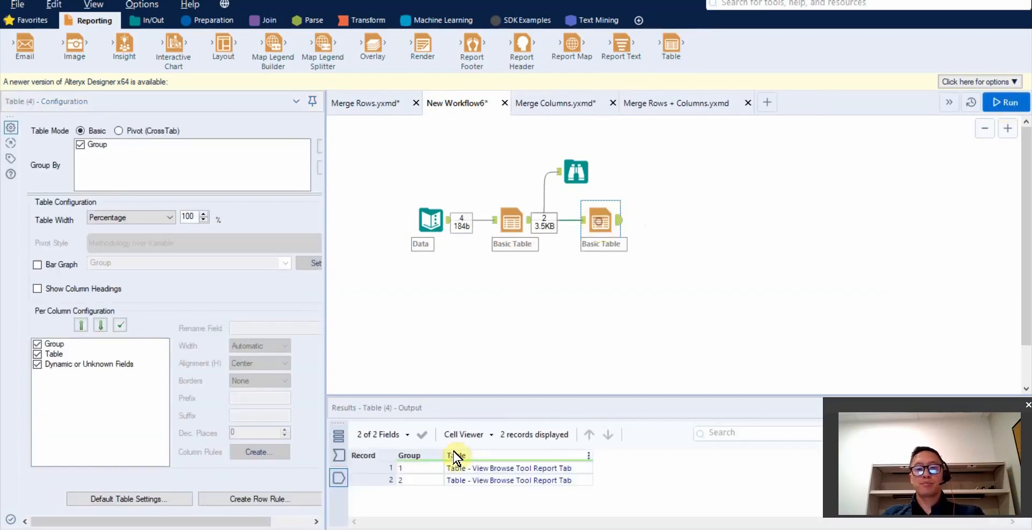
Attach a Browse tool to the second table, rerun the workflow, and review its report alongside both table configurations
key("ctrl+shift+b")
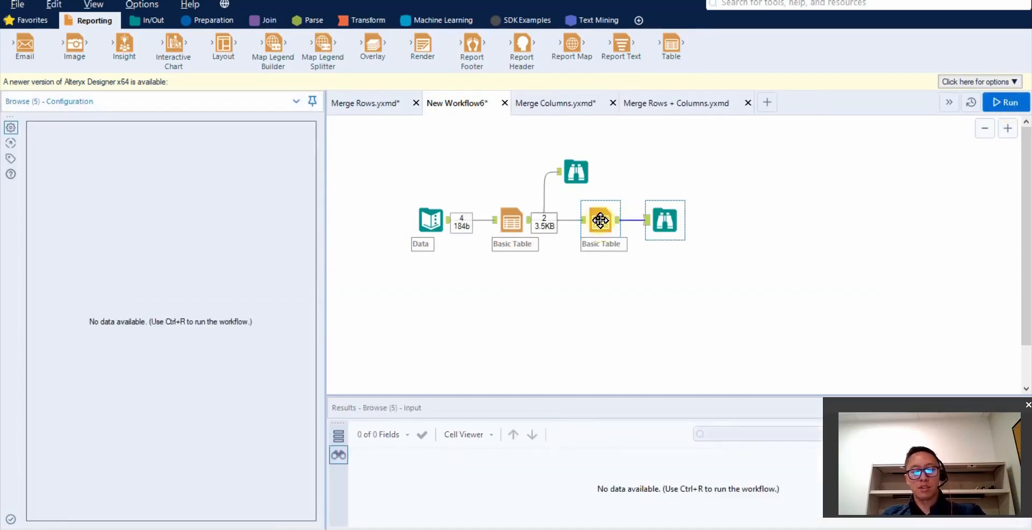
key("ctrl+r")
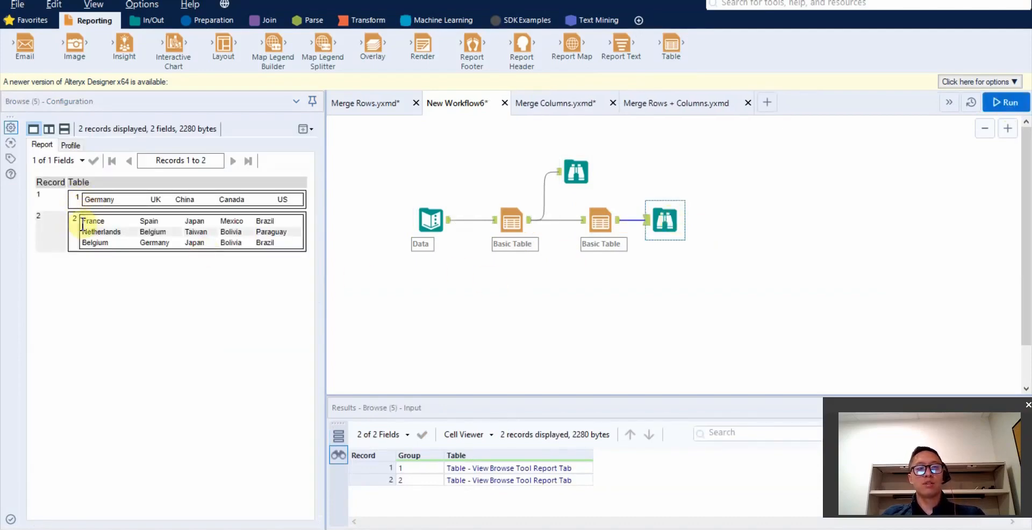
left_click(510, 221)
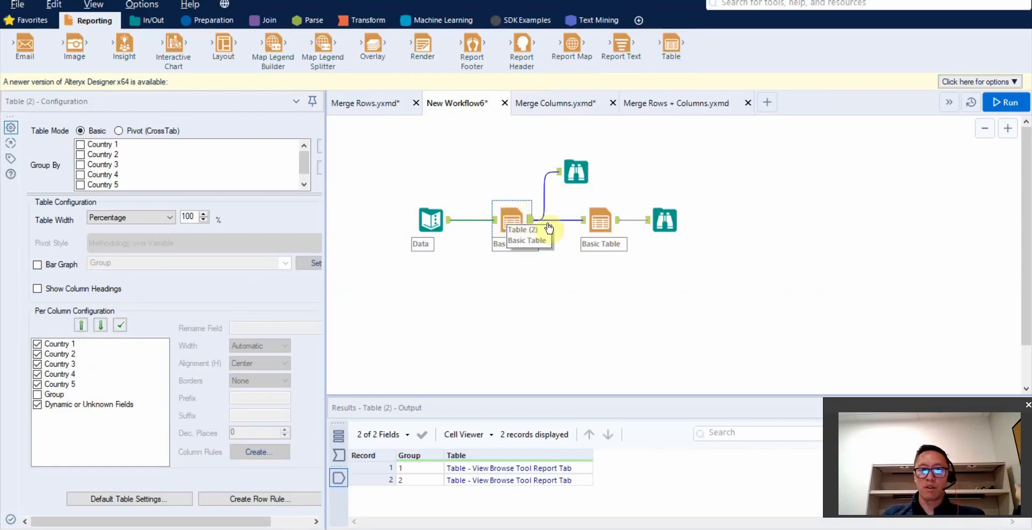
left_click(601, 227)
left_click(662, 220)
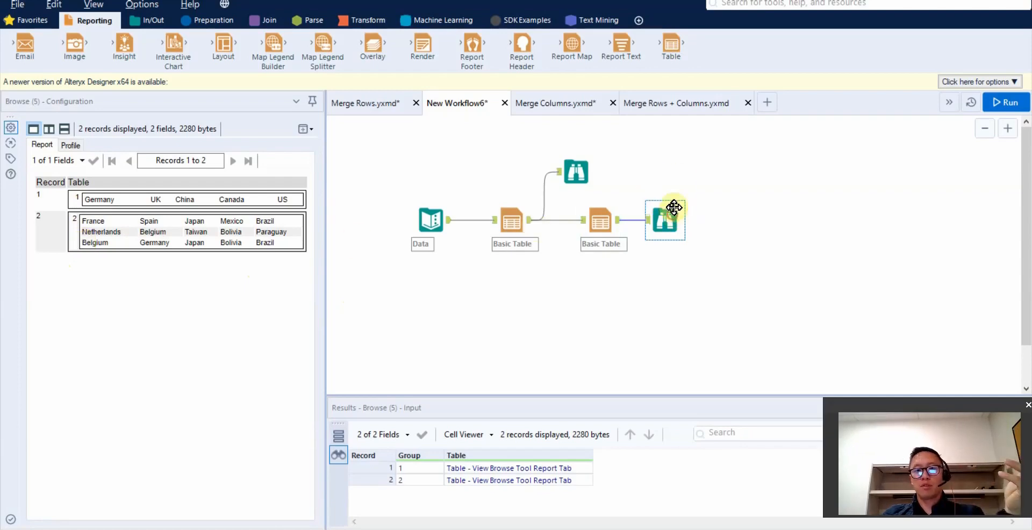
Move the second Browse above the flow and connect a Render tool to the second table with output mode Temporary Excel 2007 Spreadsheet
left_click_drag(672, 208, 680, 161)
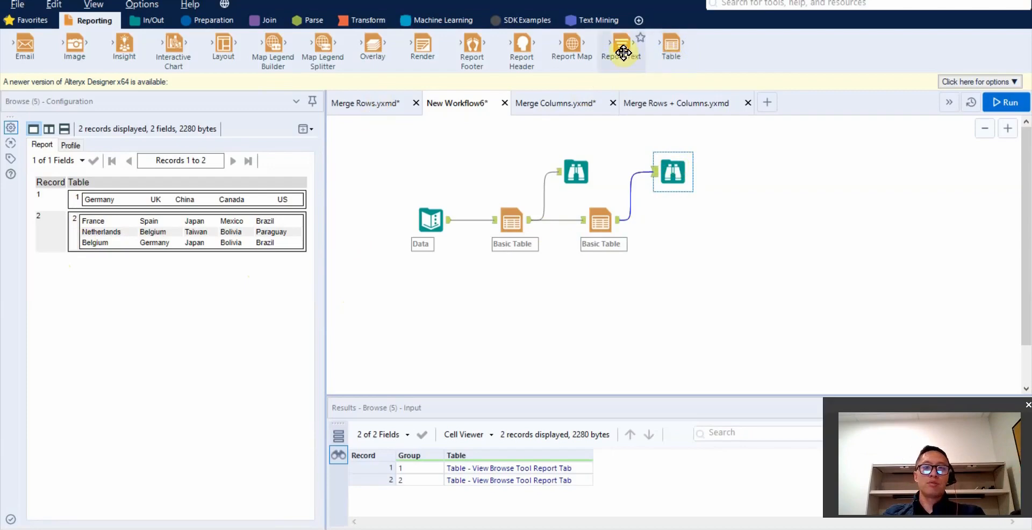
left_click_drag(424, 50, 681, 221)
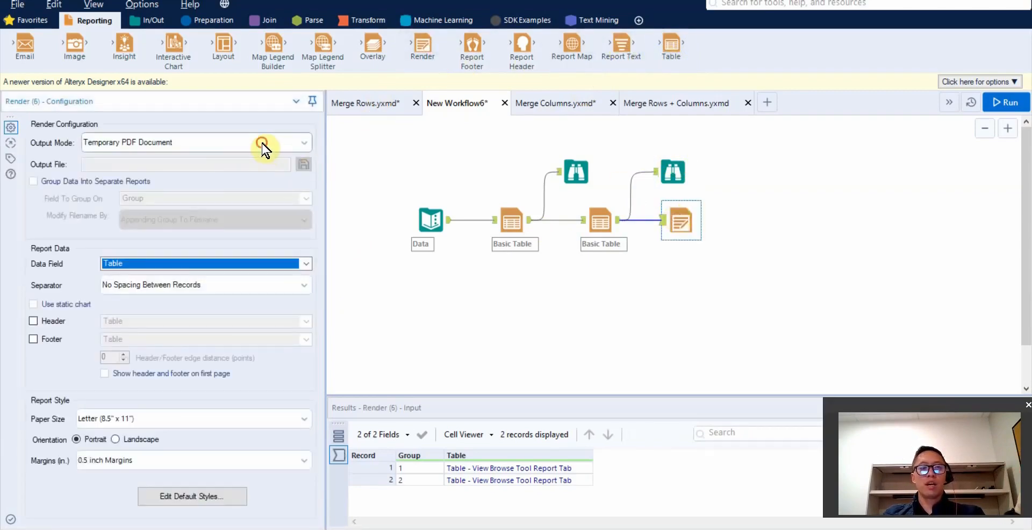
left_click(265, 143)
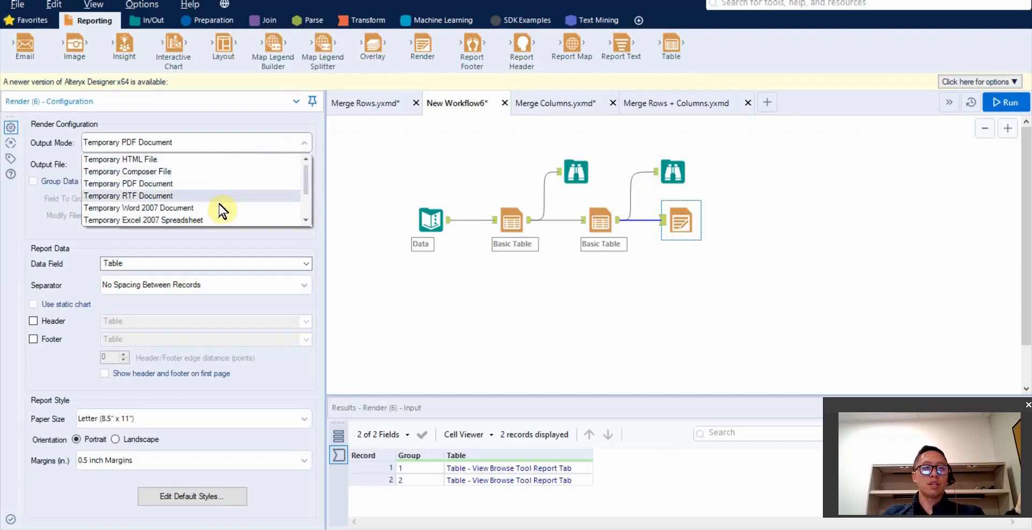
left_click(220, 220)
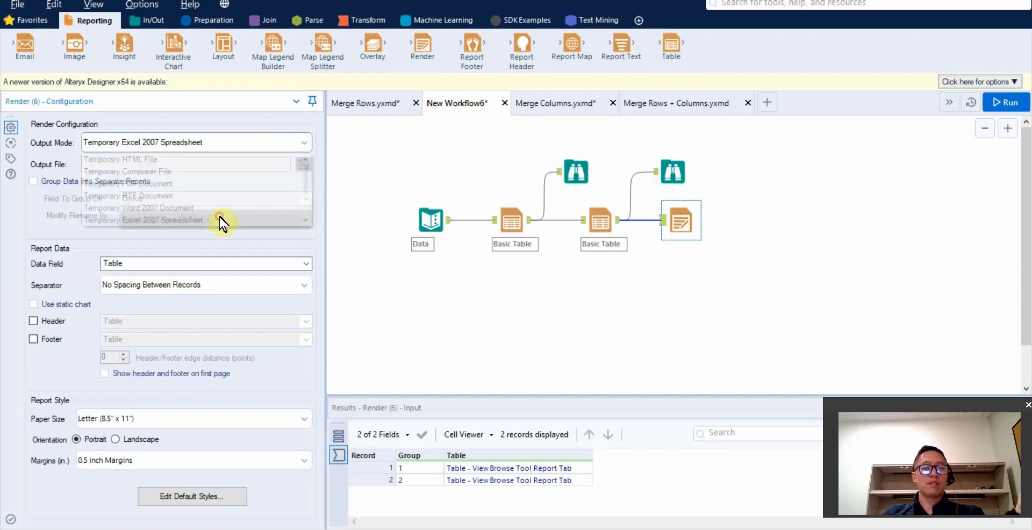
Run the workflow, open the rendered Excel spreadsheet, and check the merged Group 2 cell in A2:A4
left_click(1008, 103)
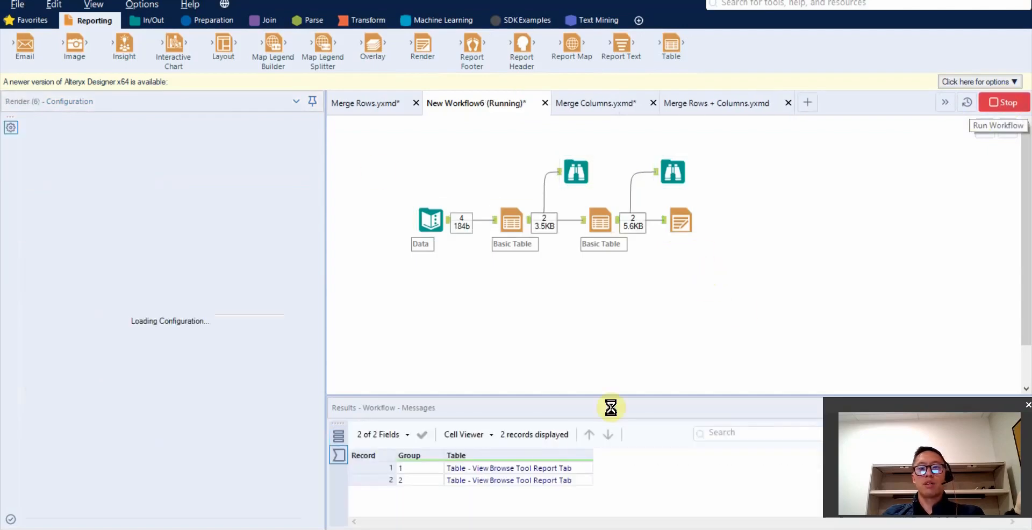
left_click(594, 329)
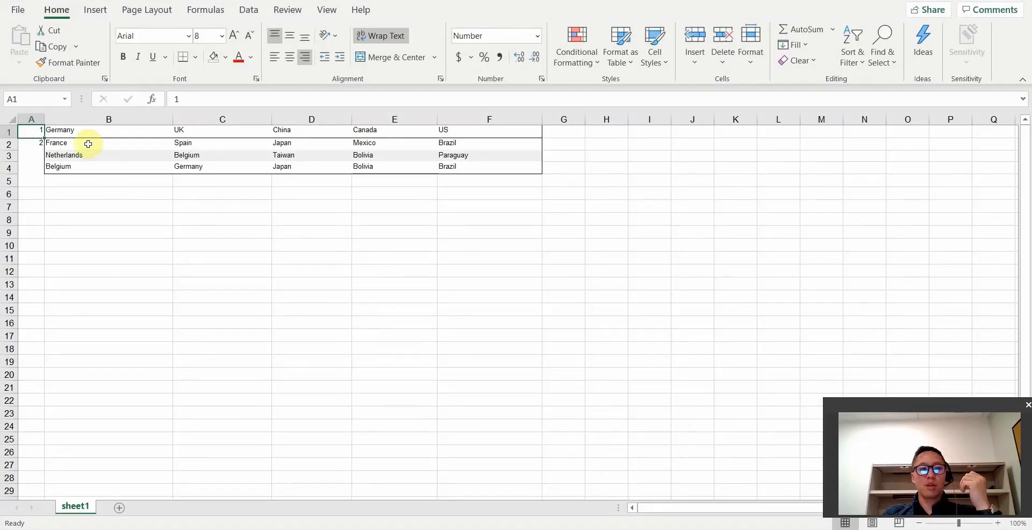
scroll(89, 149, "up", 5)
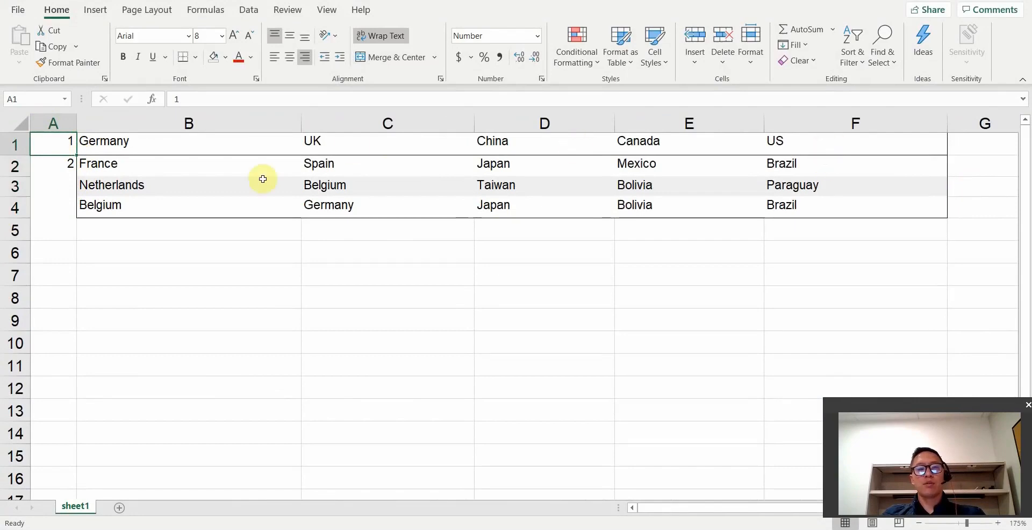
left_click(54, 186)
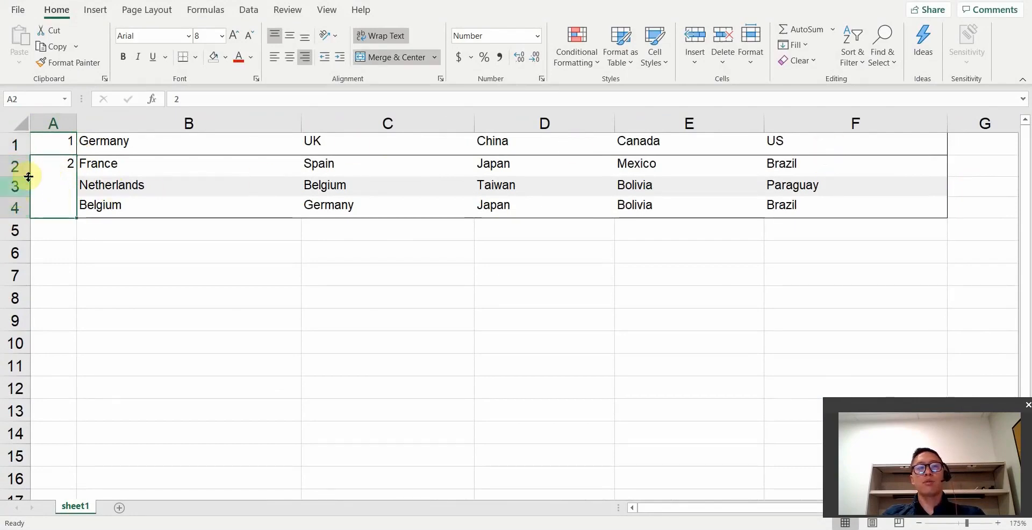
left_click(644, 207)
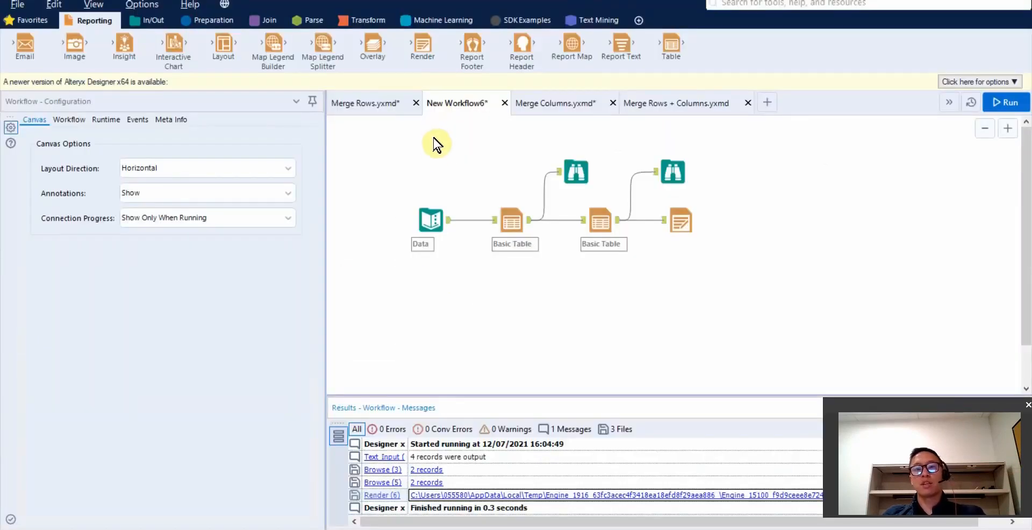
left_click(429, 220)
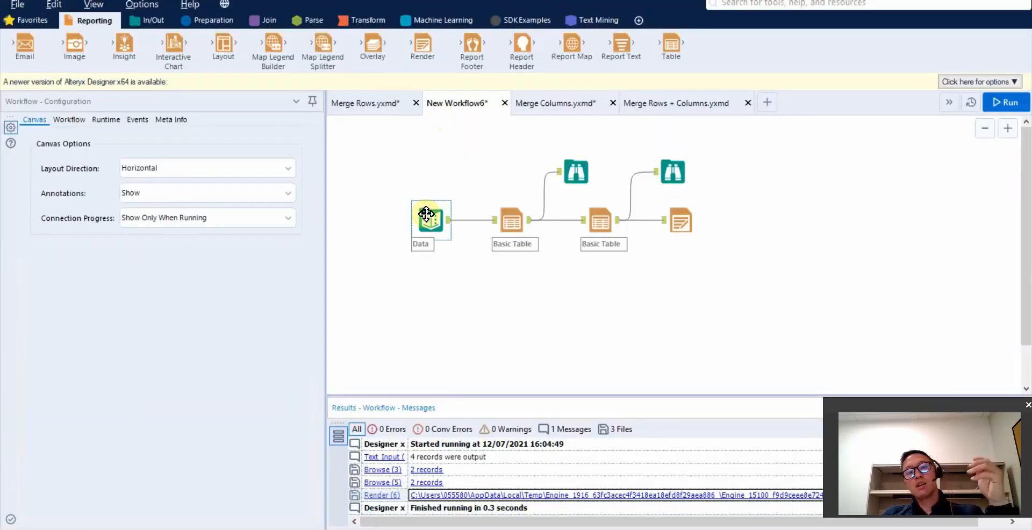
left_click(428, 221)
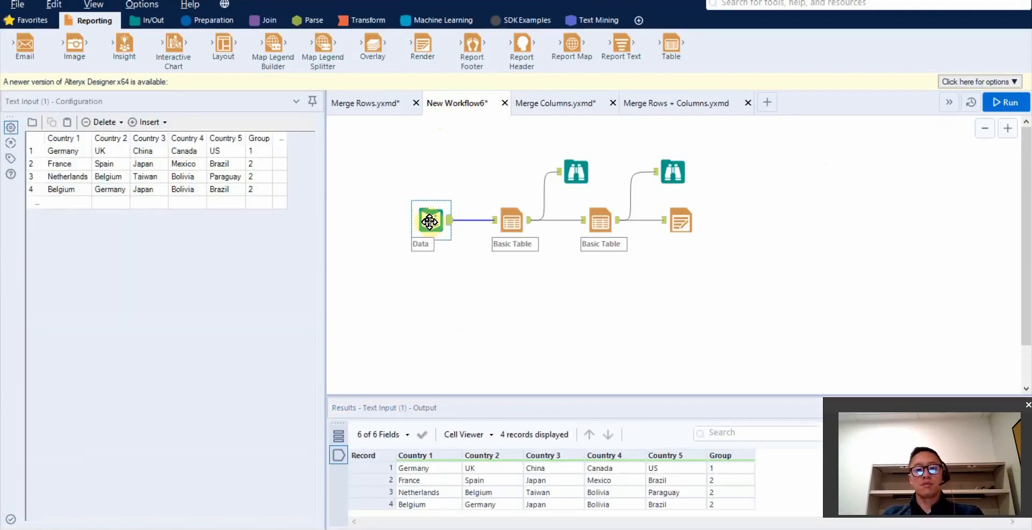
right_click(456, 481)
left_click(437, 469)
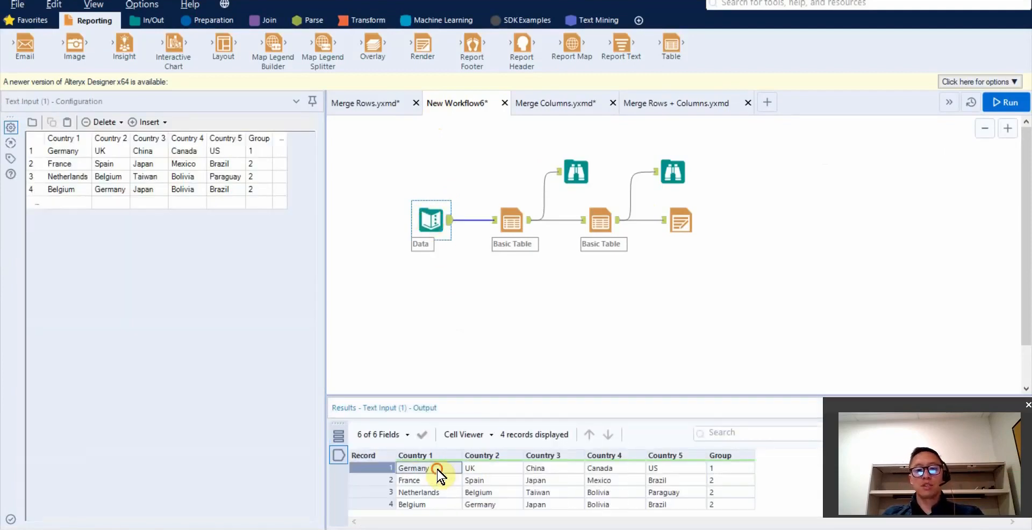
left_click(382, 468)
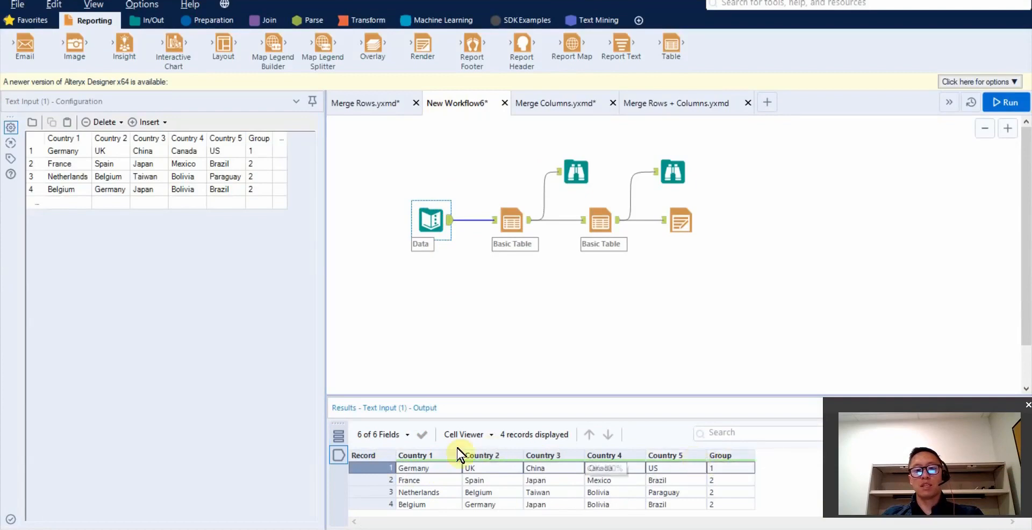
right_click(433, 471)
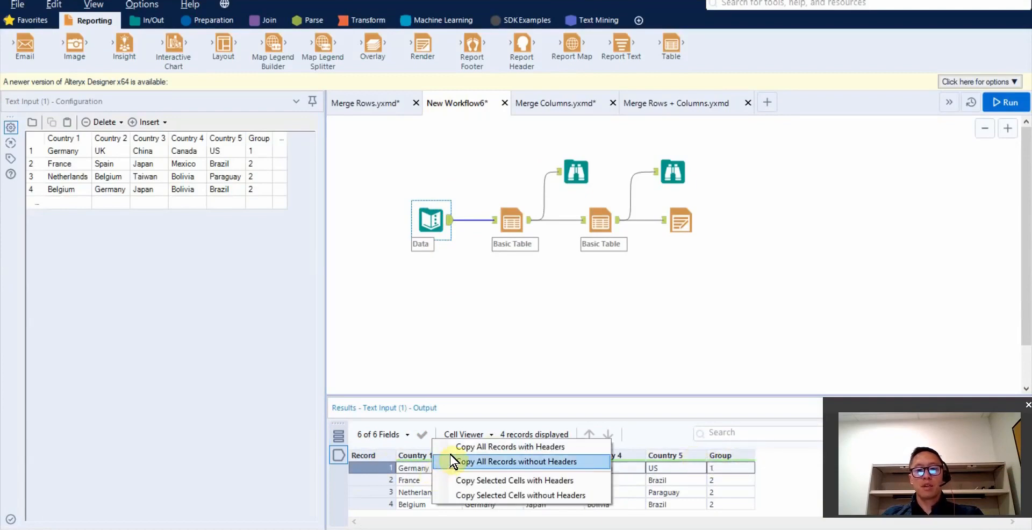
Duplicate the Data input tool and place the copy directly below the original
left_click(438, 229)
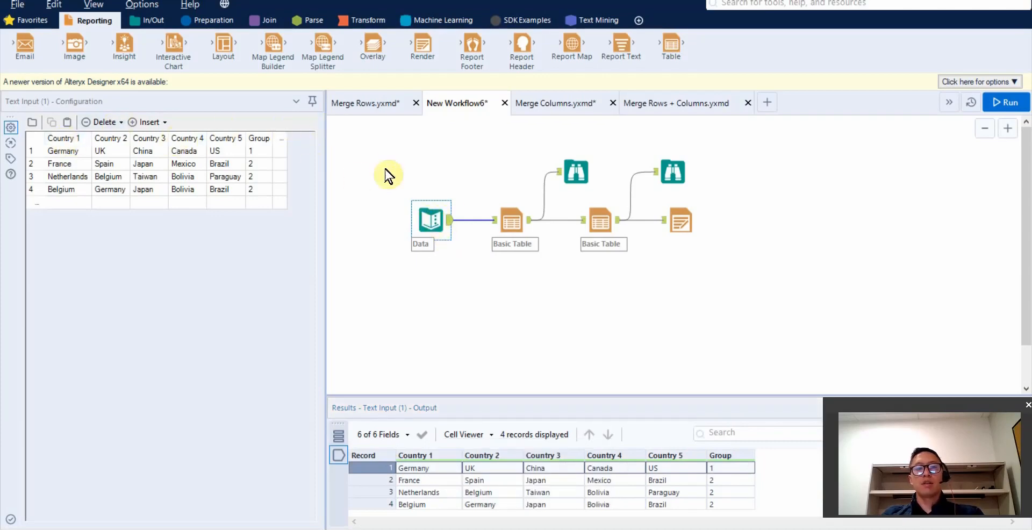
left_click(438, 267)
key("ctrl+v")
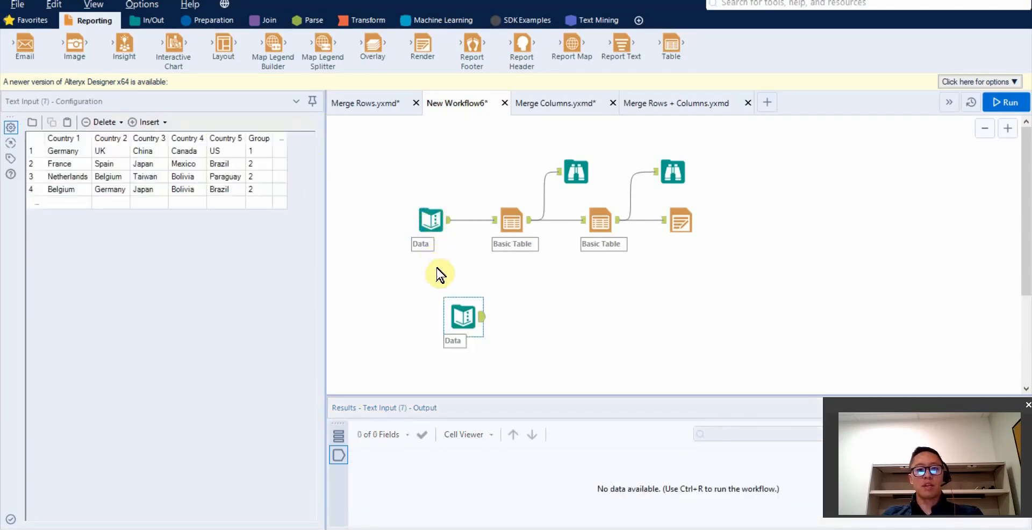
left_click_drag(445, 317, 436, 299)
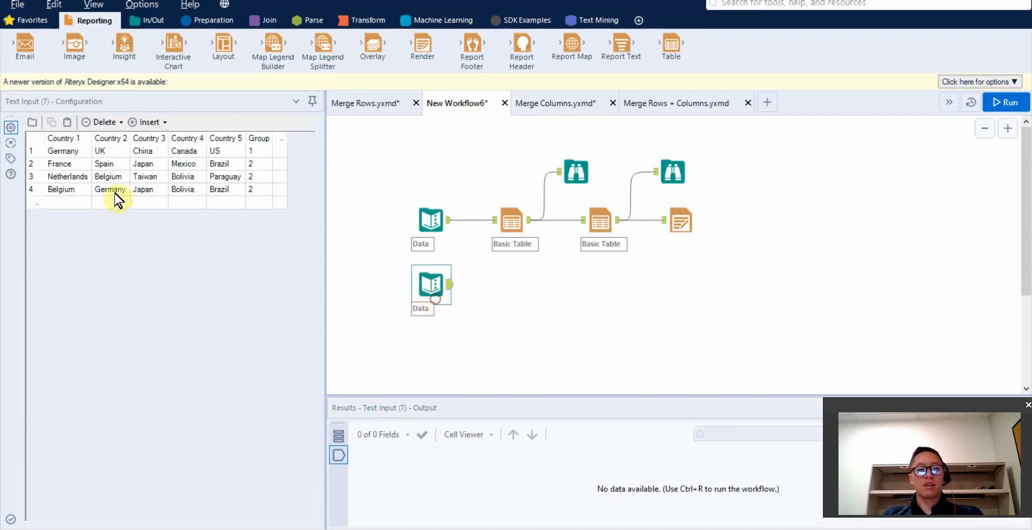
left_click_drag(33, 154, 40, 188)
left_click(108, 124)
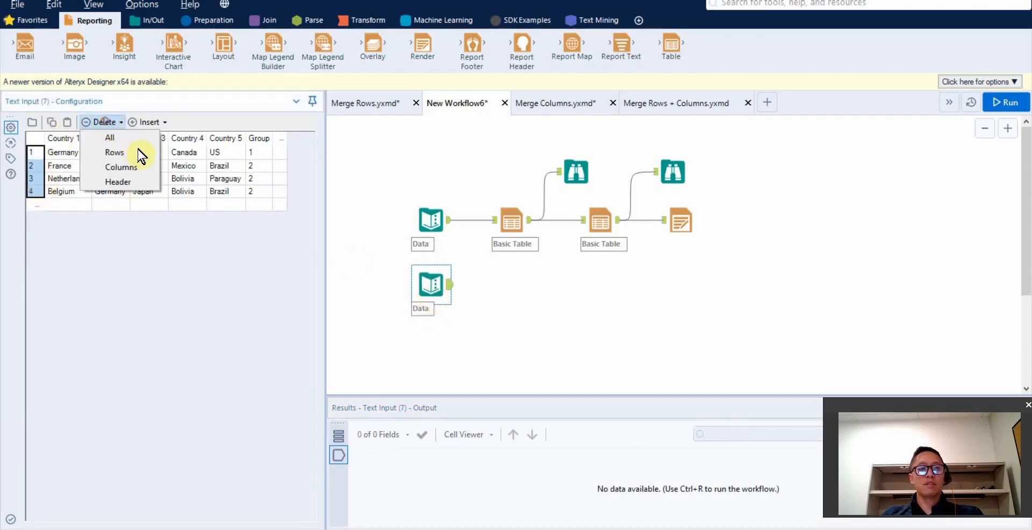
left_click(119, 171)
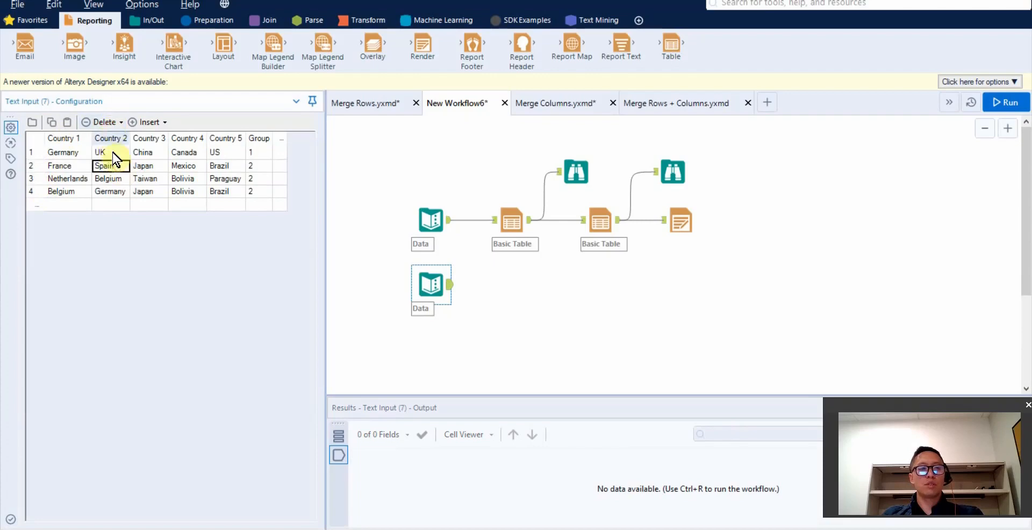
Delete all the data rows from the duplicated Data input, keeping its column headers
left_click_drag(32, 153, 31, 181)
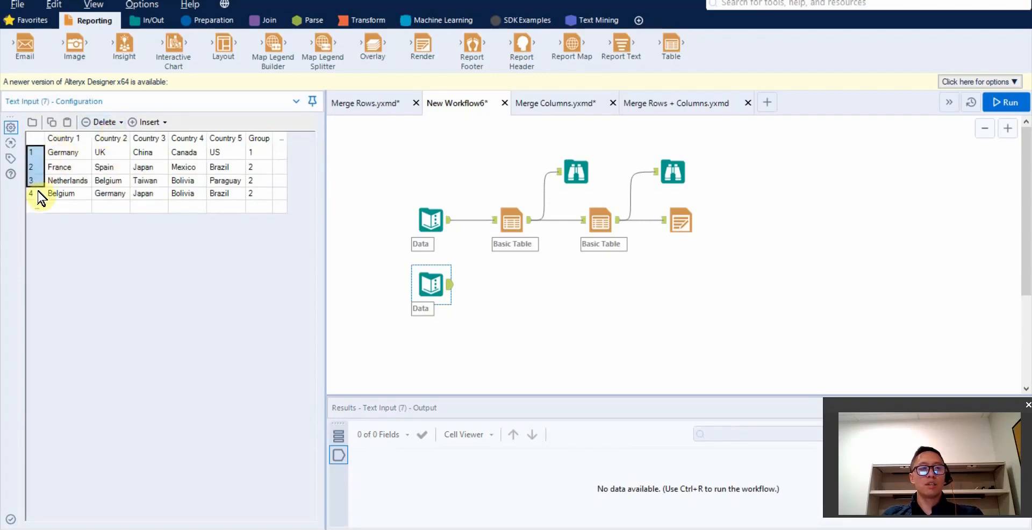
left_click(103, 122)
left_click(119, 152)
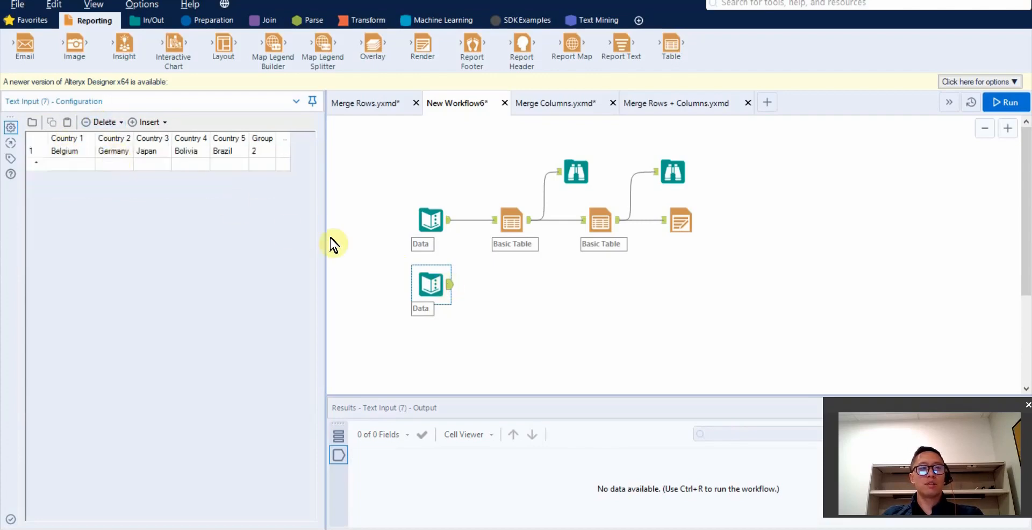
left_click(36, 151)
left_click(103, 122)
left_click(119, 152)
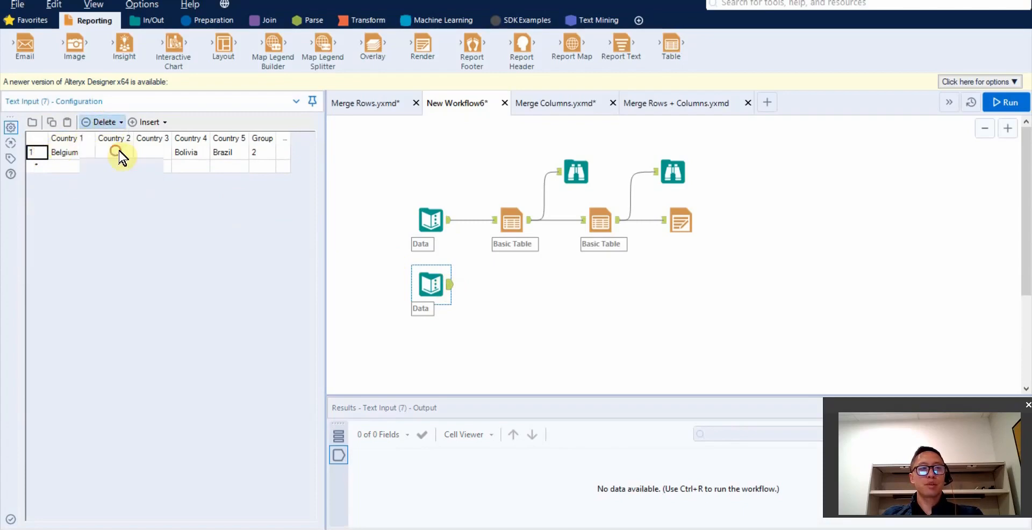
Copy the France record with its headers from the original Data input's results
left_click(430, 219)
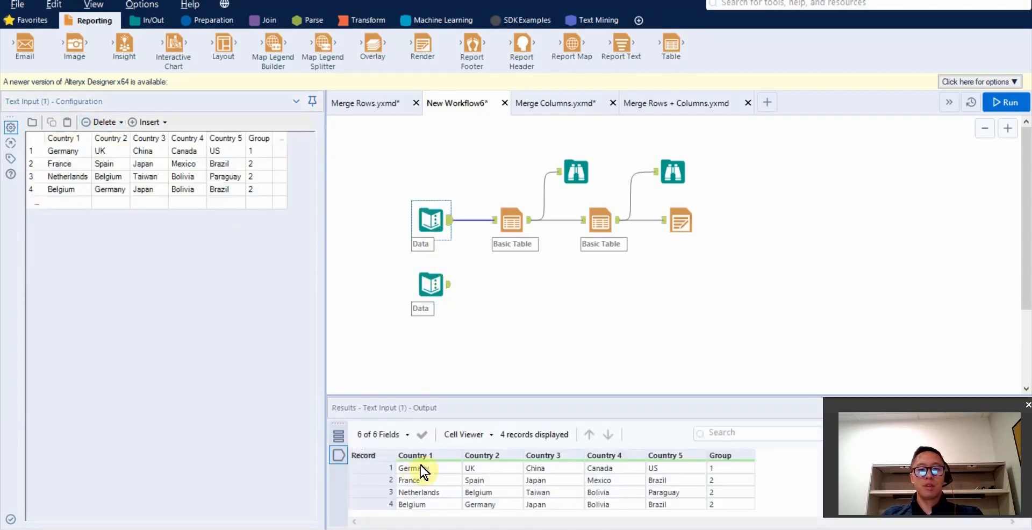
left_click_drag(418, 477, 502, 471)
left_click_drag(387, 482, 700, 480)
right_click(422, 479)
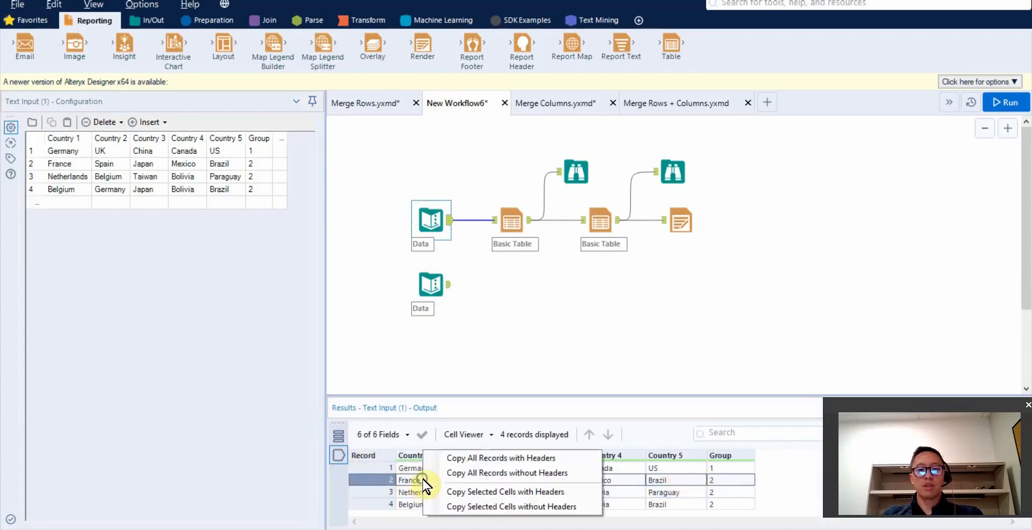
left_click(516, 491)
key("Return")
Paste the copied record with headers into the duplicated Data input and delete the France row, keeping the row of header names
left_click(431, 285)
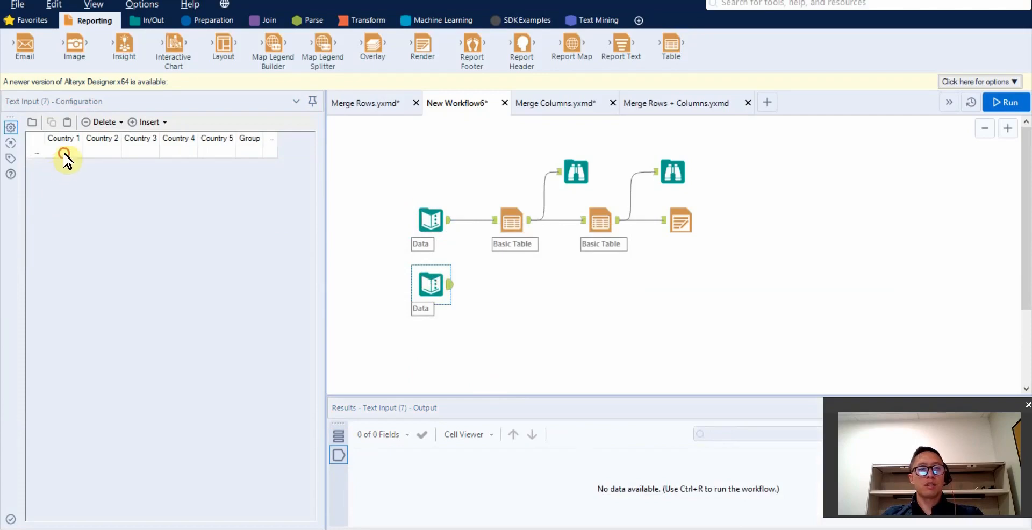
left_click(64, 154)
left_click(68, 123)
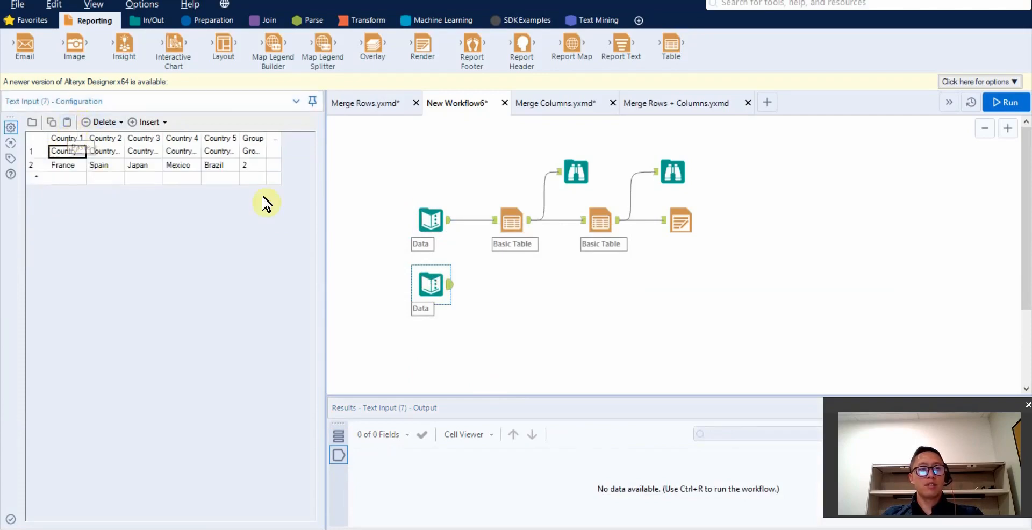
left_click(102, 122)
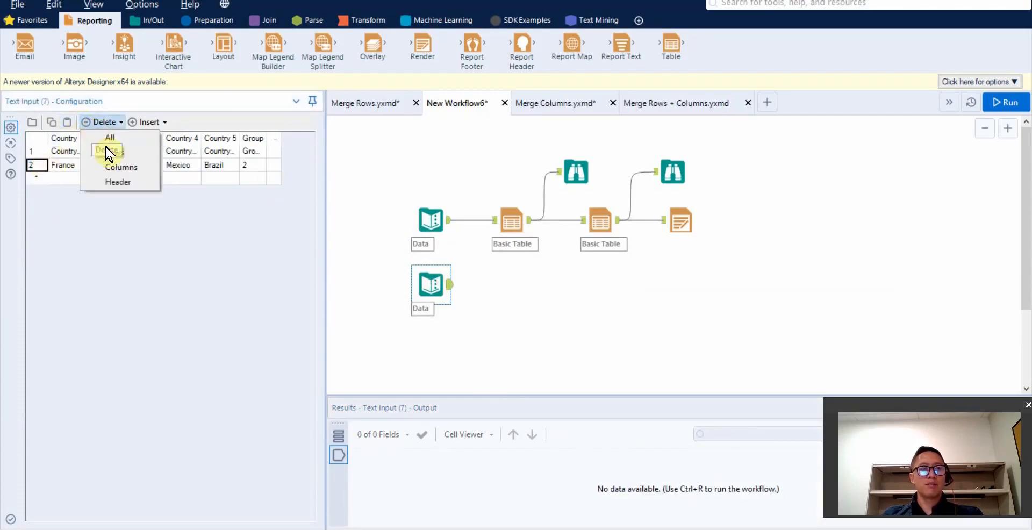
left_click(104, 143)
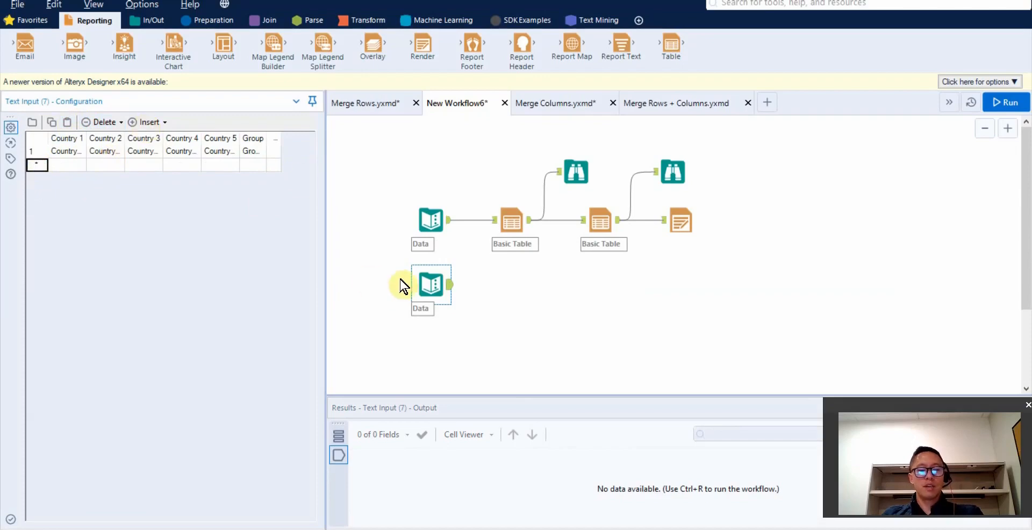
Attach a Table tool to the header-row Data input, group it by Group with the Group column excluded, and run the workflow
key("ctrl+r")
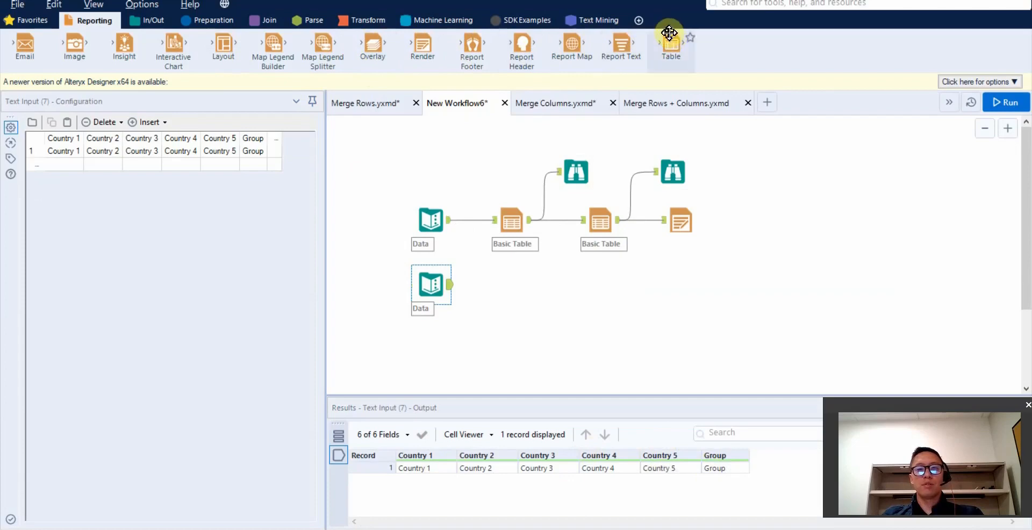
left_click_drag(669, 34, 511, 283)
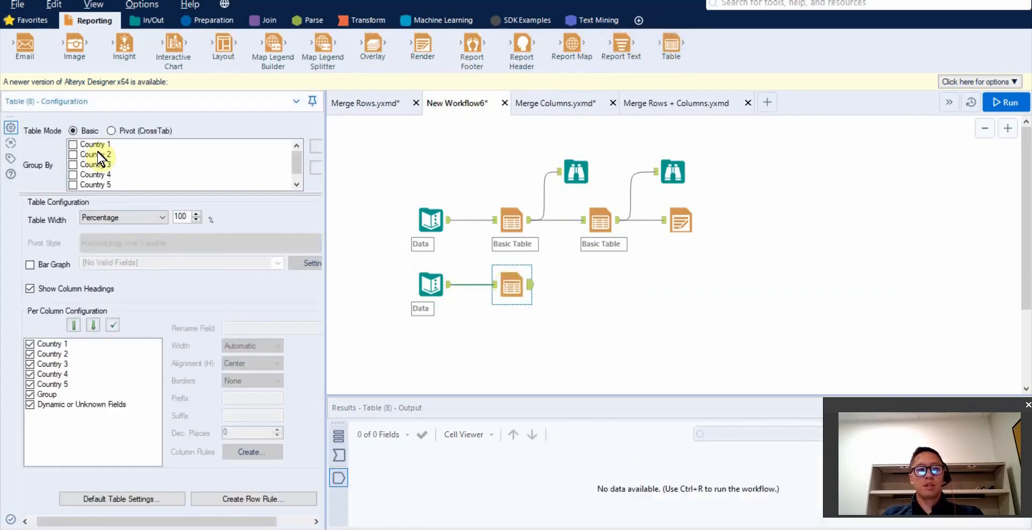
scroll(99, 162, "down", 1)
left_click(72, 185)
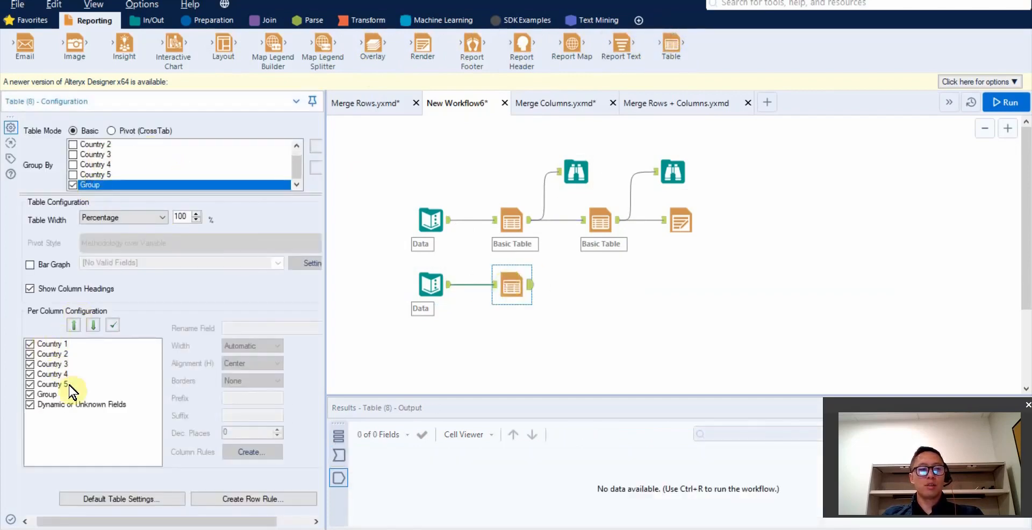
left_click(46, 395)
left_click(30, 395)
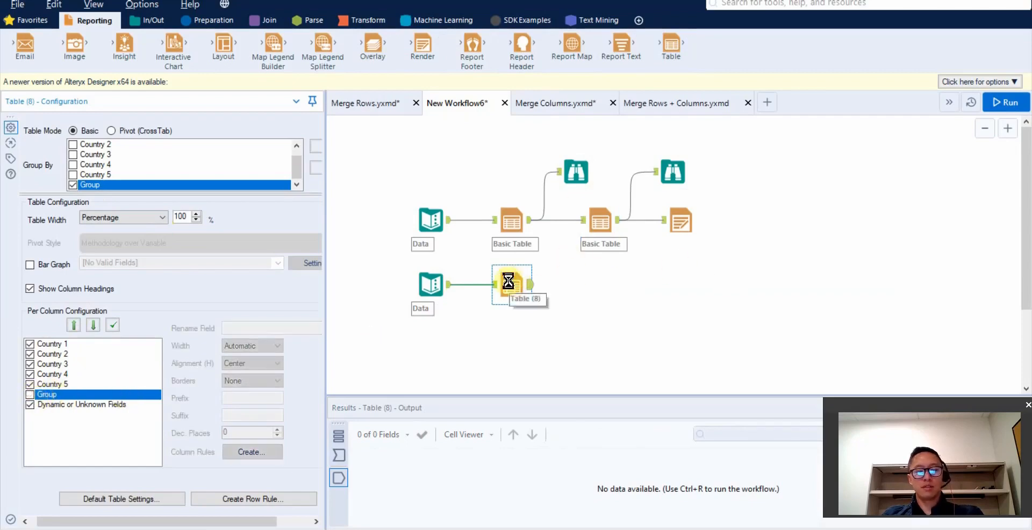
key("ctrl+r")
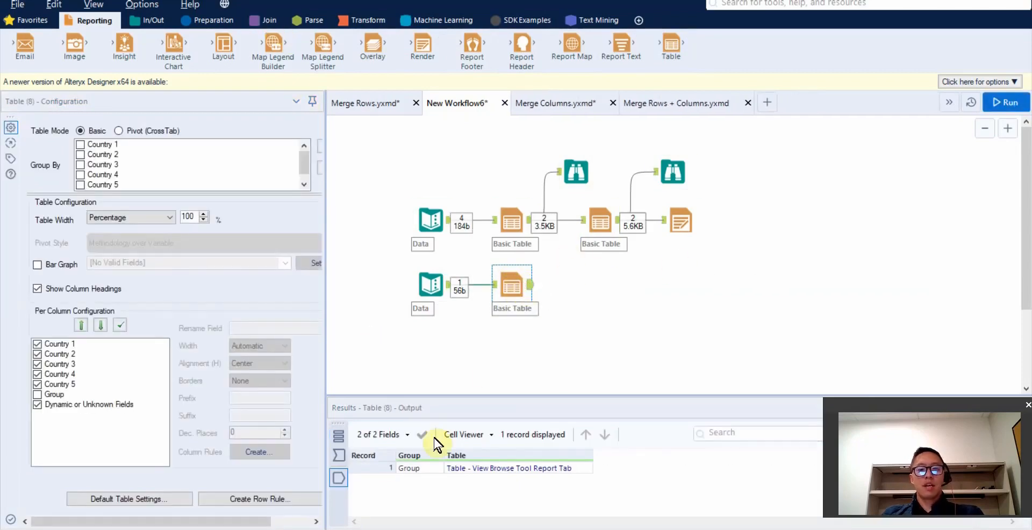
Add a Browse tool to the header Table's output, run the workflow, and move the Browse below the Table
left_click(266, 20)
key("ctrl+shift+b")
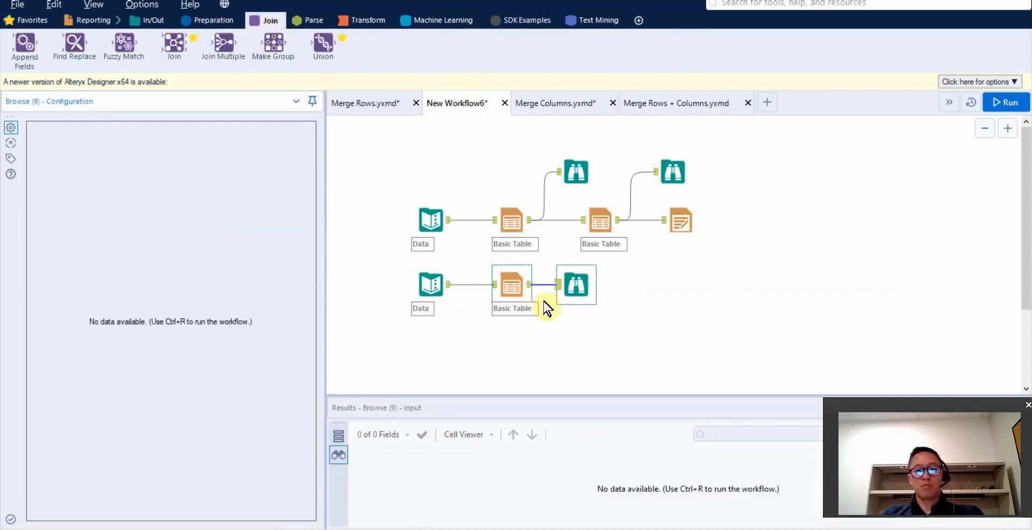
key("ctrl+r")
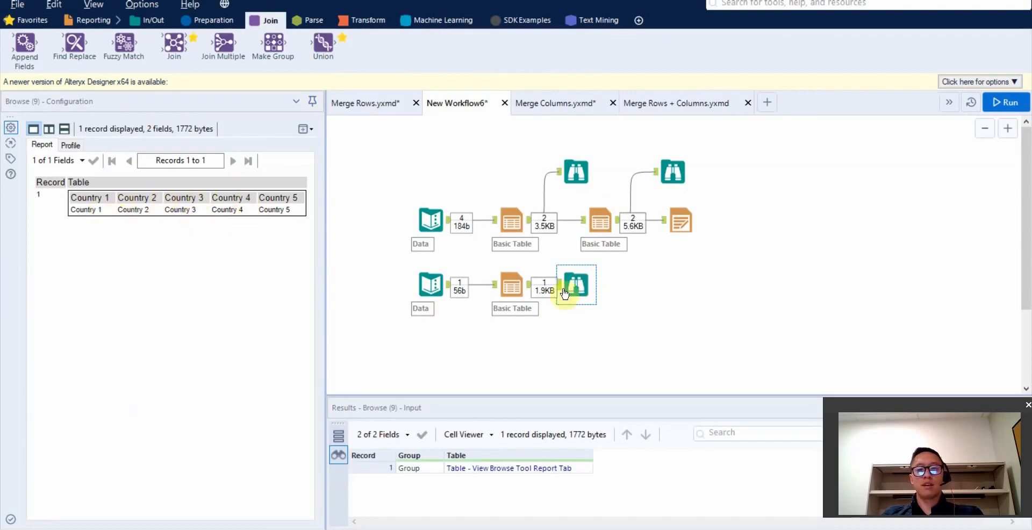
left_click_drag(564, 293, 581, 356)
Add a Union tool and connect the header Table and the second data Table to its input
left_click_drag(322, 44, 811, 270)
left_click_drag(529, 284, 801, 269)
left_click(592, 348)
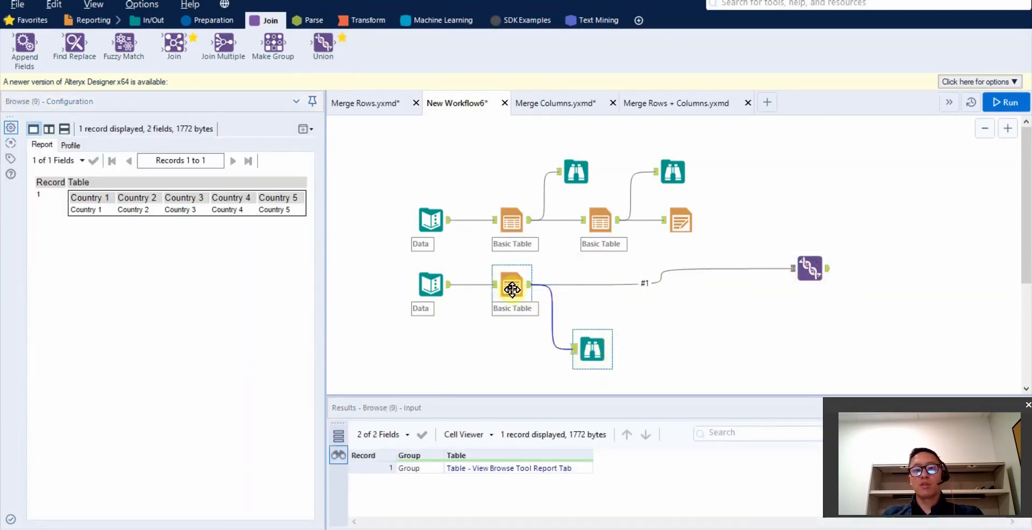
left_click(92, 21)
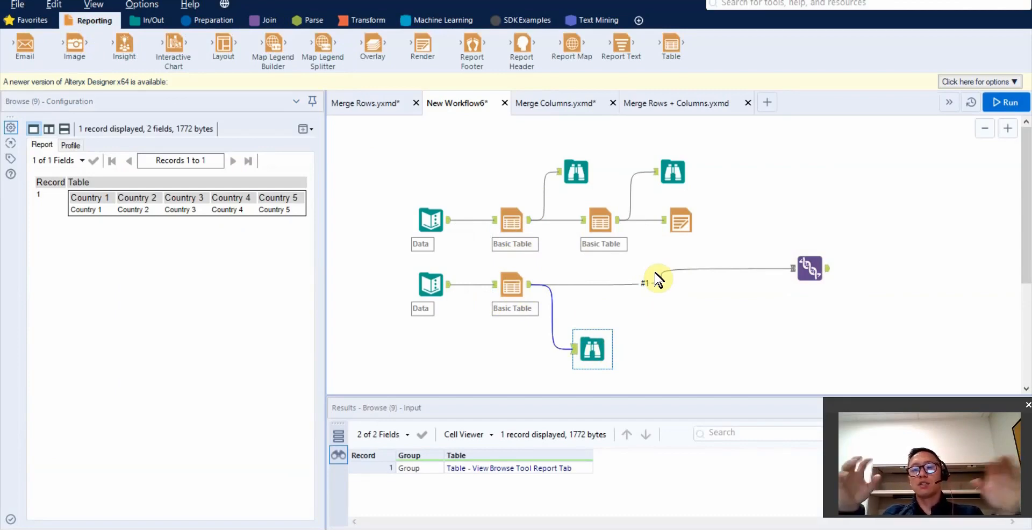
left_click(509, 293)
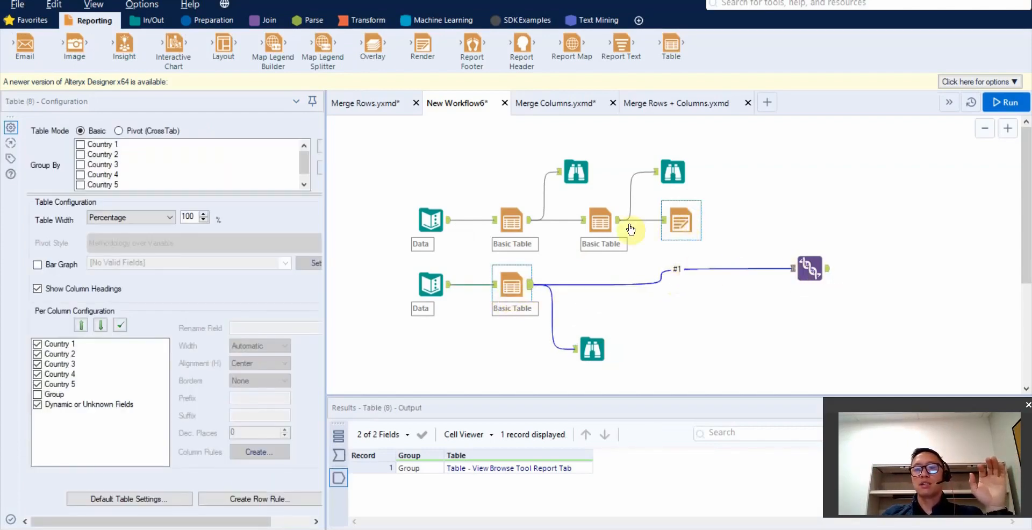
left_click_drag(618, 220, 793, 268)
Move the Render tool beyond the Union and delete its connection from the second data Table
left_click_drag(682, 228, 997, 215)
left_click_drag(872, 165, 914, 262)
key("Delete")
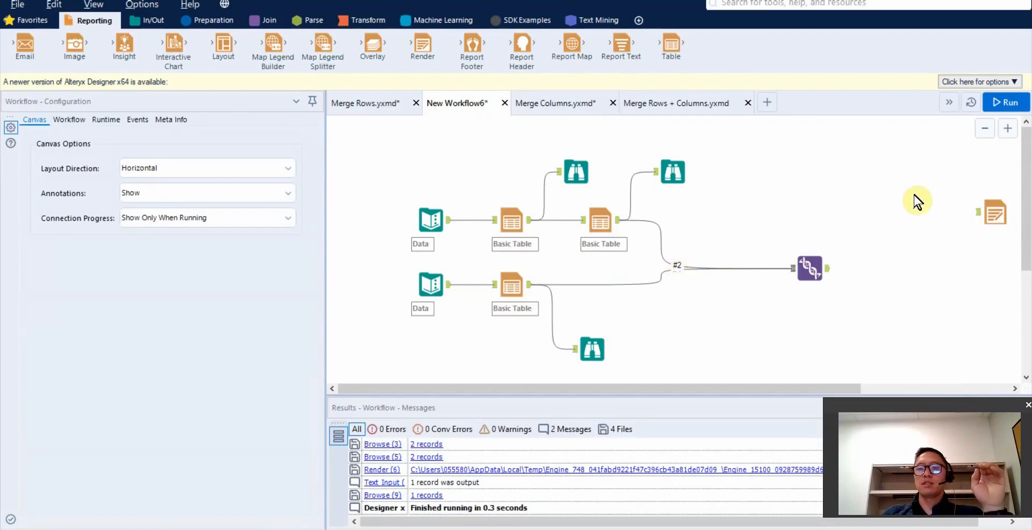
Move the Union closer to the Tables and set a specific output order of #1 before #2
left_click(800, 268)
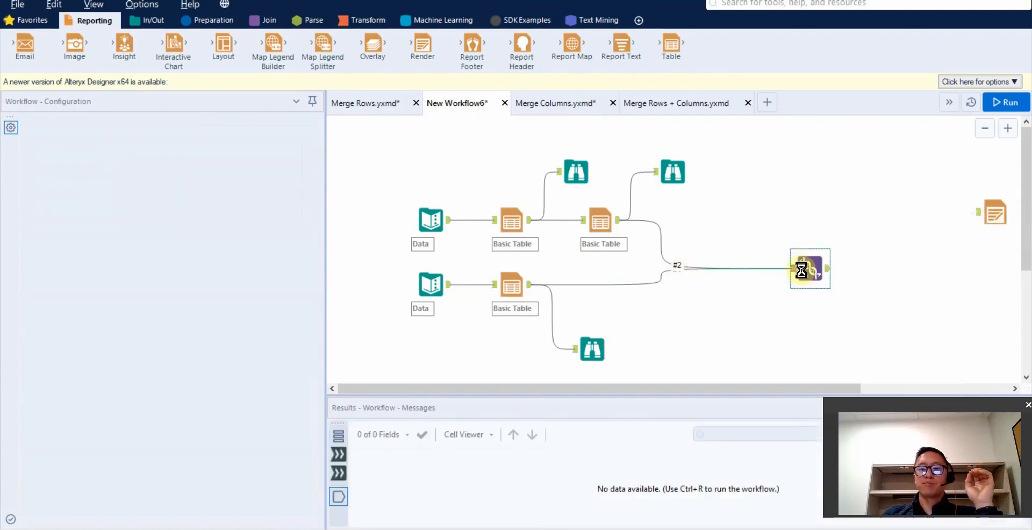
left_click_drag(800, 269, 734, 282)
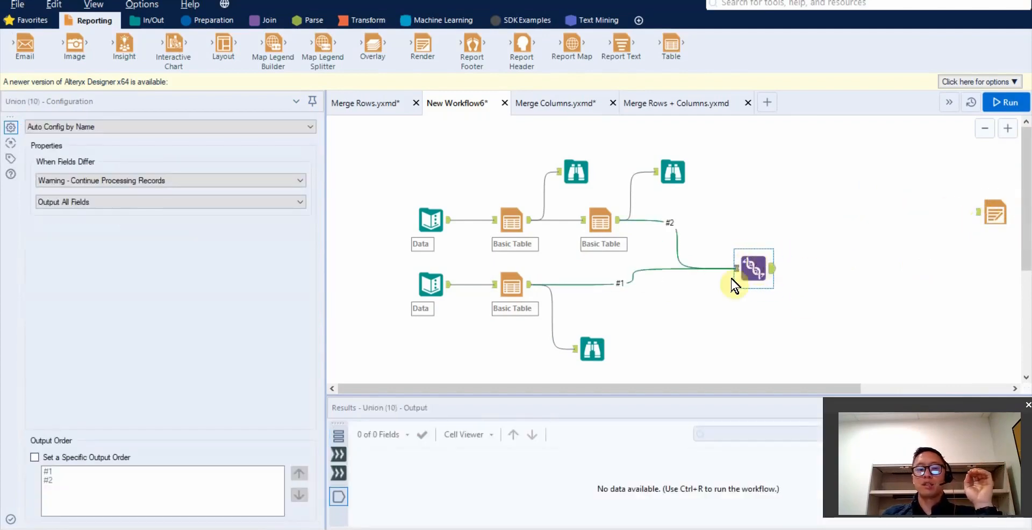
left_click(65, 458)
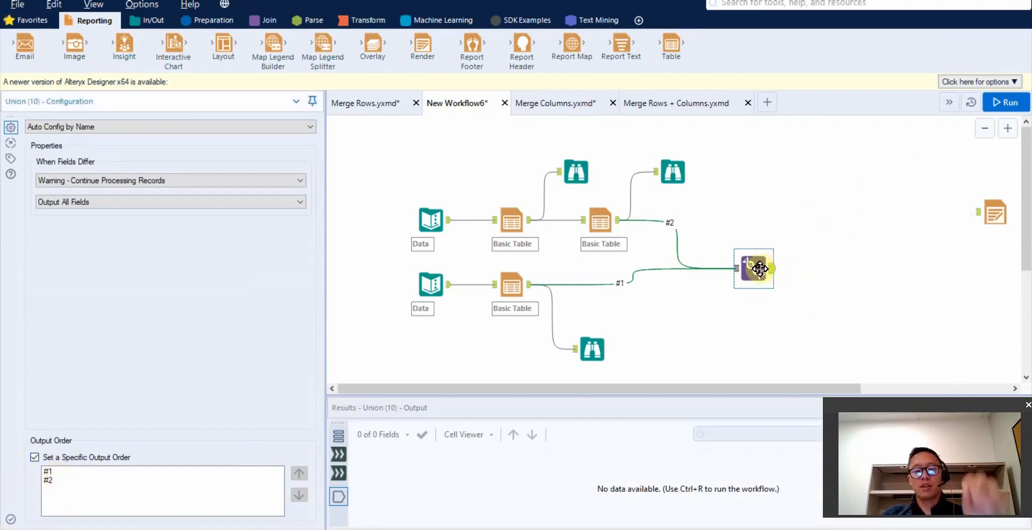
Connect the Render tool to the Union's output and run the workflow
left_click_drag(775, 272, 868, 271)
key("ctrl+r")
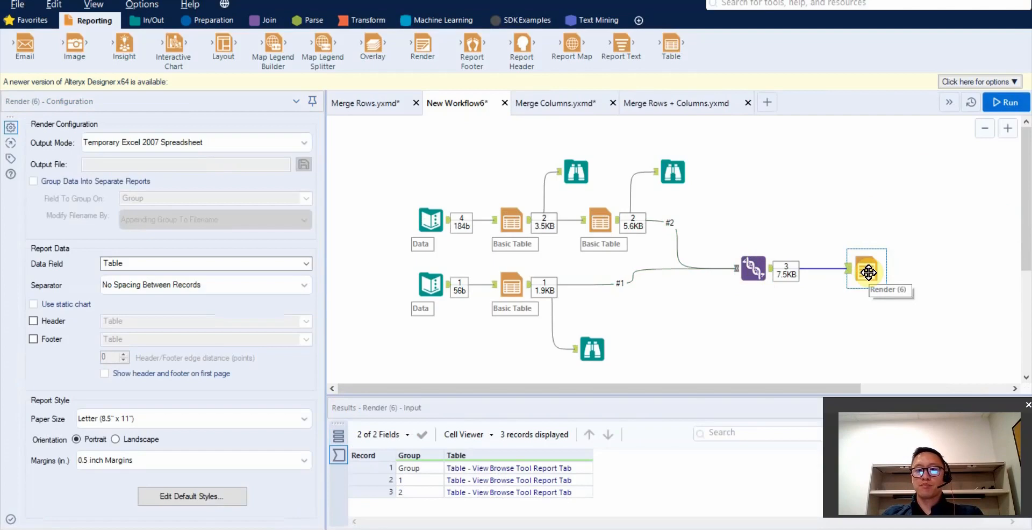
left_click(822, 153)
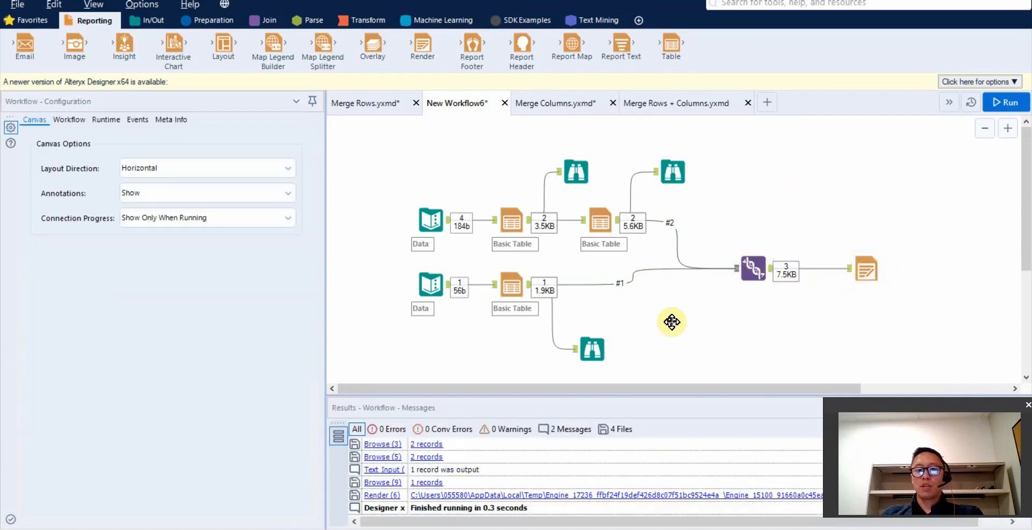
Open the rendered spreadsheet in Excel and inspect the two header rows and the cell above the group numbers
left_click(511, 498)
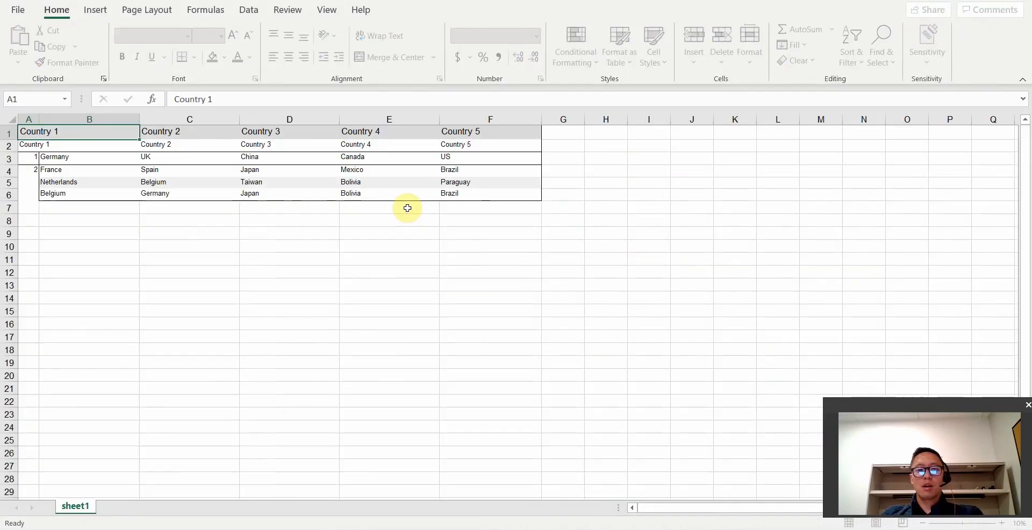
left_click(167, 167)
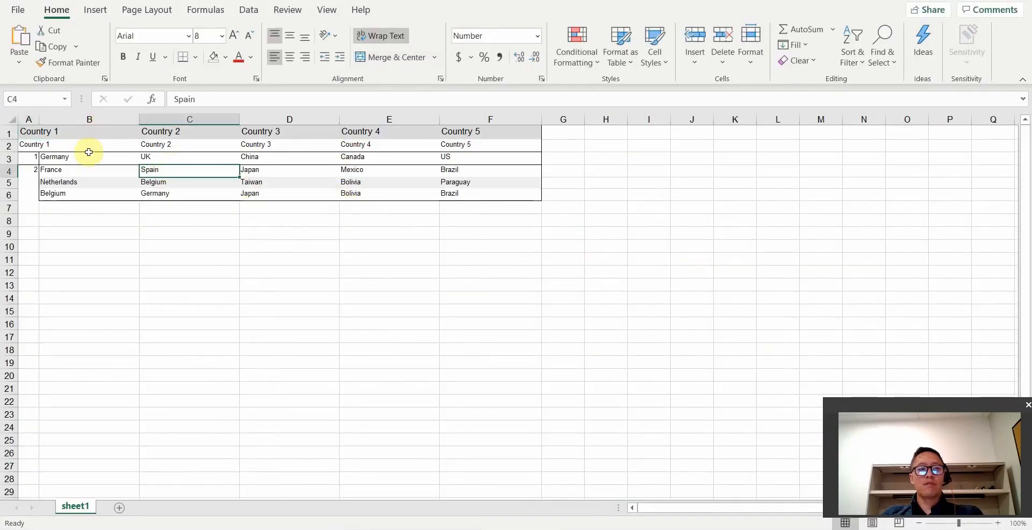
scroll(74, 152, "up", 5, "ctrl")
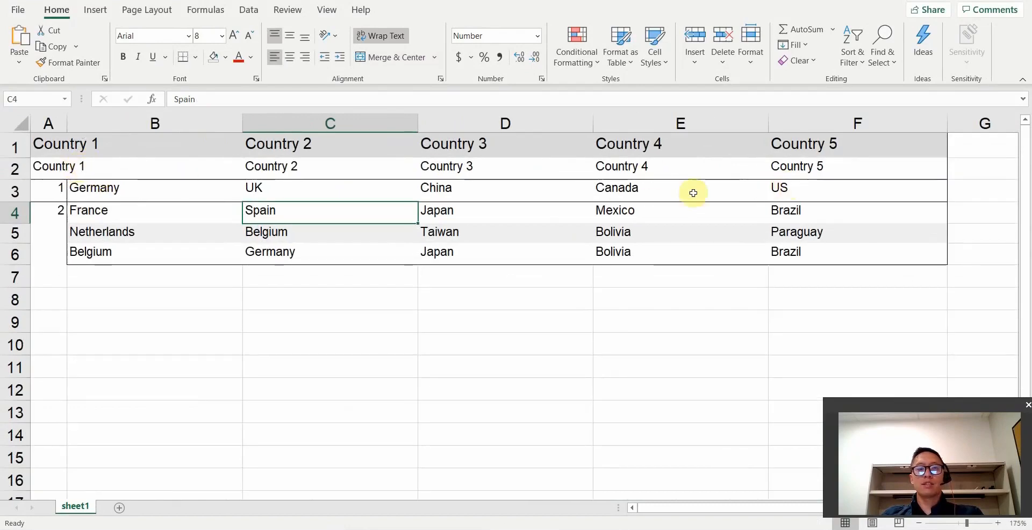
left_click(68, 169)
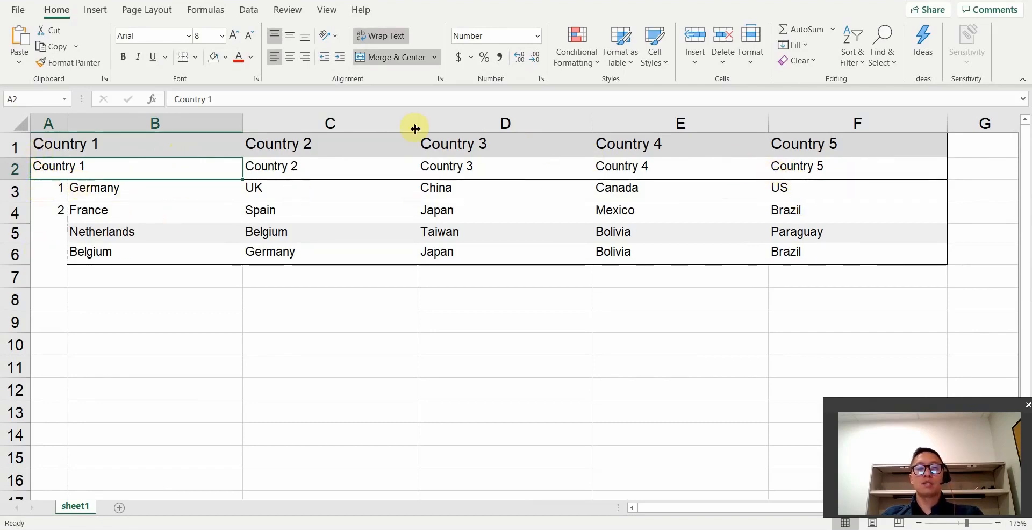
left_click_drag(801, 144, 810, 166)
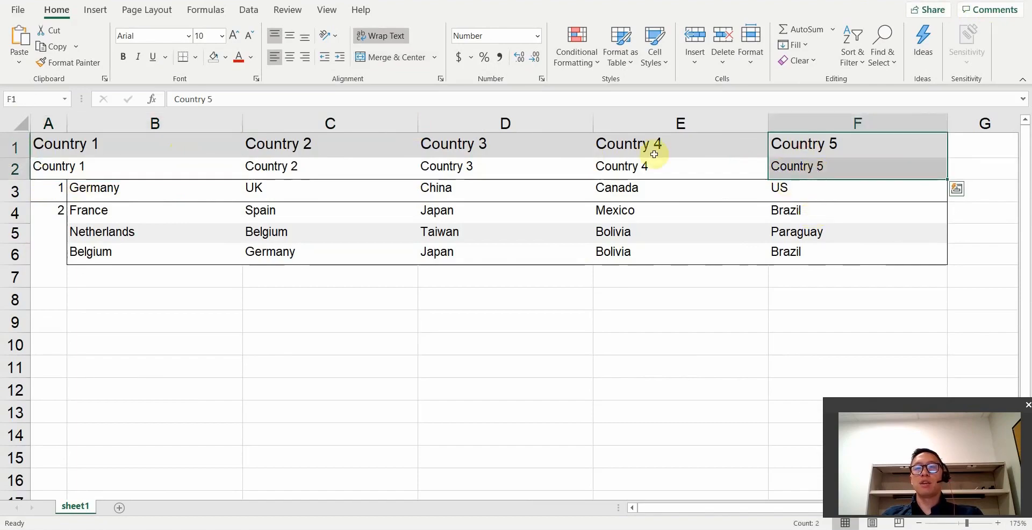
left_click(653, 154)
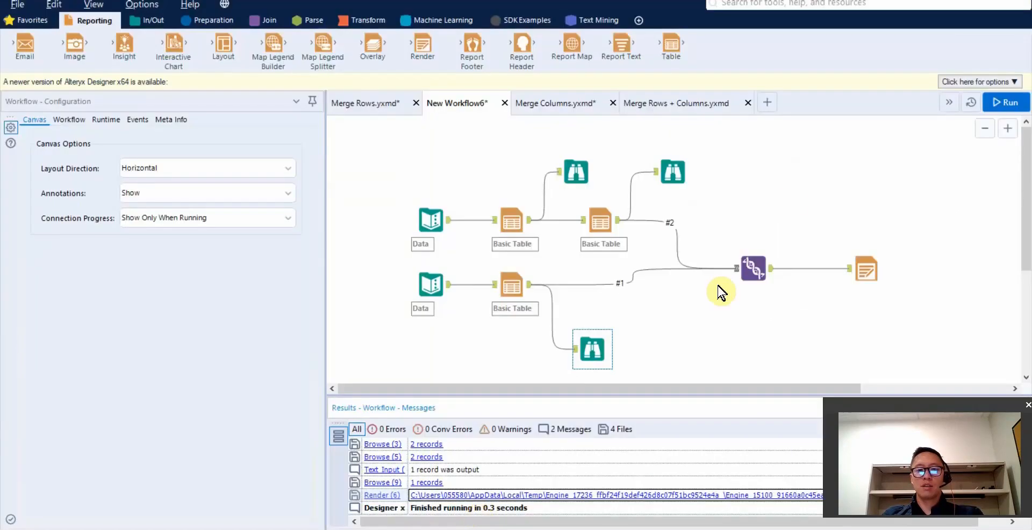
Return to Alteryx Designer, turn off the column headings in the header Table, and include its Group column
left_click(511, 283)
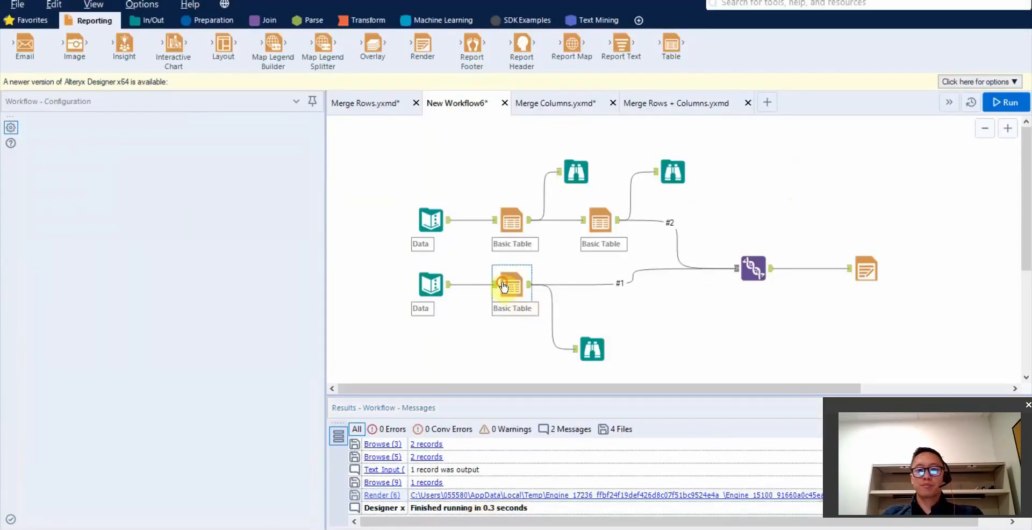
left_click(45, 289)
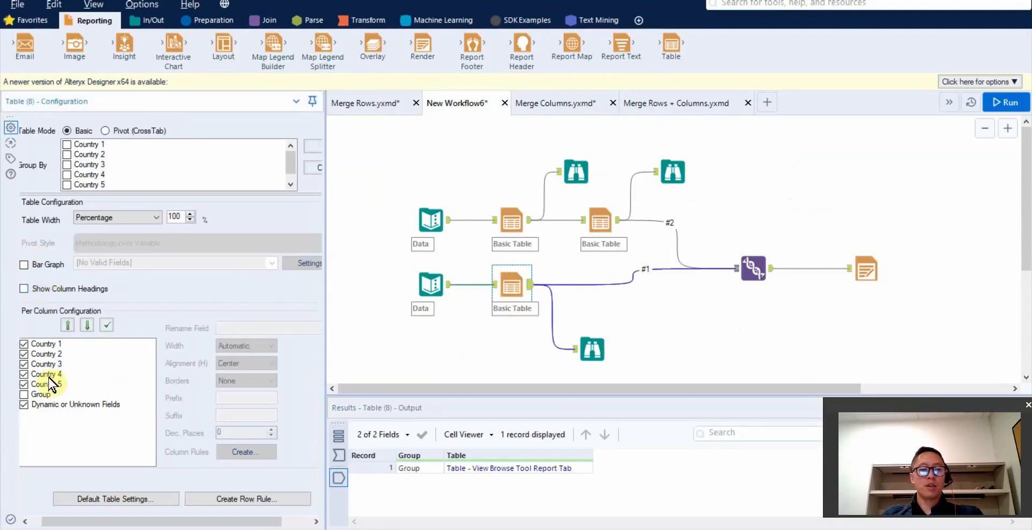
left_click(22, 397)
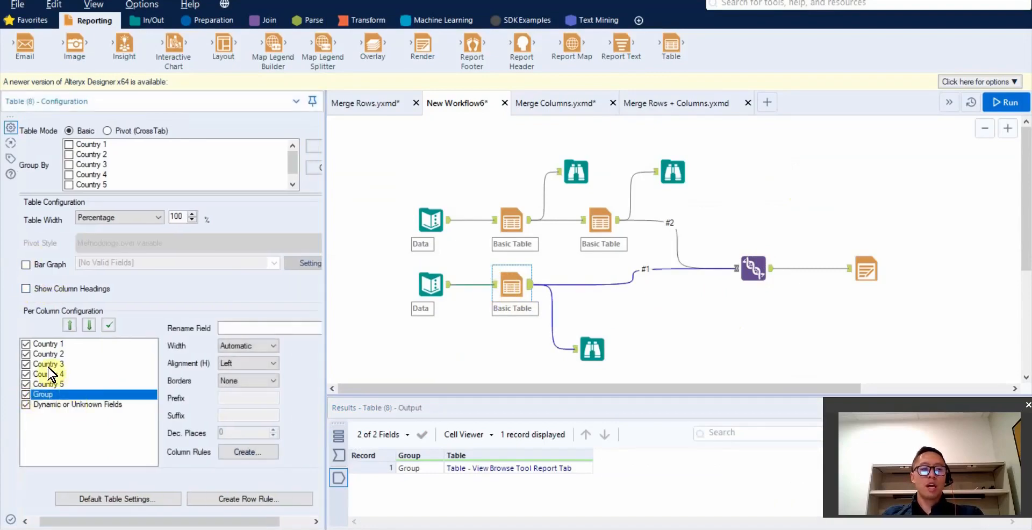
Move the Group column to the first position in the header Table's column order
mouse_move(482, 528)
left_click(553, 489)
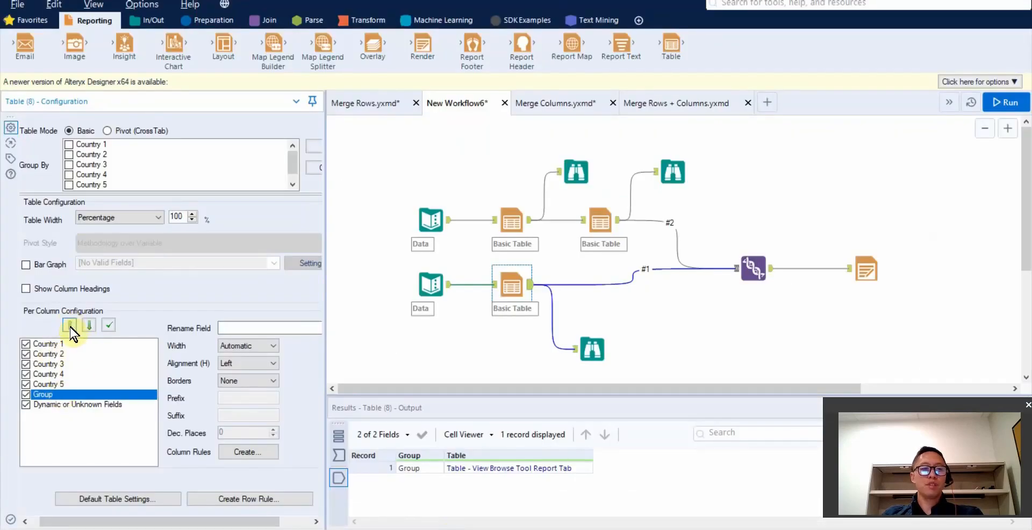
left_click(69, 324)
left_click(69, 324)
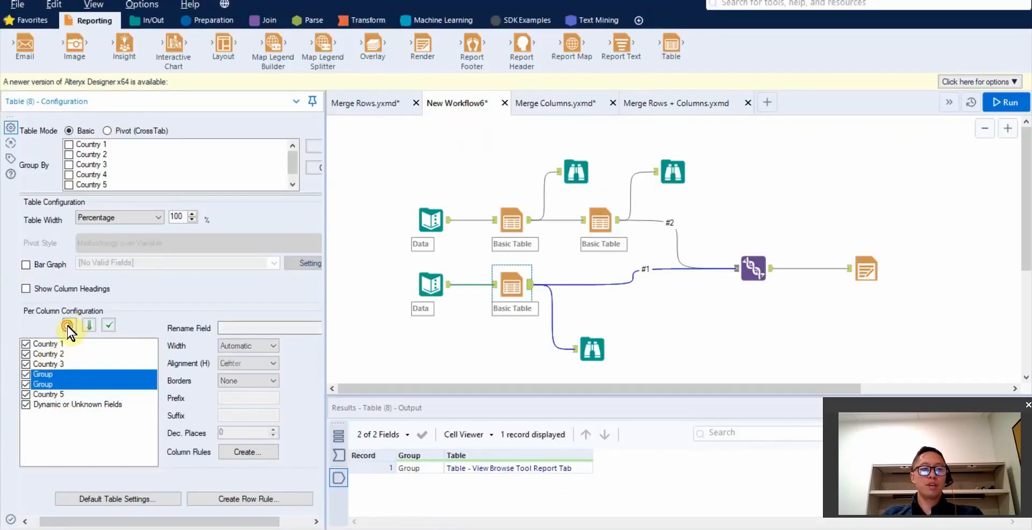
left_click(69, 324)
left_click(69, 324)
left_click(69, 324)
left_click(494, 285)
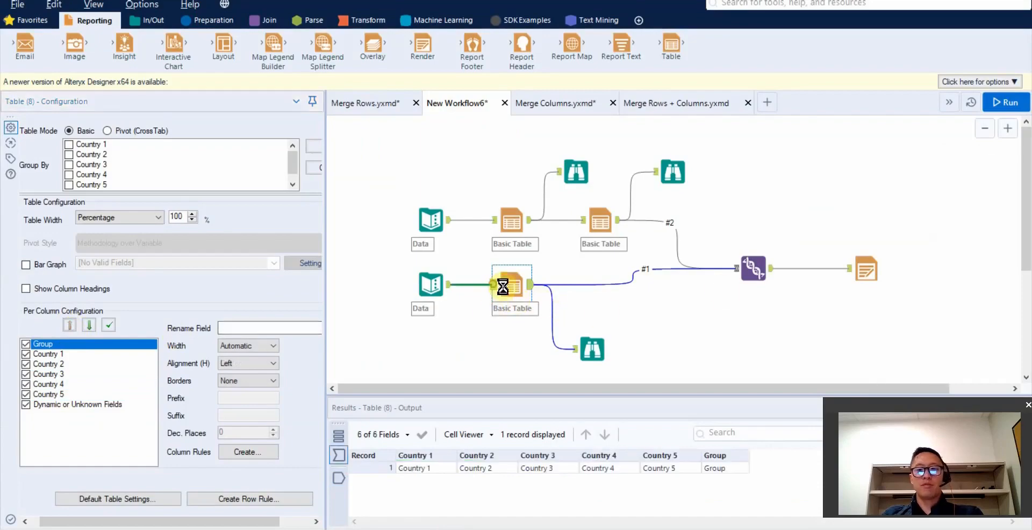
Rerun the workflow and open the newly rendered spreadsheet in Excel
left_click(861, 248)
key("ctrl+r")
left_click(754, 285)
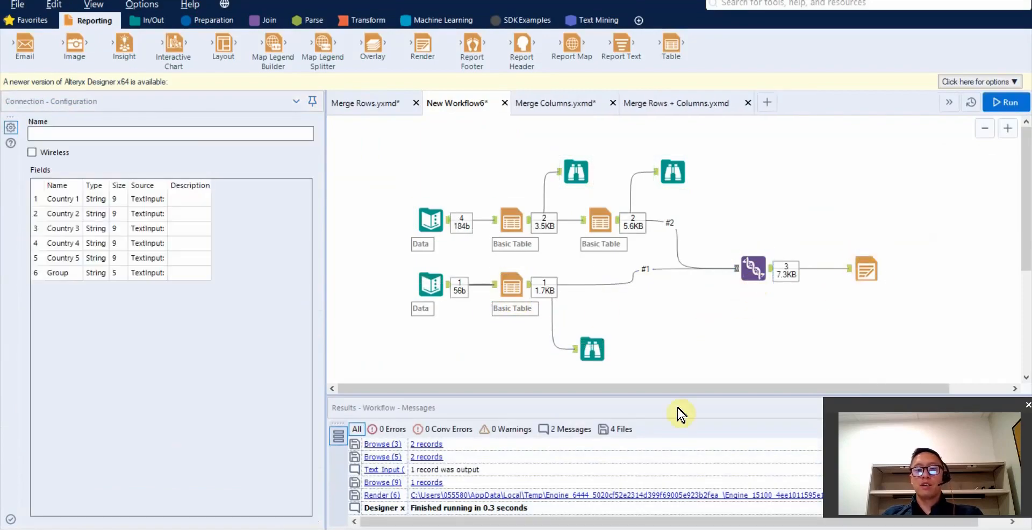
left_click(602, 500)
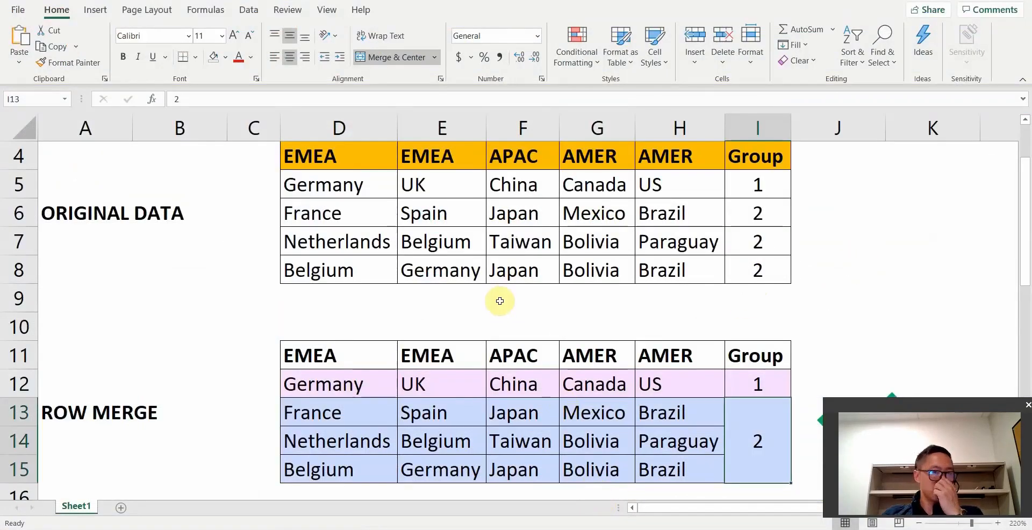
key("alt+Tab")
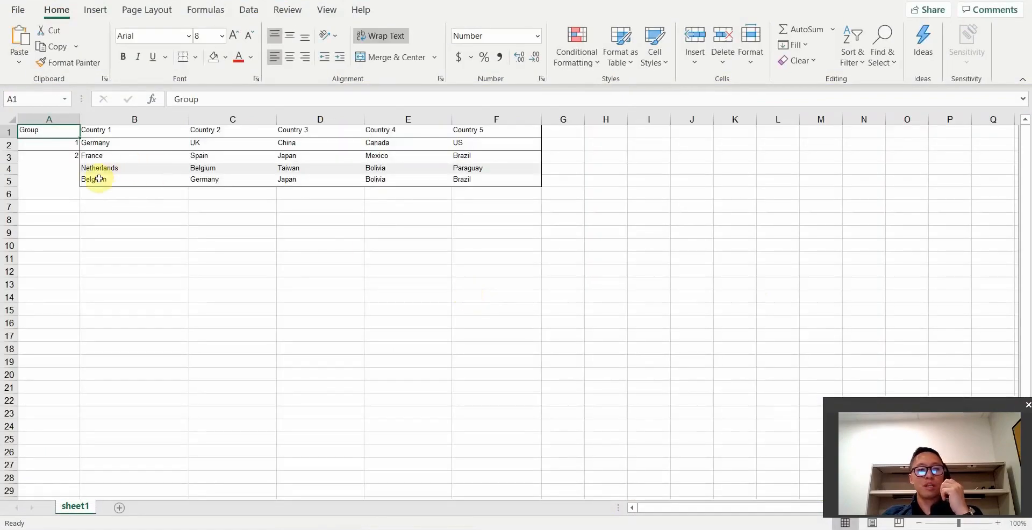
Examine the Group header, the merged cell for group 2, and the whole table range A1:F5
scroll(73, 163, "up", 5)
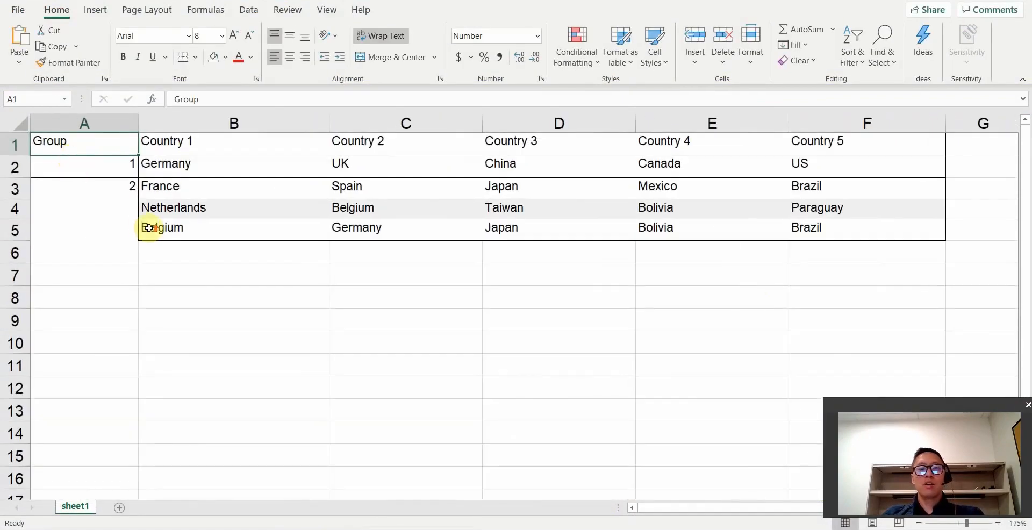
left_click(77, 222)
left_click(70, 149)
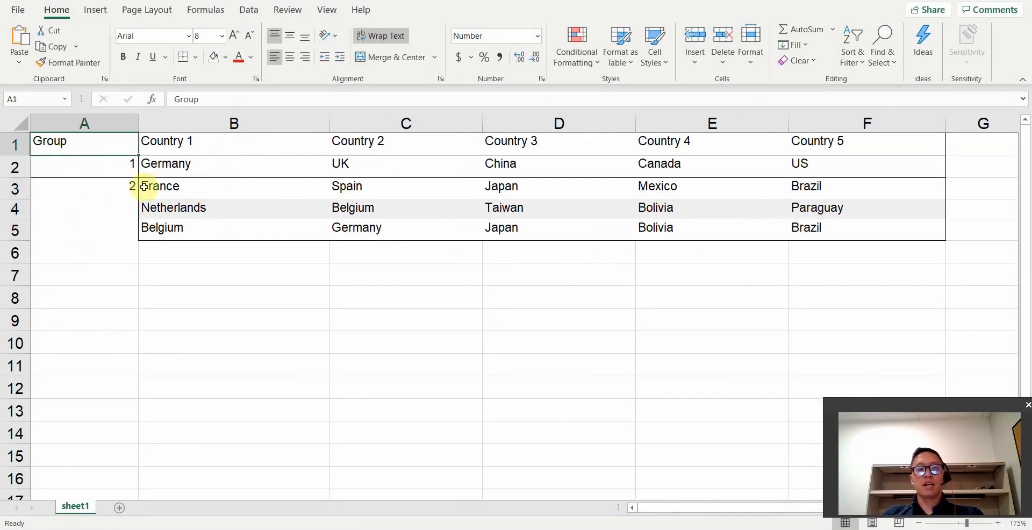
left_click(86, 211)
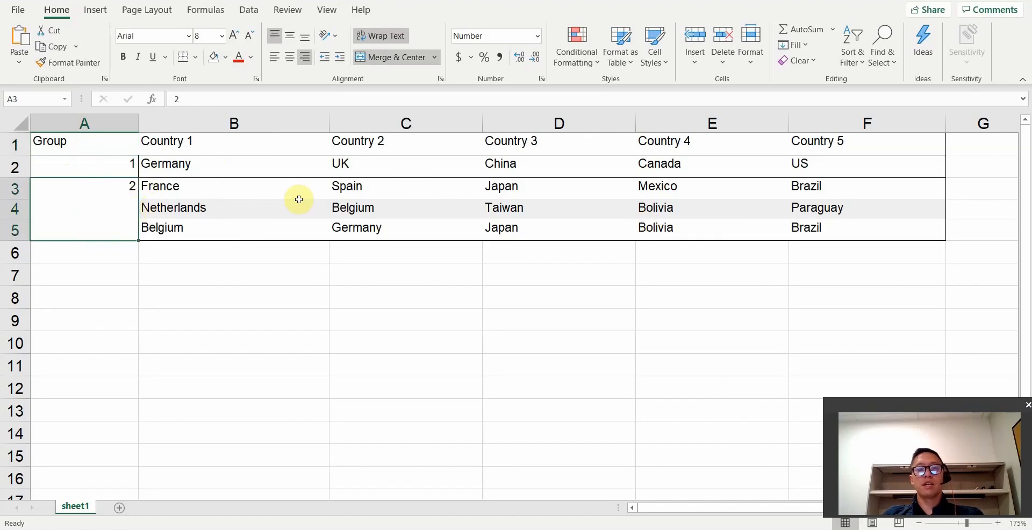
left_click_drag(115, 150, 916, 226)
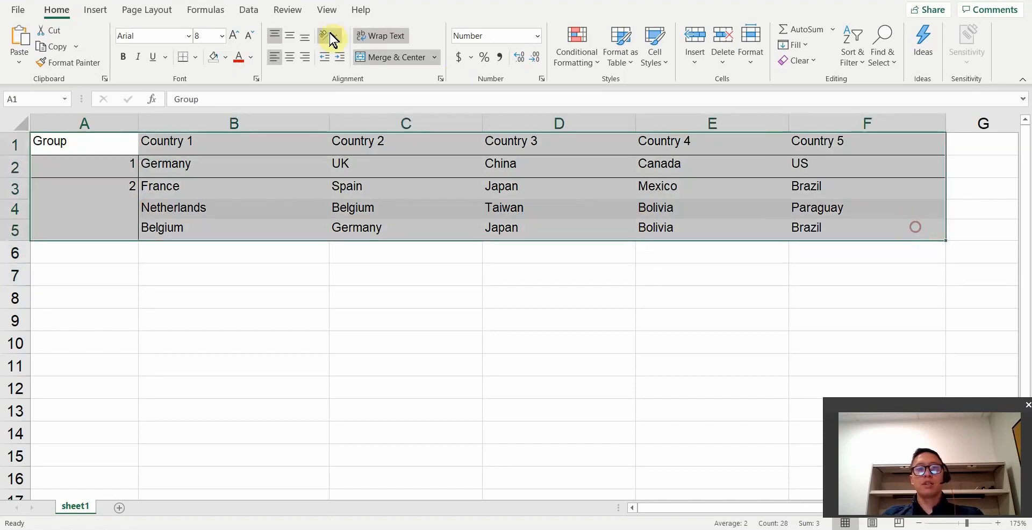
Apply all borders to the rendered table range A1:F5
left_click(195, 57)
left_click(223, 191)
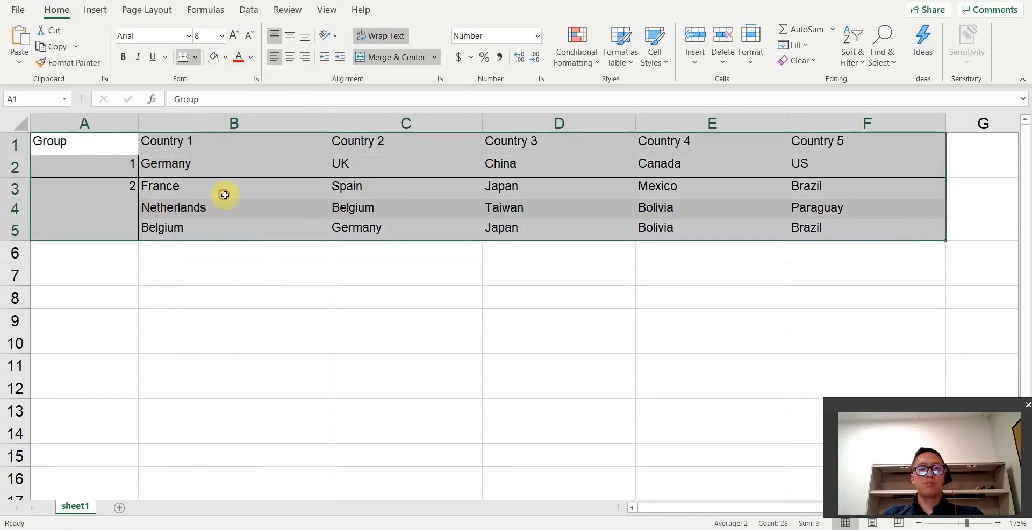
left_click(253, 274)
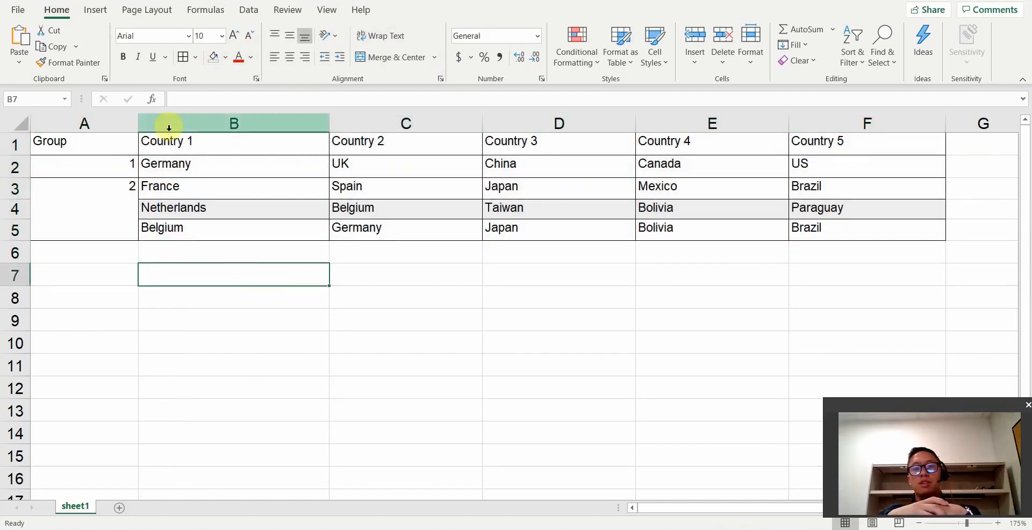
Examine the merged group 2 cell, the France and Netherlands rows beside it, and the group 1 row
left_click(86, 221)
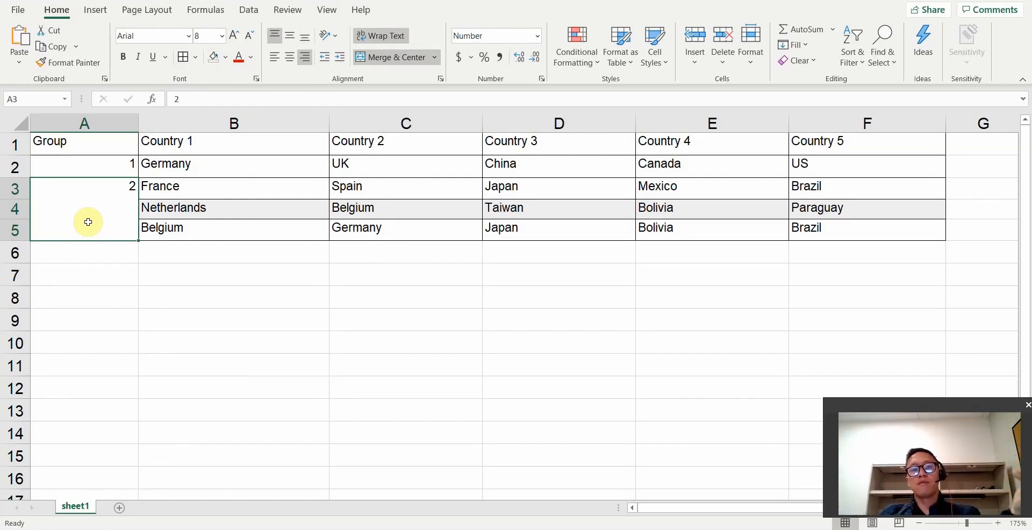
left_click(196, 210)
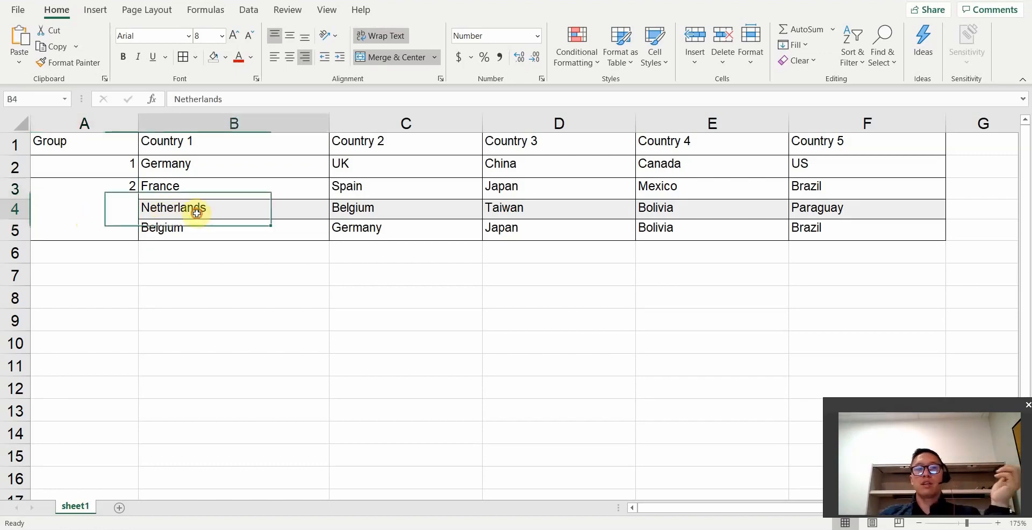
left_click_drag(905, 212, 760, 212)
left_click_drag(698, 166, 376, 187)
left_click(229, 192)
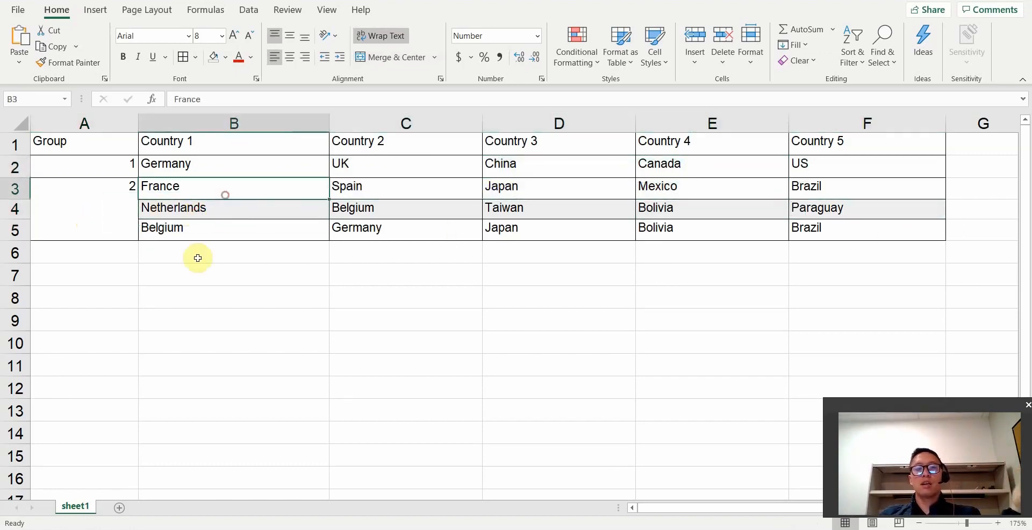
left_click(217, 205)
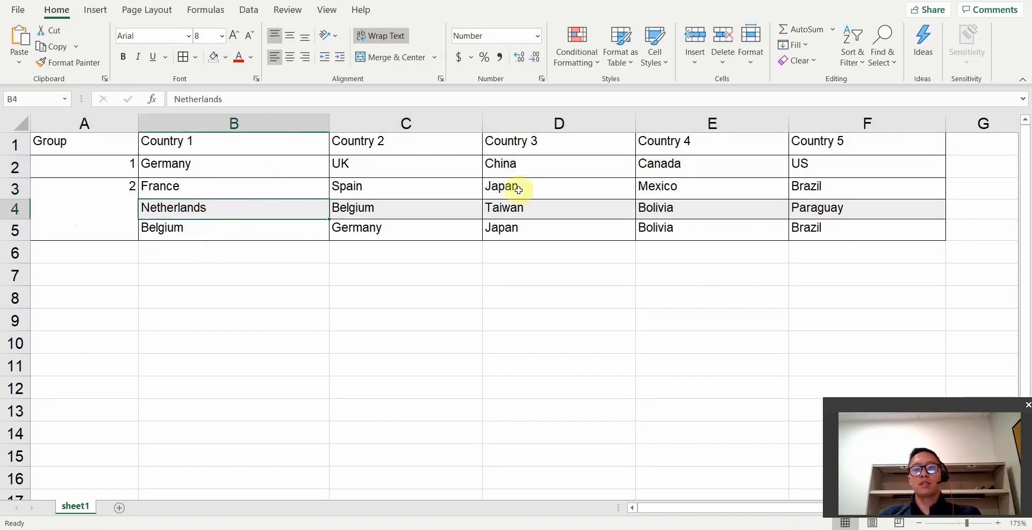
left_click(275, 193)
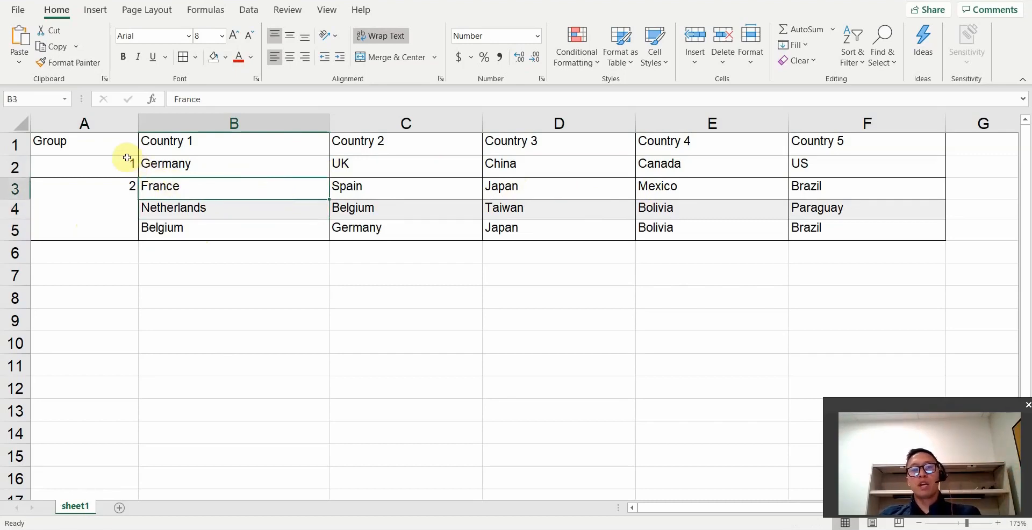
left_click_drag(129, 164, 183, 166)
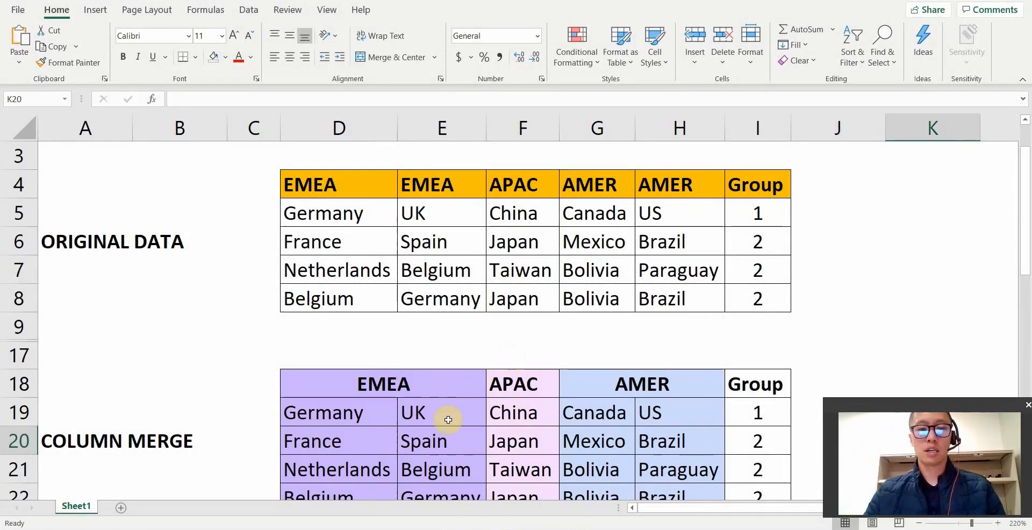
In the example workbook, examine the original data table and its two EMEA headers in D4:E4
left_click_drag(309, 185, 757, 279)
left_click(690, 290)
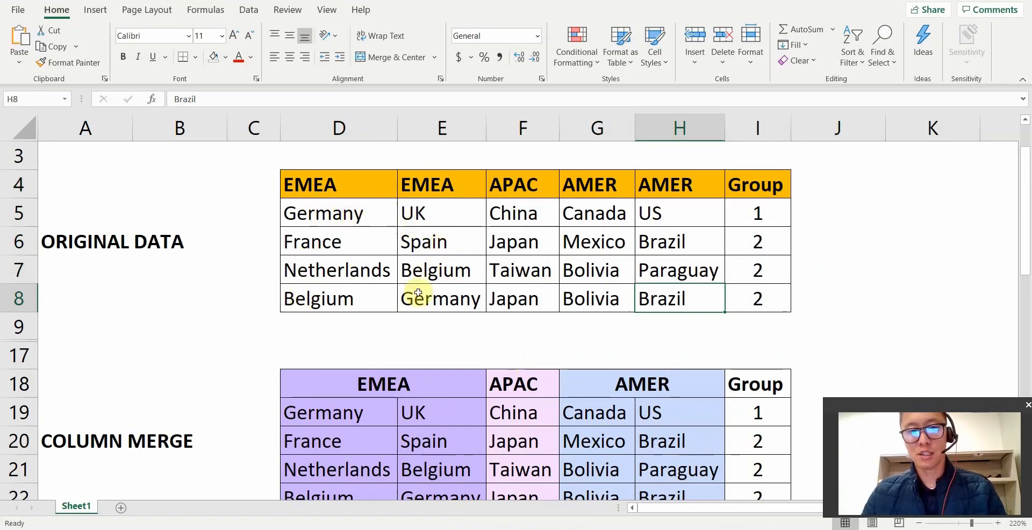
left_click_drag(338, 185, 430, 183)
key("ctrl+c")
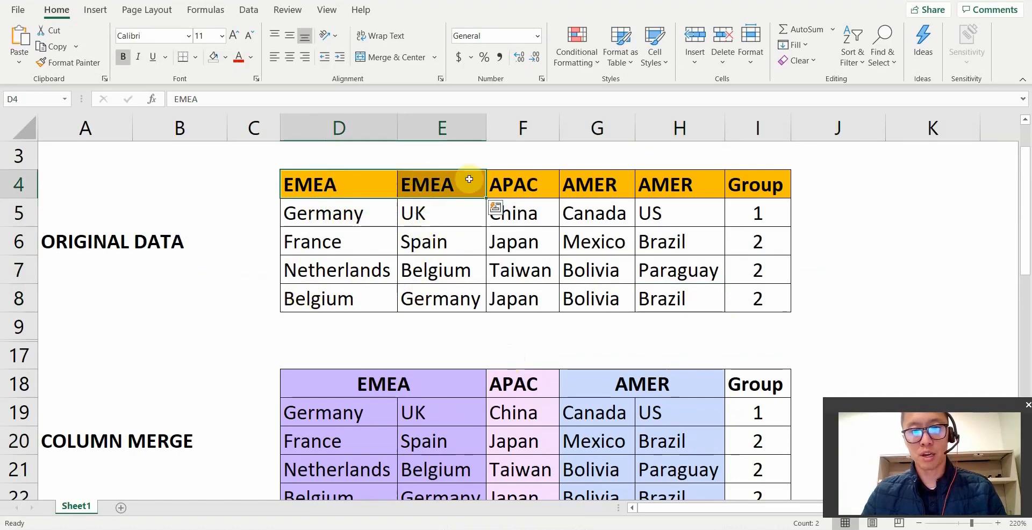
left_click(457, 248)
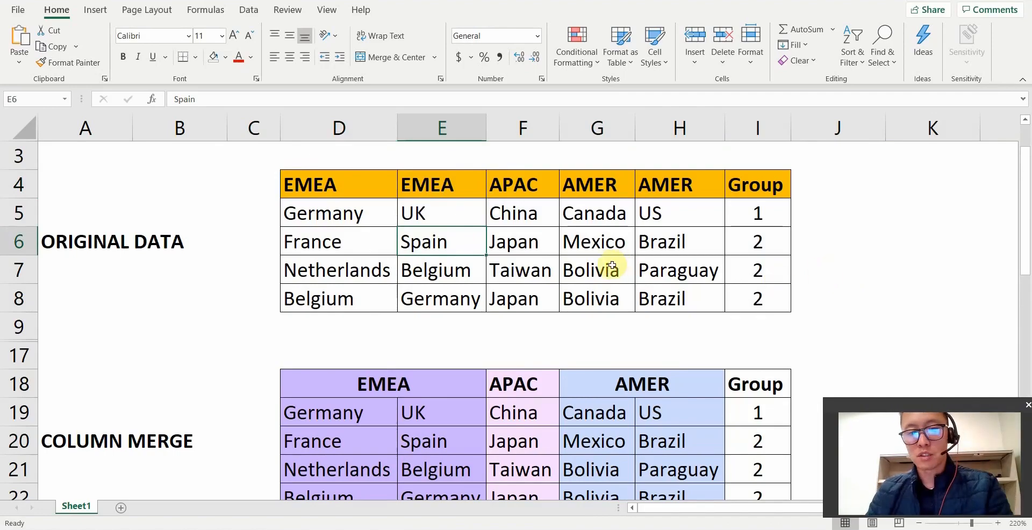
Compare the original data rows with the column merge table, especially the merged EMEA header and its two columns
scroll(460, 341, "down", 1)
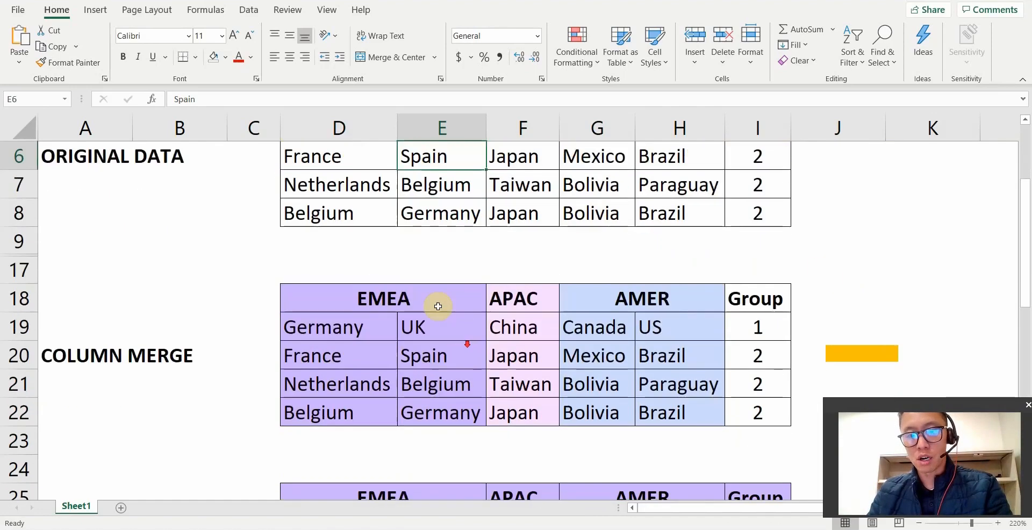
scroll(354, 285, "up", 1)
left_click_drag(300, 194, 695, 270)
left_click(395, 402)
scroll(387, 377, "down", 1)
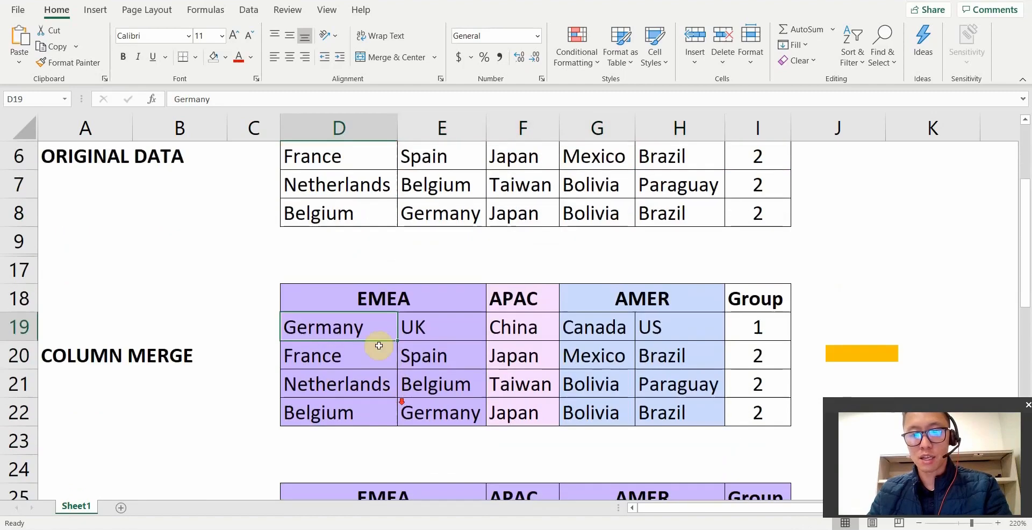
left_click(401, 328)
left_click_drag(357, 295, 441, 410)
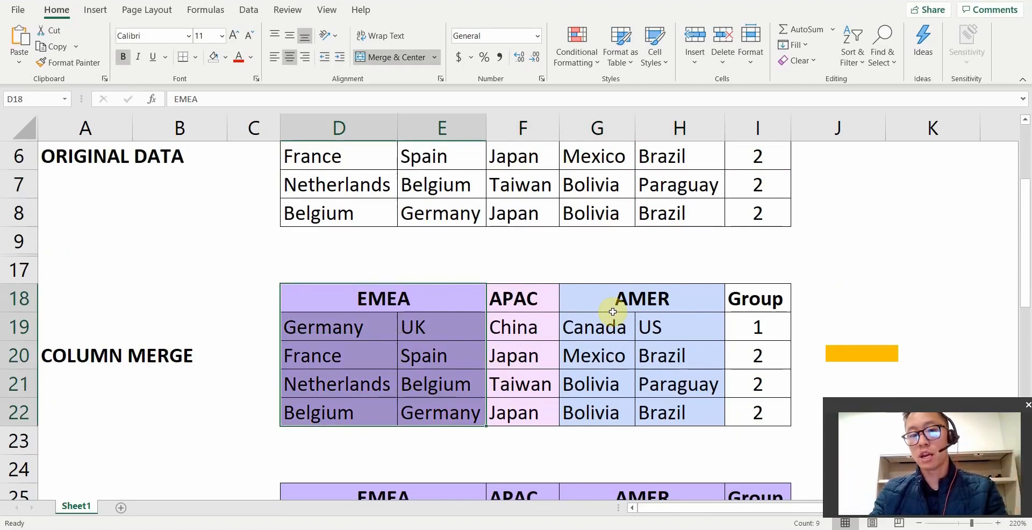
left_click(411, 306)
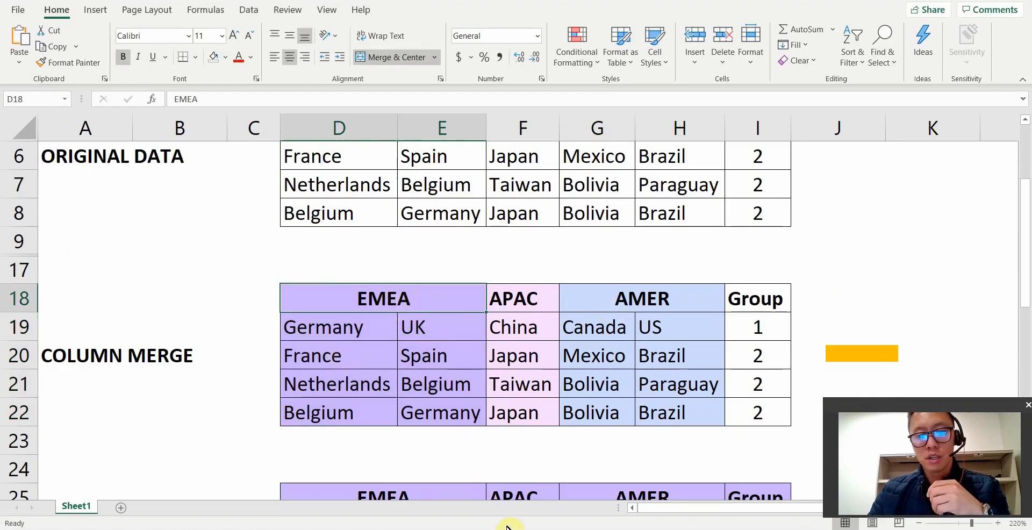
scroll(472, 283, "up", 2)
left_click_drag(329, 270, 668, 375)
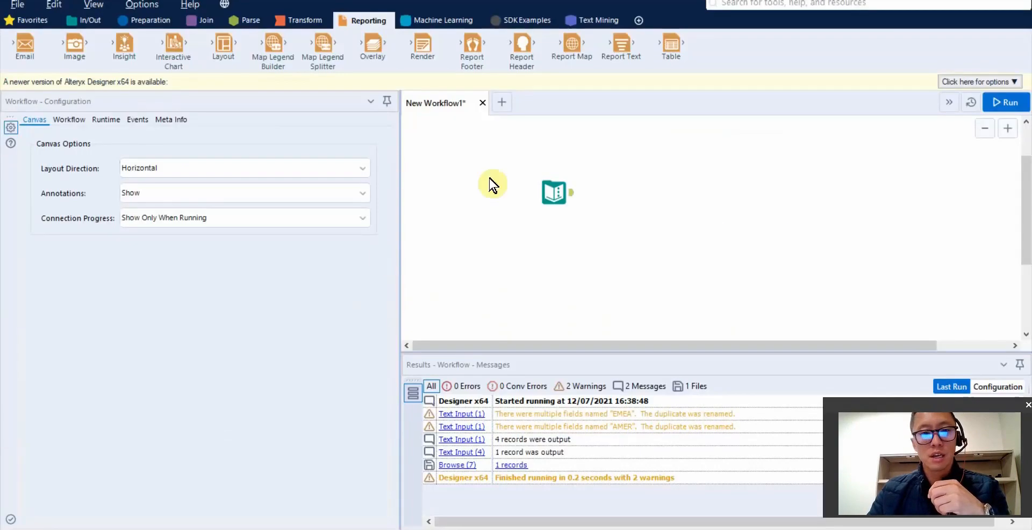
Switch to Alteryx Designer and review the country data held in the Text Input tool
left_click(554, 192)
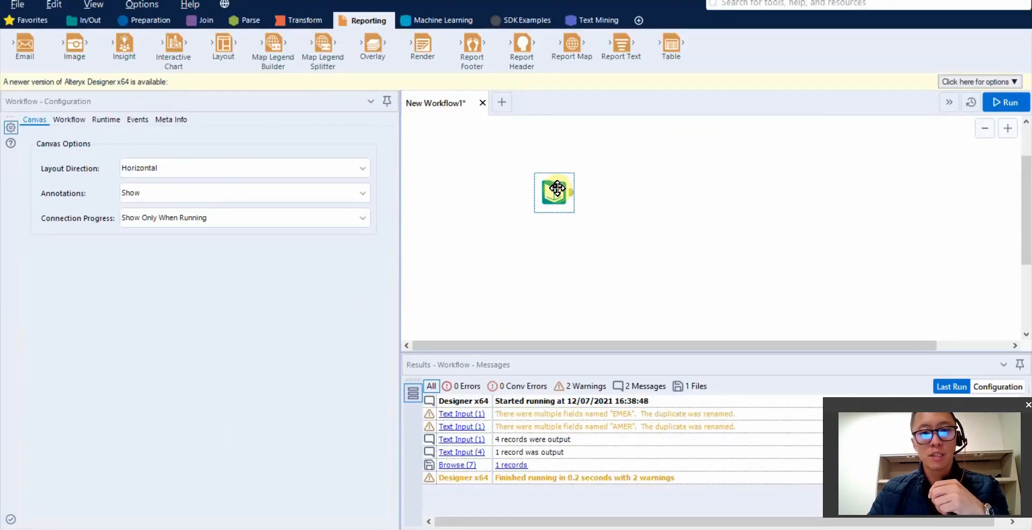
left_click(86, 21)
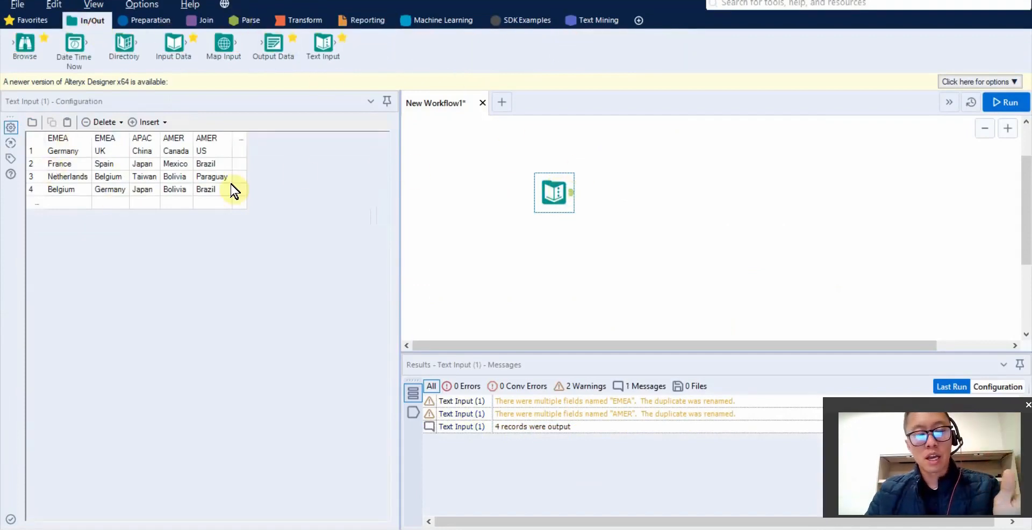
left_click(995, 106)
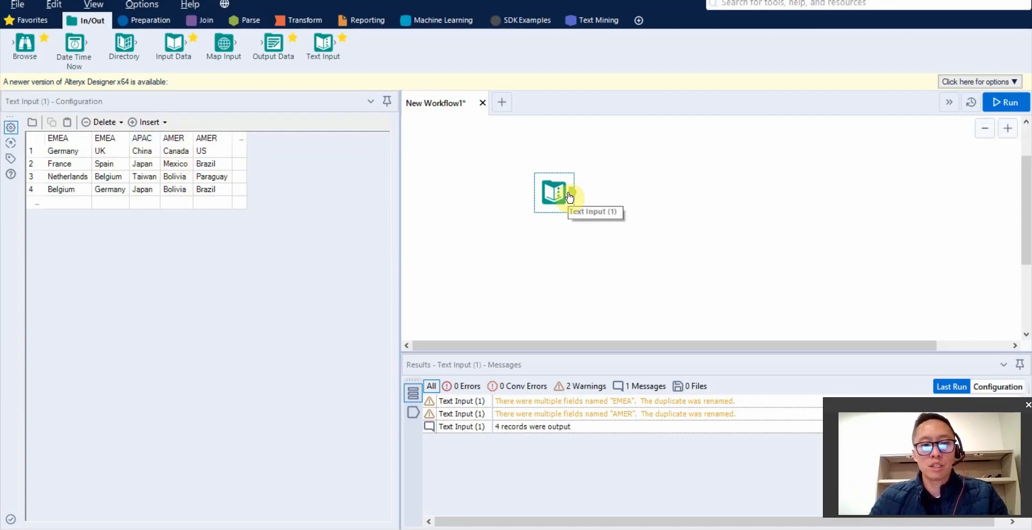
Return to the Excel example and examine the EMEA, APAC and AMER blocks of the column merge table
left_click(447, 528)
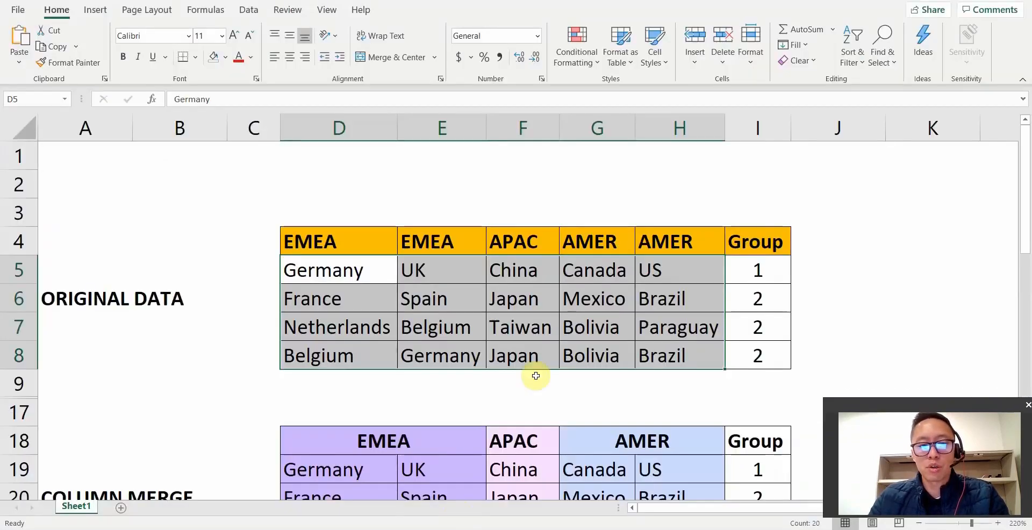
scroll(536, 376, "down", 1)
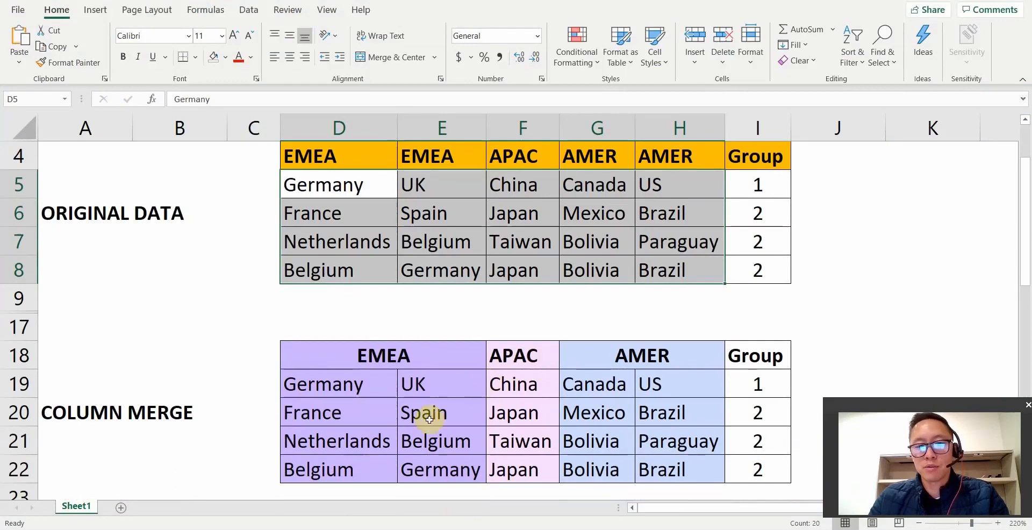
left_click(429, 419)
left_click_drag(304, 380, 329, 401)
scroll(331, 398, "down", 1)
scroll(331, 396, "up", 1)
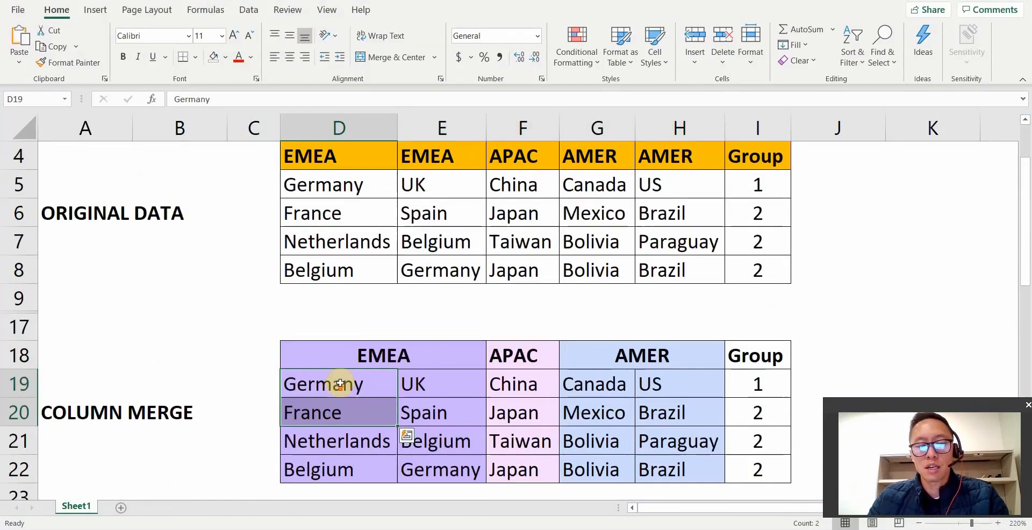
left_click_drag(343, 352, 473, 478)
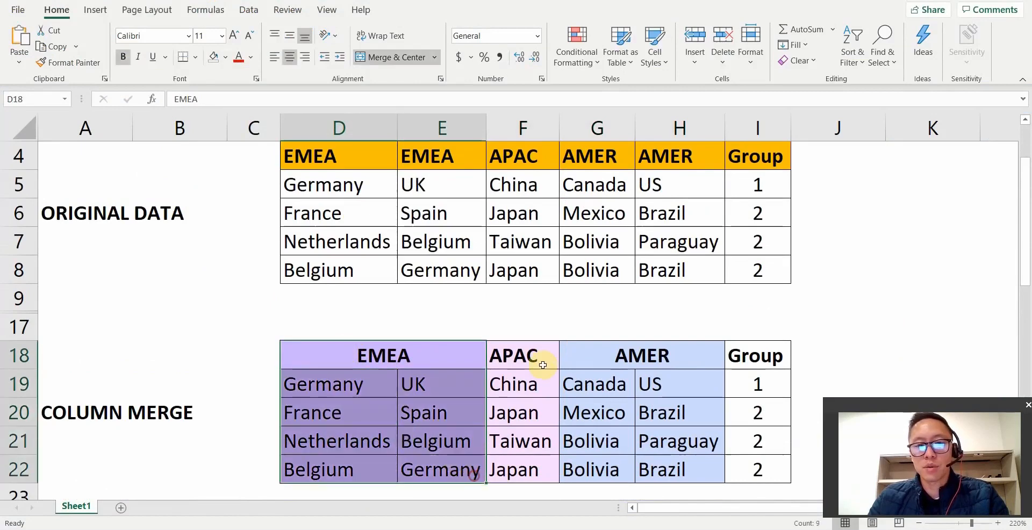
left_click_drag(525, 357, 553, 456)
left_click_drag(595, 360, 665, 482)
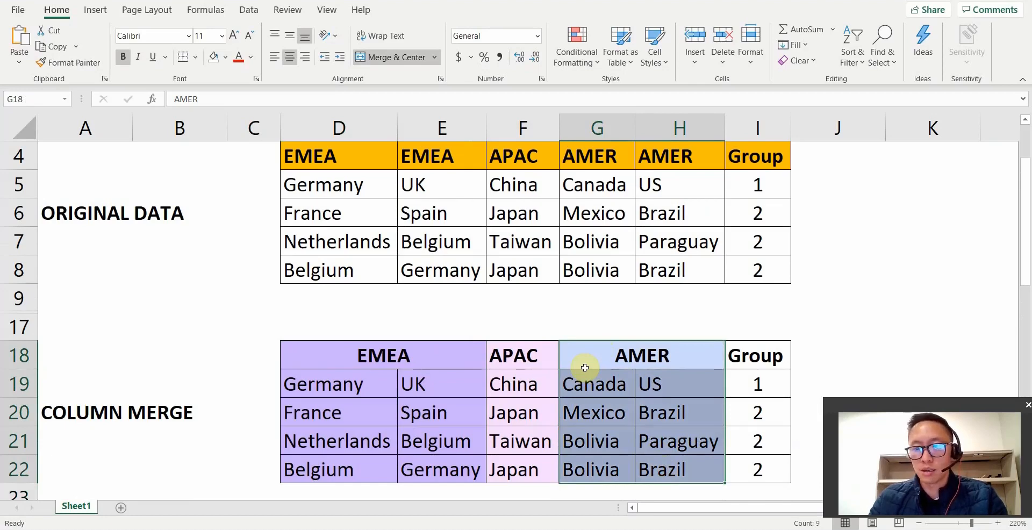
Examine the column merge table's data rows, its merged region headers, and its Group column as separate parts
left_click(546, 391)
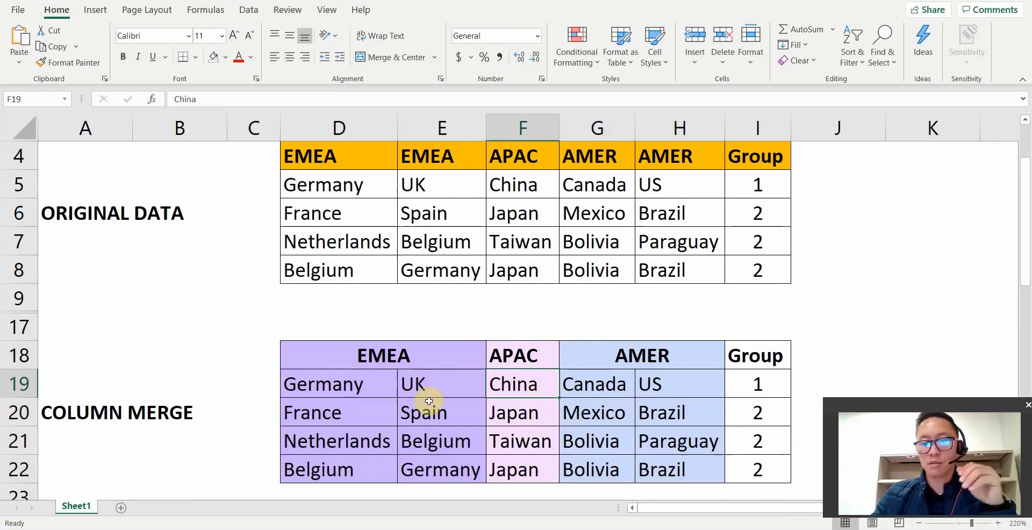
left_click_drag(324, 385, 759, 480)
left_click_drag(347, 356, 661, 344)
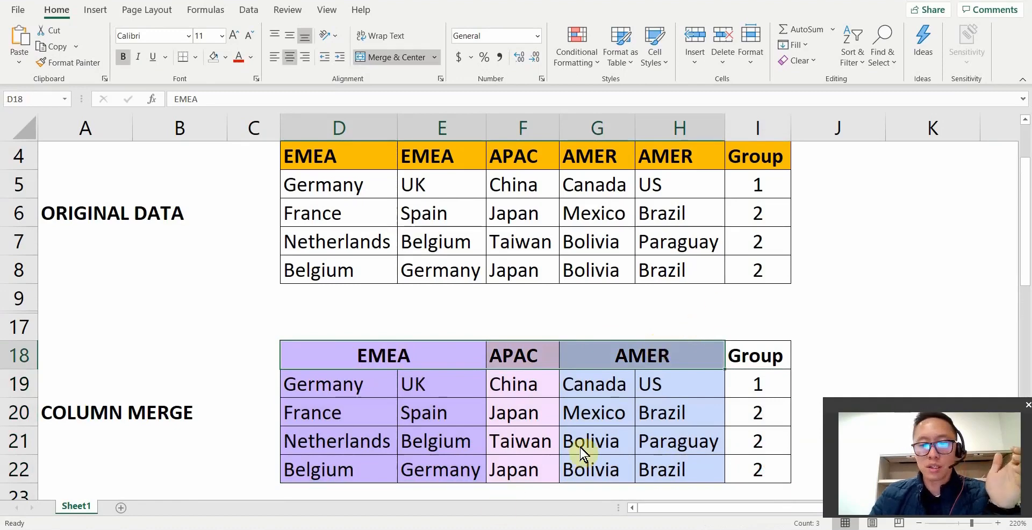
left_click_drag(753, 350, 763, 468)
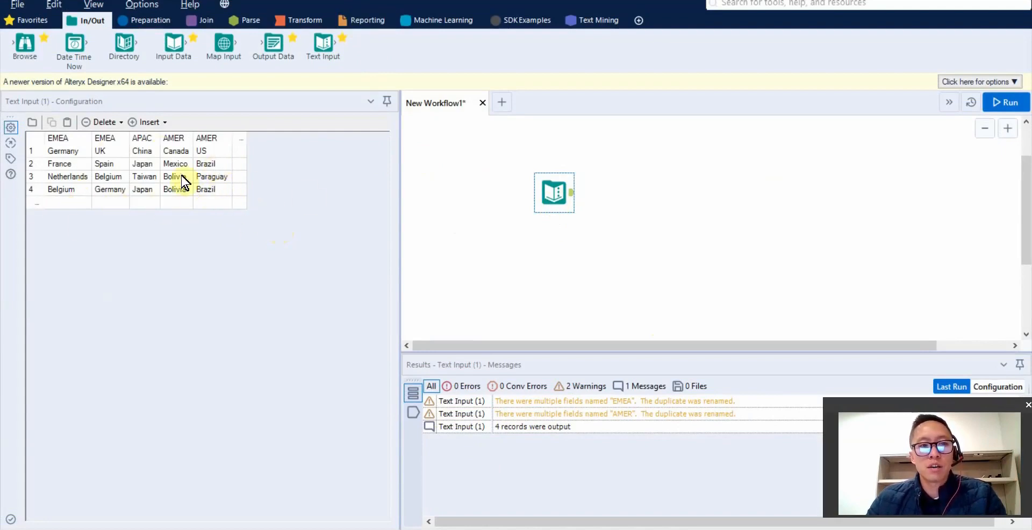
Back in Alteryx Designer, connect a Table tool to the Text Input and turn off its column headings
left_click(365, 23)
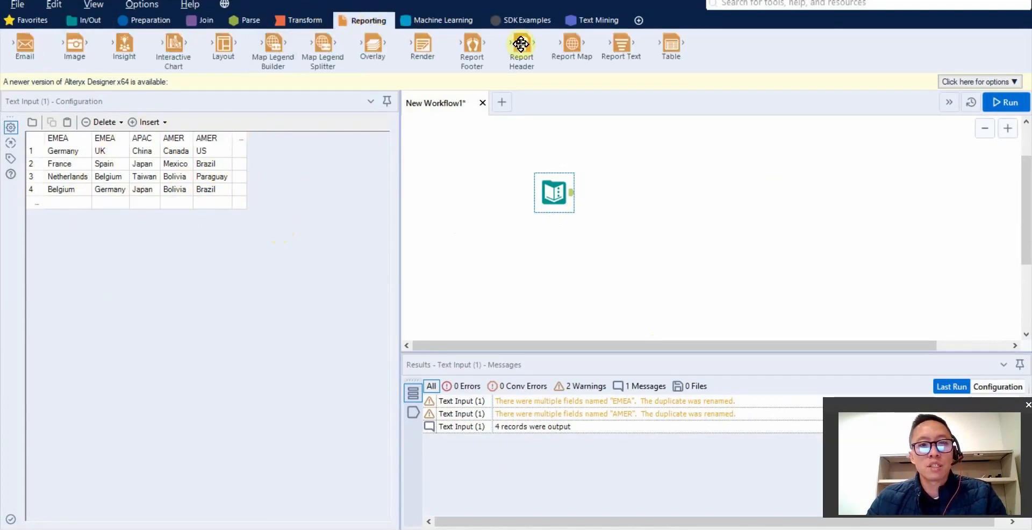
left_click_drag(670, 44, 631, 192)
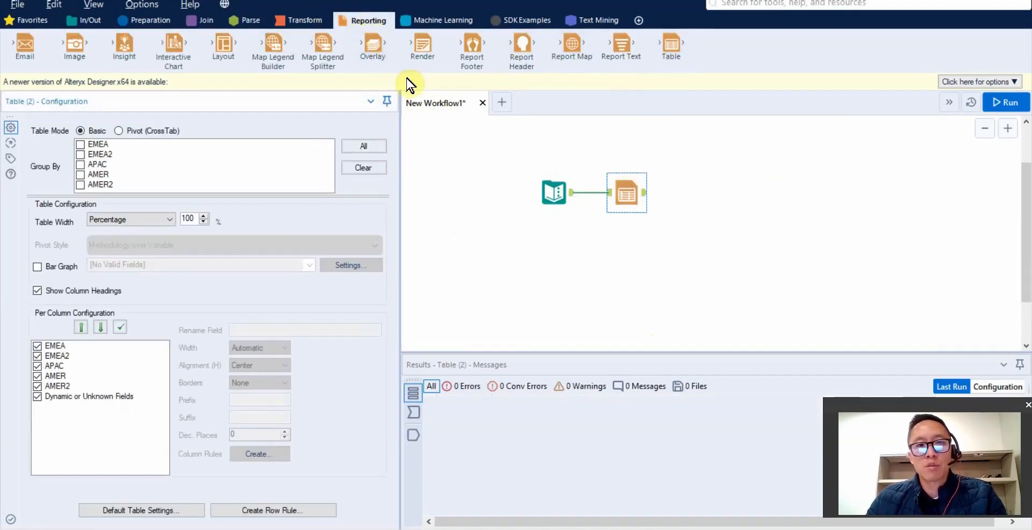
left_click(66, 293)
Add a Browse tool after the Table and run the workflow to preview the headerless table
left_click(632, 196)
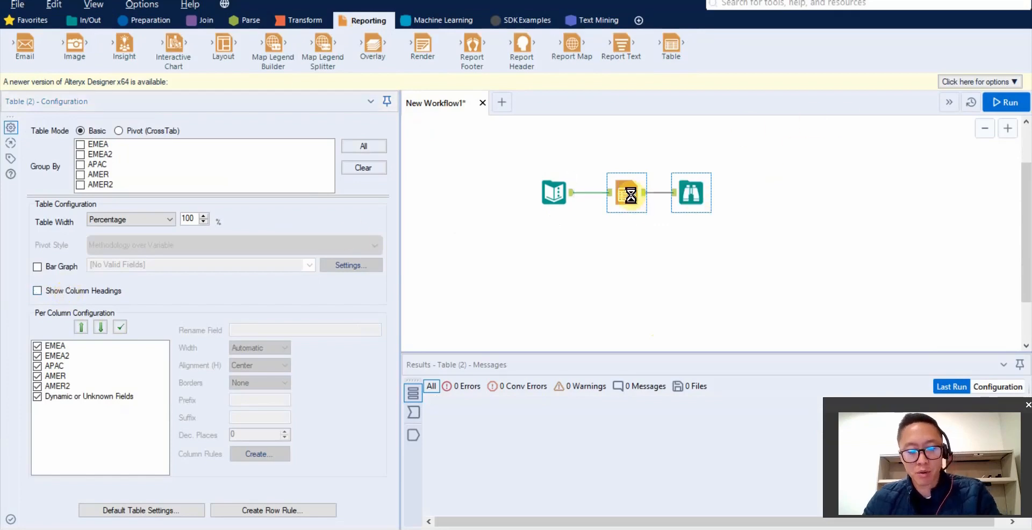
key("ctrl+r")
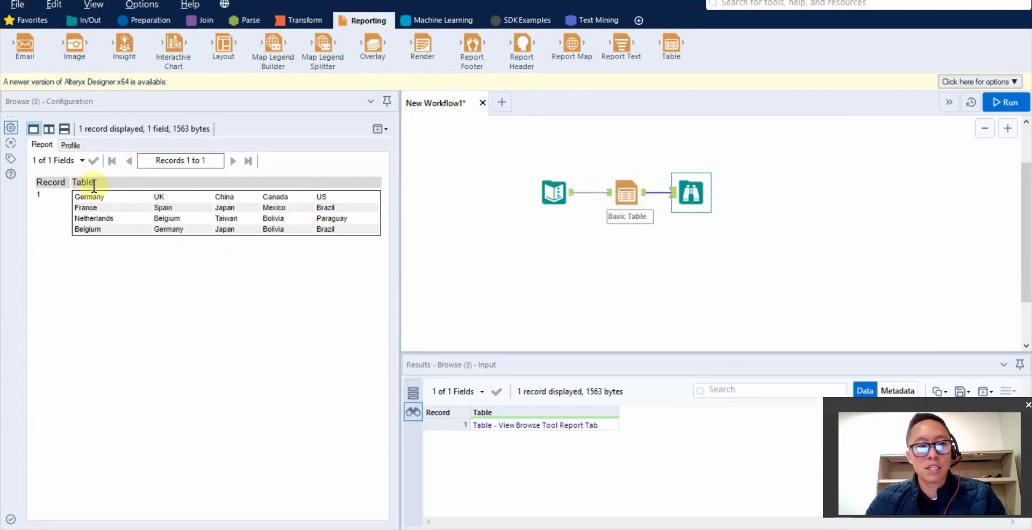
Add a second Text Input below the first with columns EMEA, APAC and AMER, repeating each name as the value in row 1
left_click(86, 20)
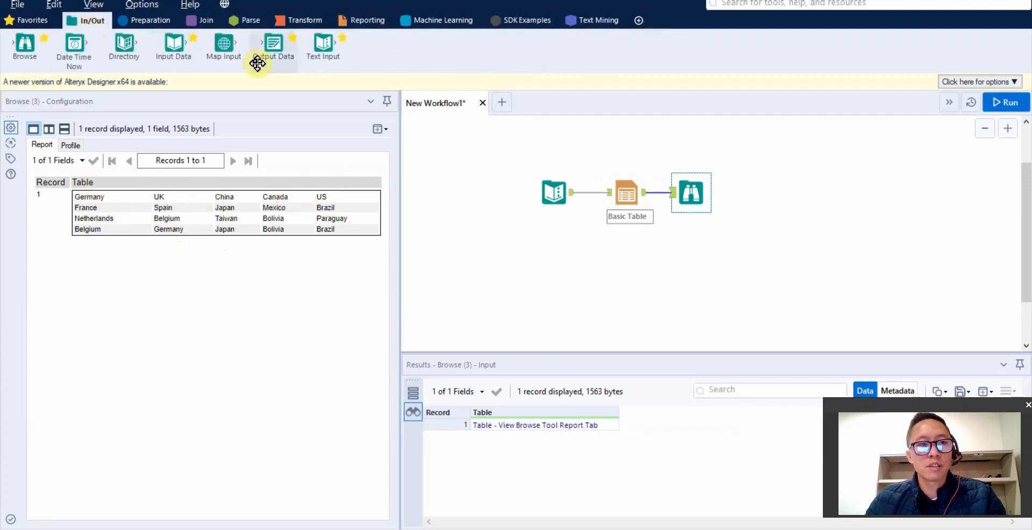
left_click_drag(322, 45, 560, 260)
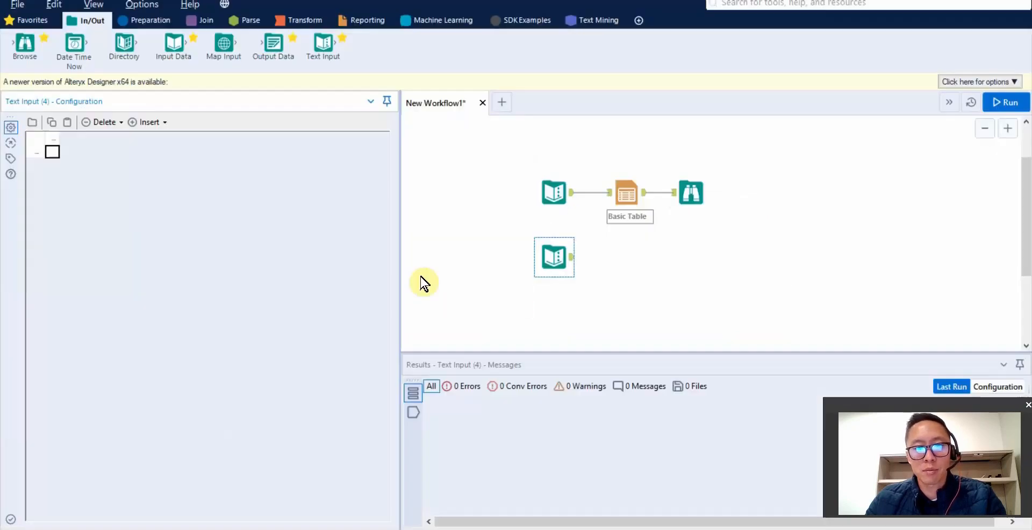
left_click(51, 142)
key("ctrl+v")
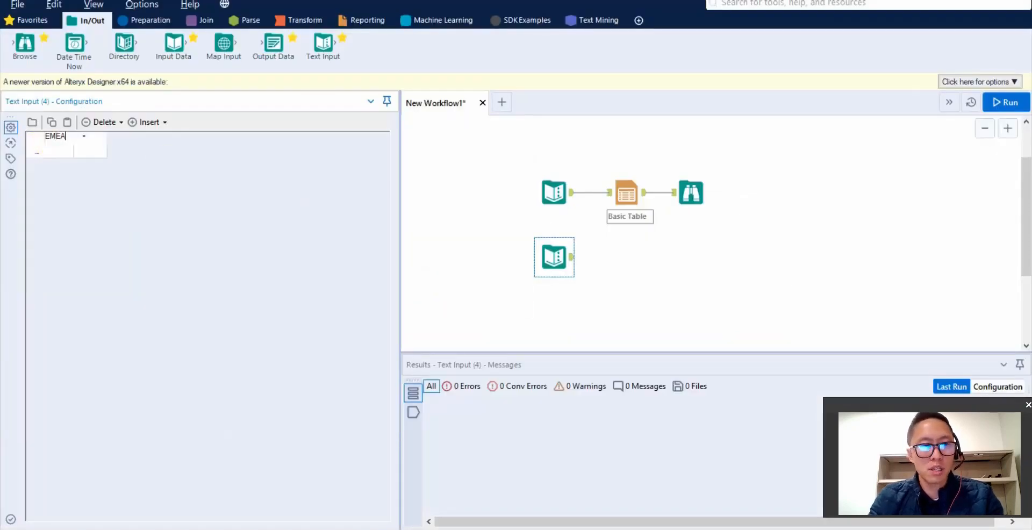
left_click(99, 140)
type("APAC")
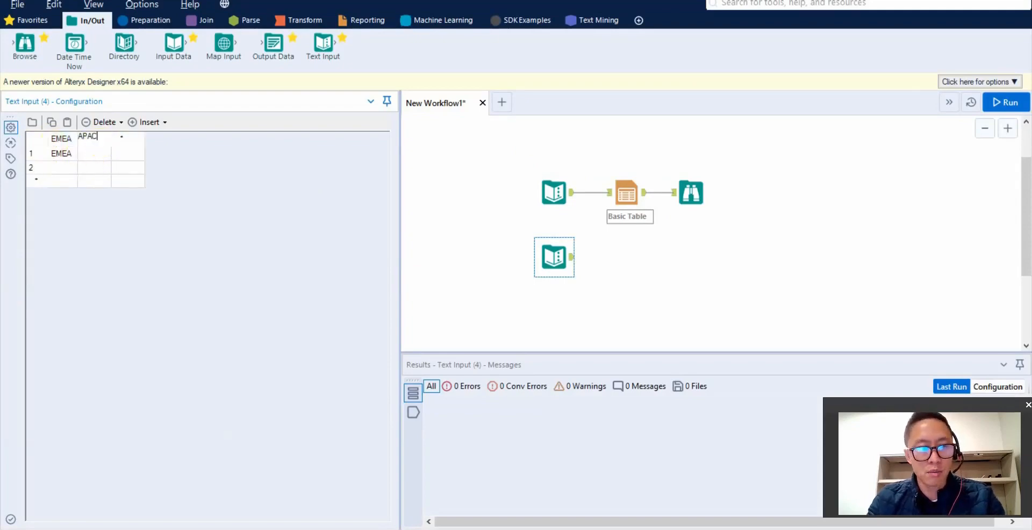
key("Return")
type("APAC")
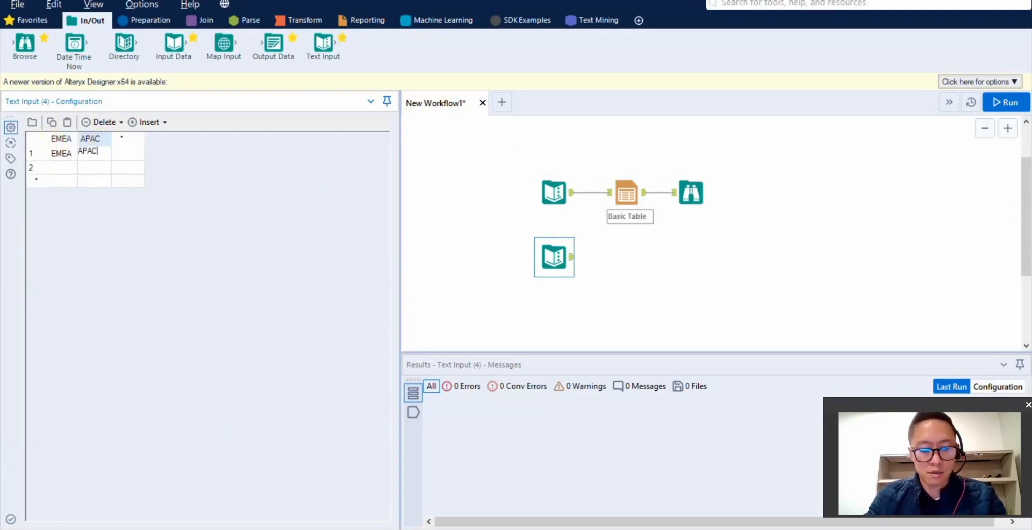
left_click(128, 138)
type("AMER")
key("Return")
type("AME")
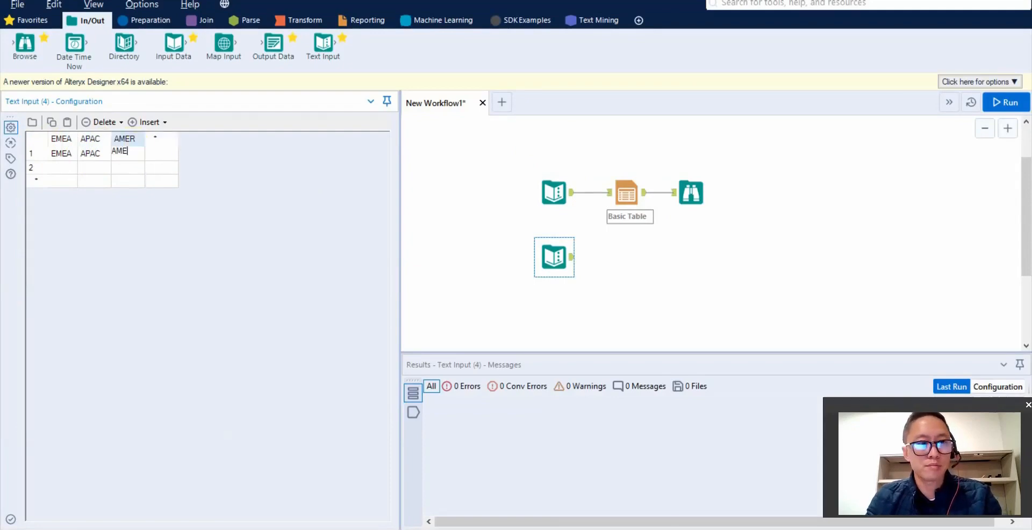
Delete the empty second row from the new Text Input and run the workflow to check its output
left_click(98, 169)
left_click(107, 122)
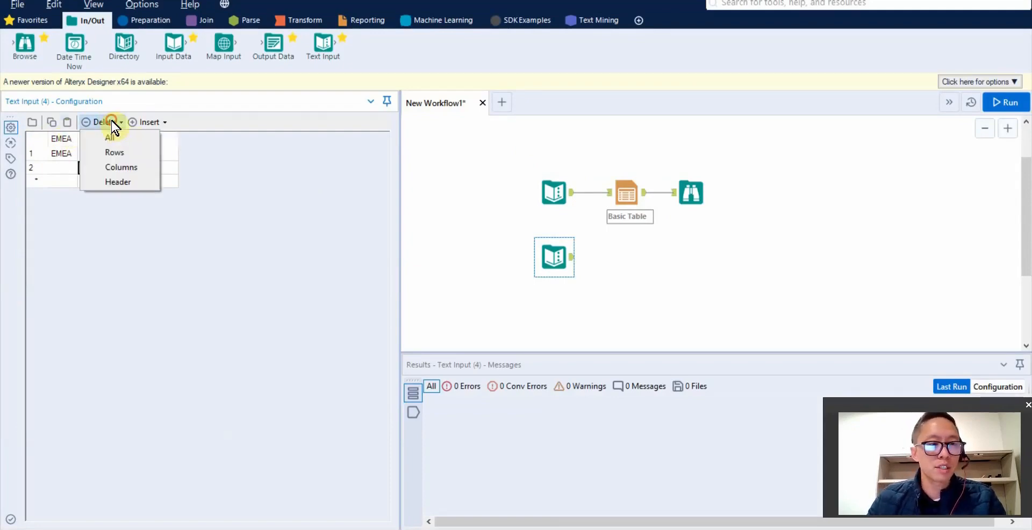
left_click(132, 153)
left_click(495, 185)
key("ctrl+r")
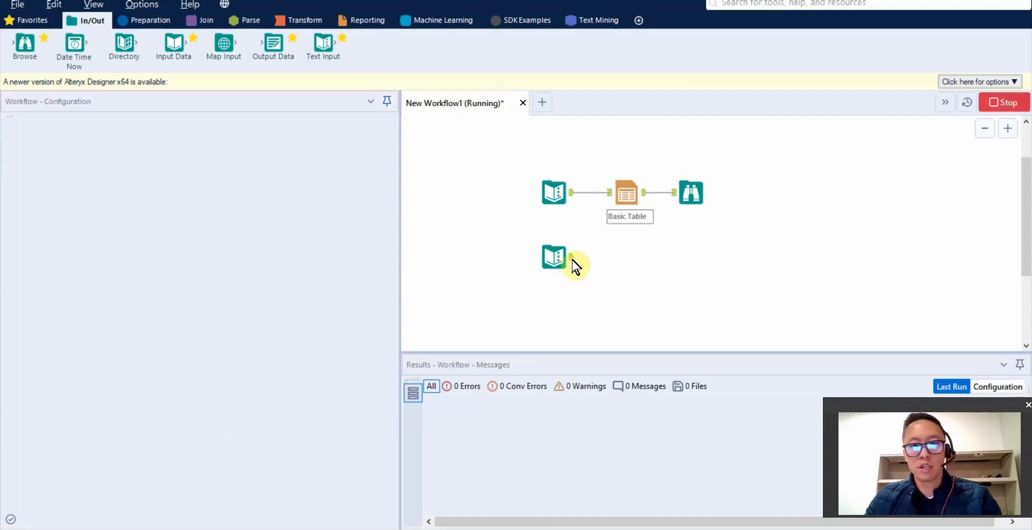
left_click(557, 258)
left_click(563, 268)
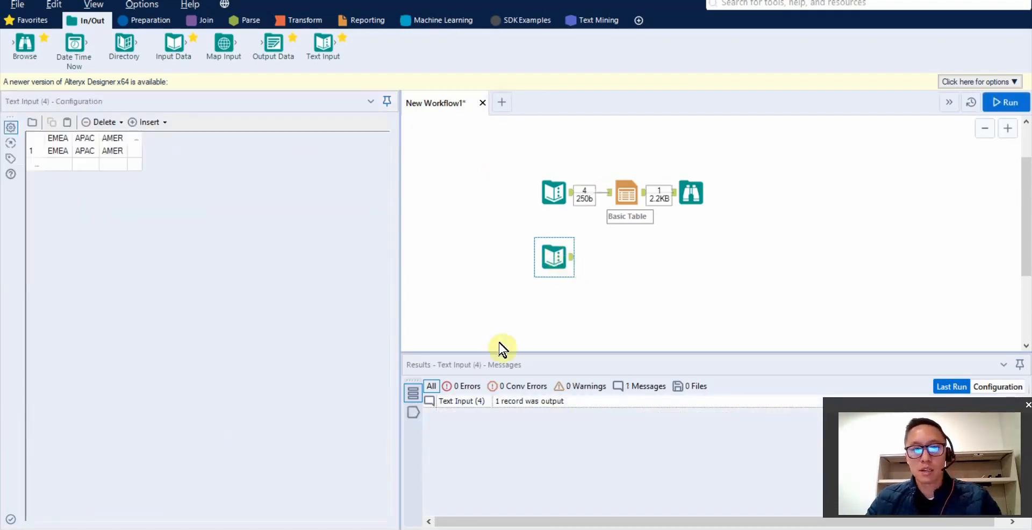
left_click(412, 411)
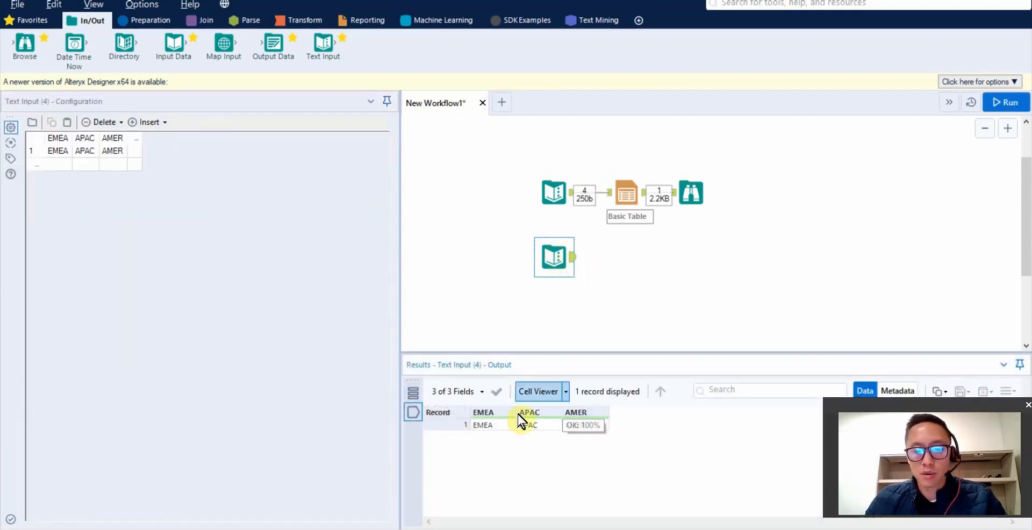
Connect a Table without column headings to the region Text Input, then add a Browse and run the workflow to preview both tables
left_click(362, 20)
left_click_drag(669, 46, 629, 259)
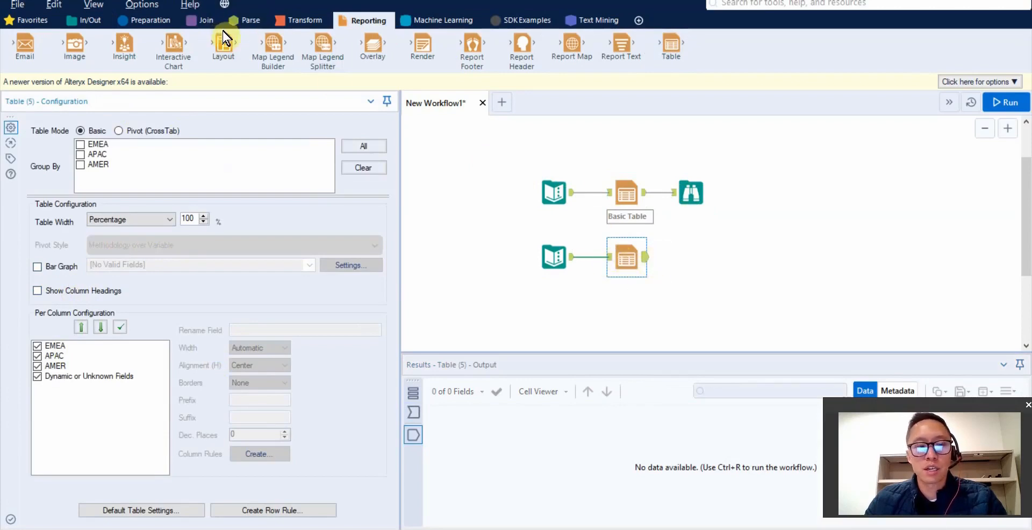
left_click(618, 257)
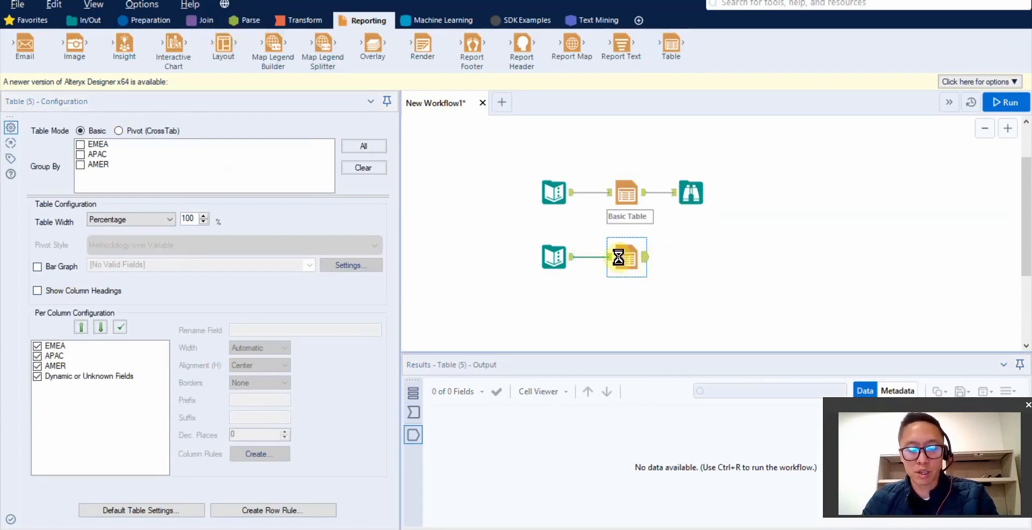
key("ctrl+shift+b")
key("ctrl+r")
left_click(689, 261)
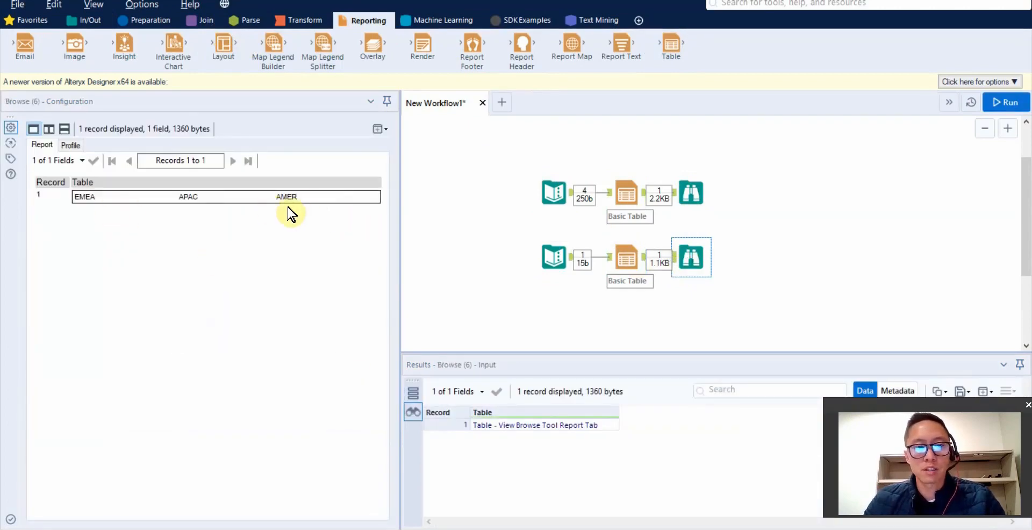
left_click(686, 199)
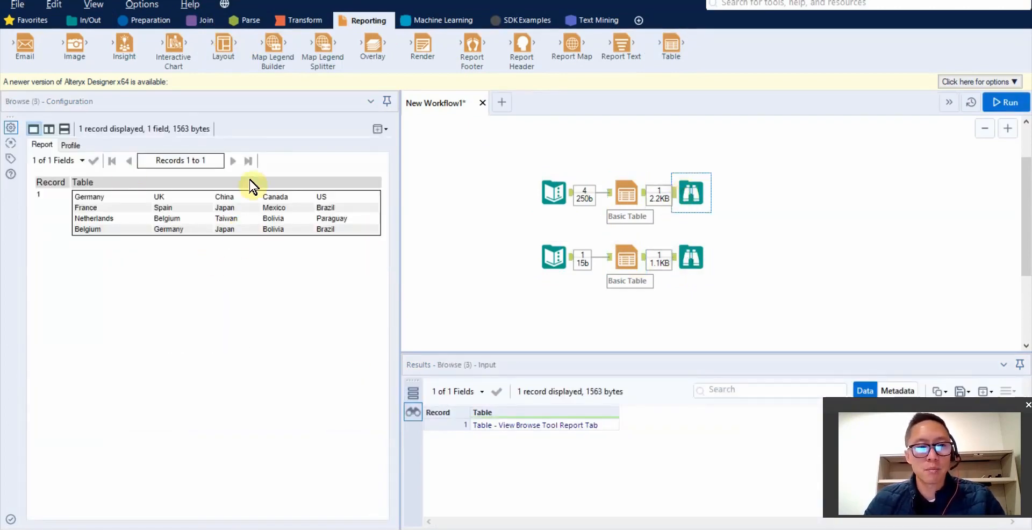
Place a Union tool beyond the two Table branches, midway between them
left_click(203, 22)
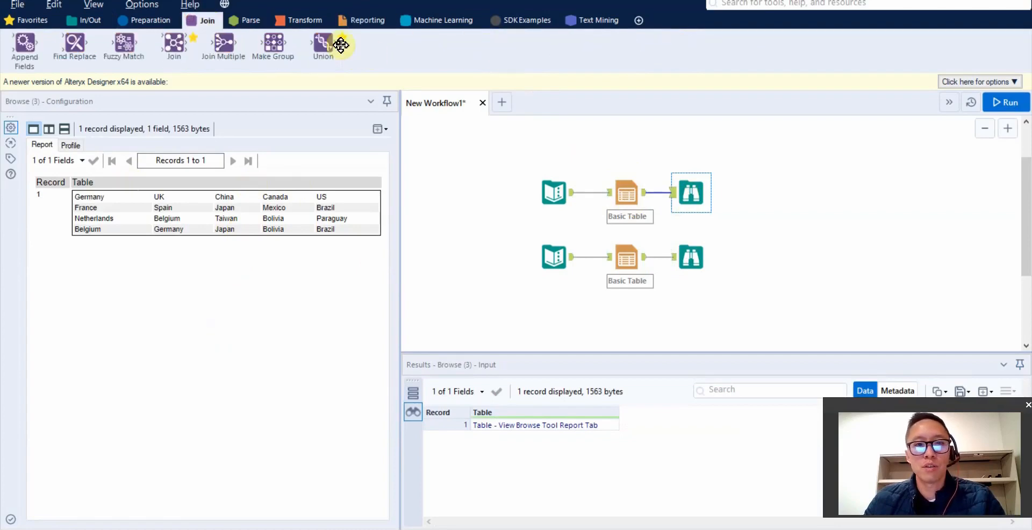
left_click_drag(340, 45, 774, 226)
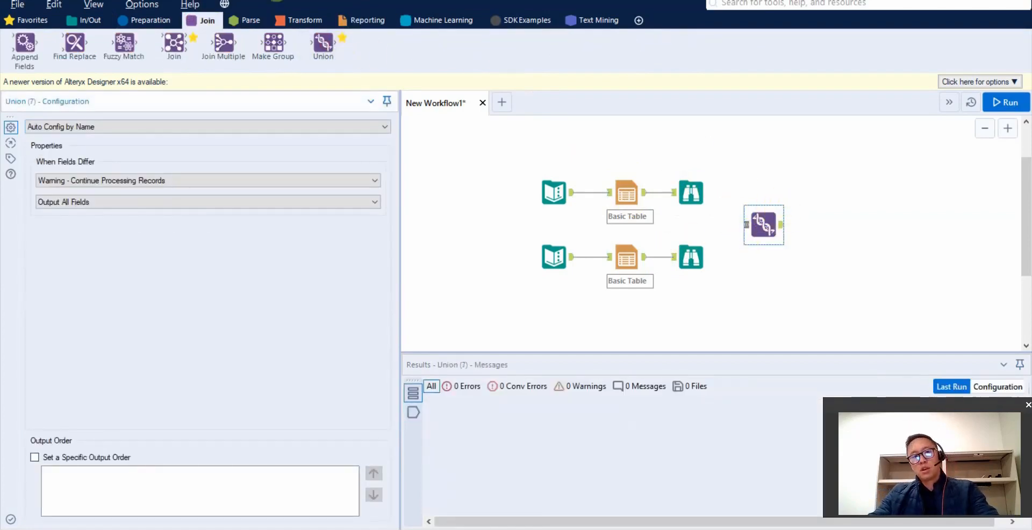
left_click(367, 20)
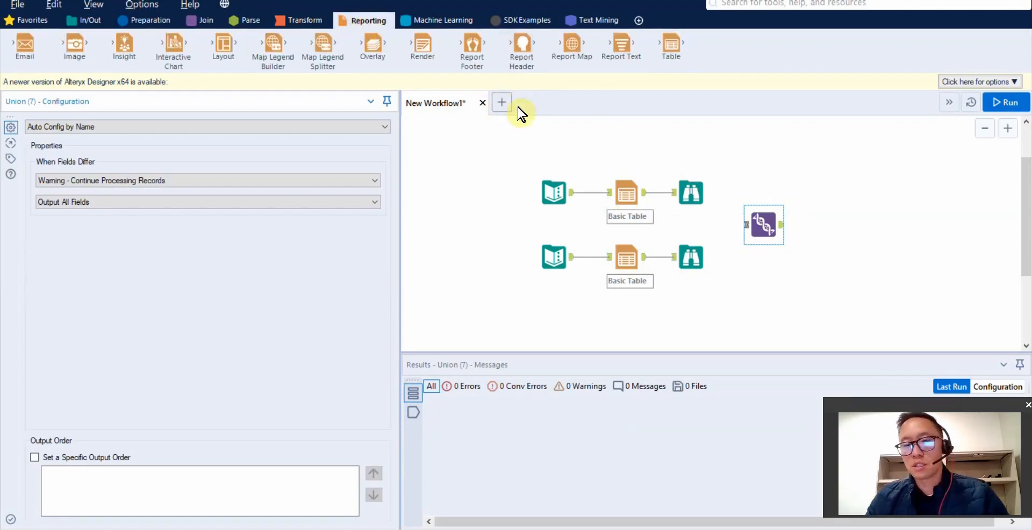
left_click(762, 227)
left_click_drag(763, 227, 767, 223)
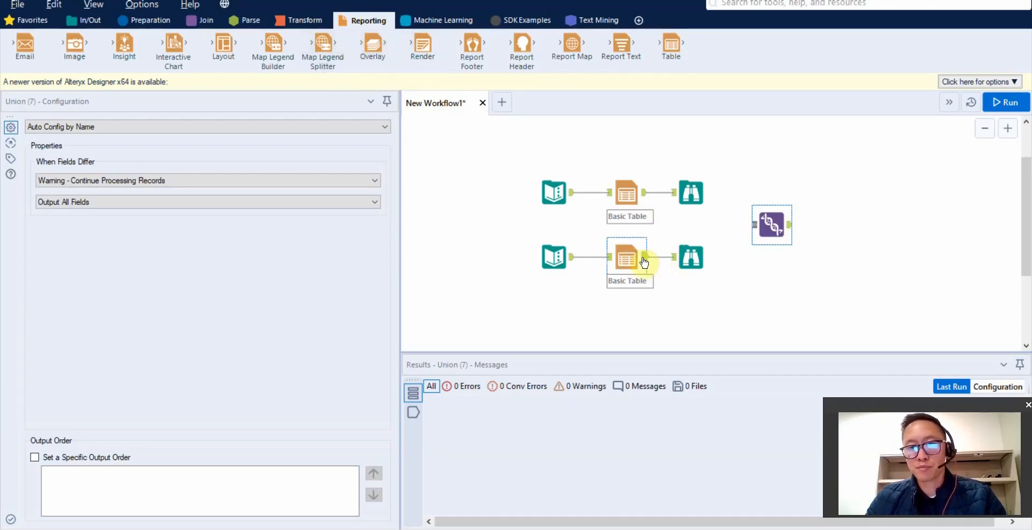
Delete the Browse tools from both Table branches
left_click(691, 258)
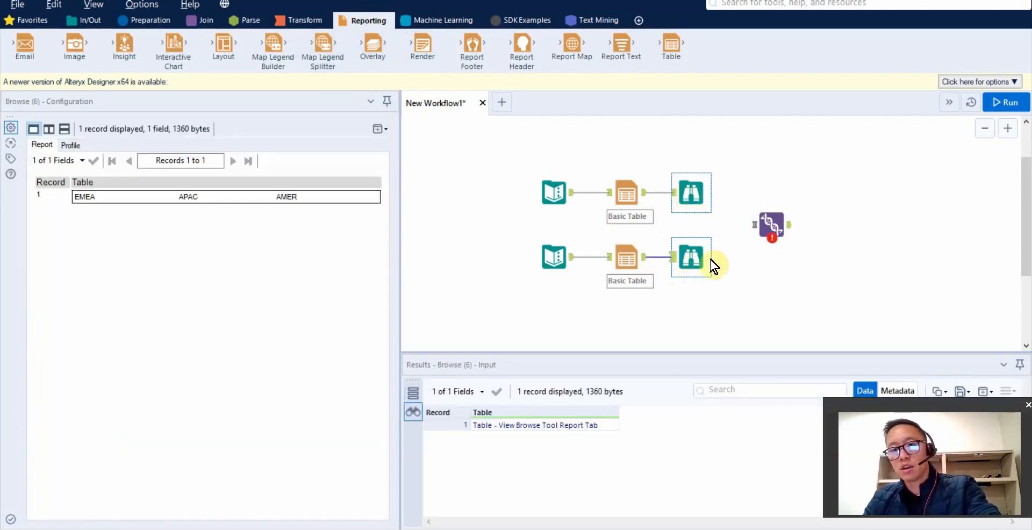
left_click(695, 201)
key("Delete")
left_click(693, 198)
key("Delete")
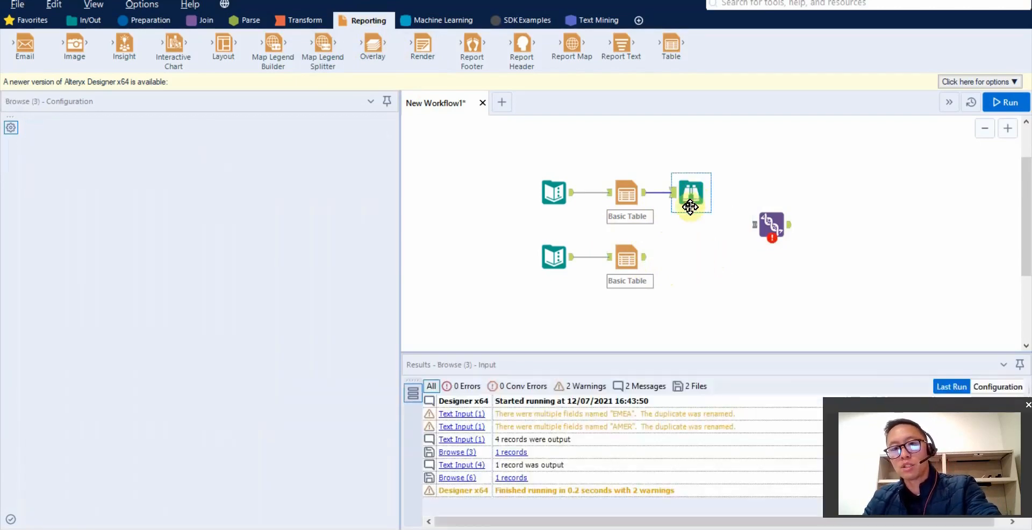
Connect the header Table as #1 and the data Table as #2 to the Union, and enable a specific output order
left_click_drag(644, 257, 754, 224)
left_click_drag(643, 192, 754, 225)
left_click(771, 226)
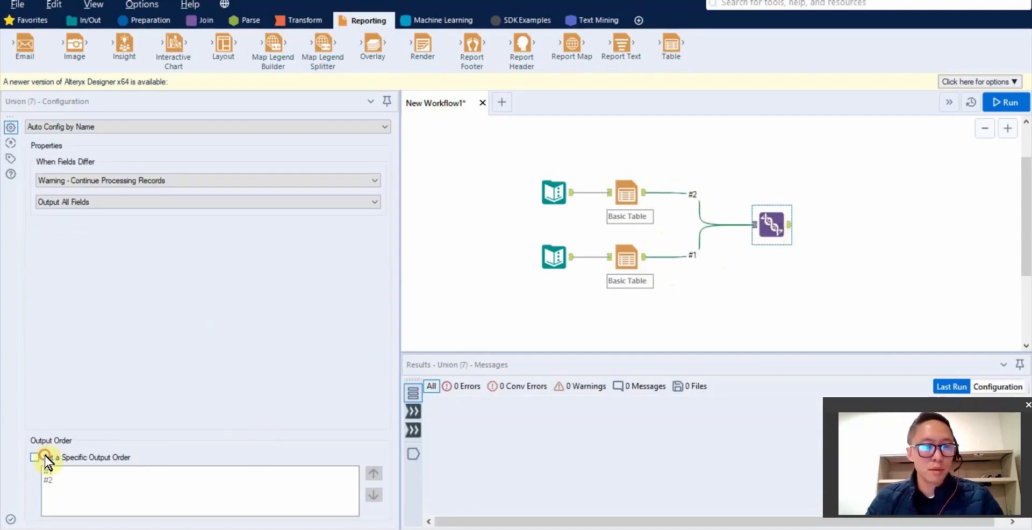
left_click(45, 458)
Add a Browse after the Union and run the workflow to preview the stacked tables
left_click(775, 226)
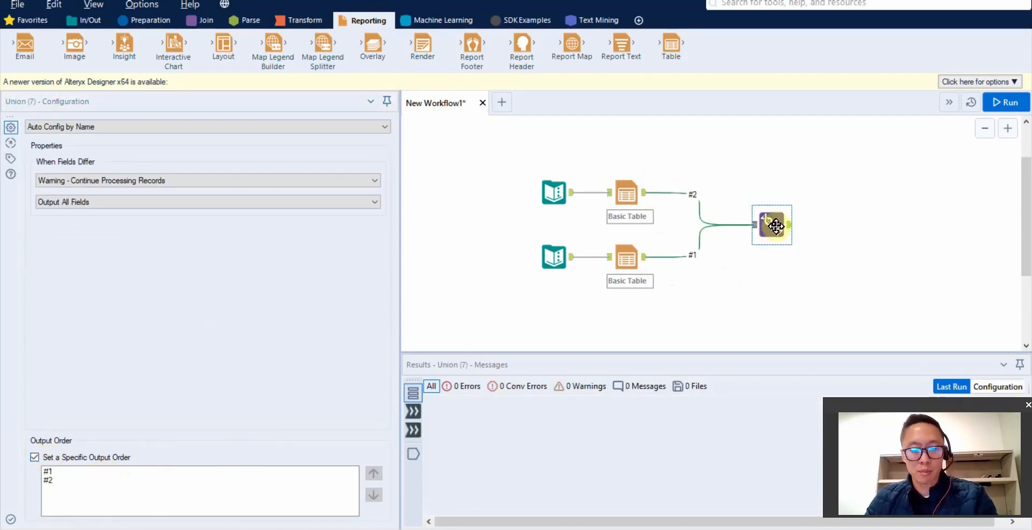
key("ctrl+shift+b")
key("ctrl+r")
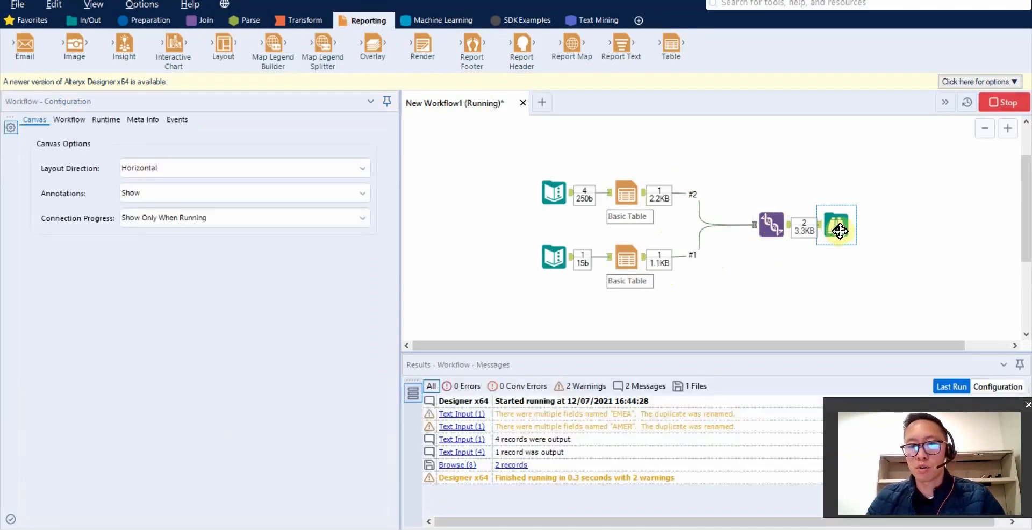
left_click(840, 231)
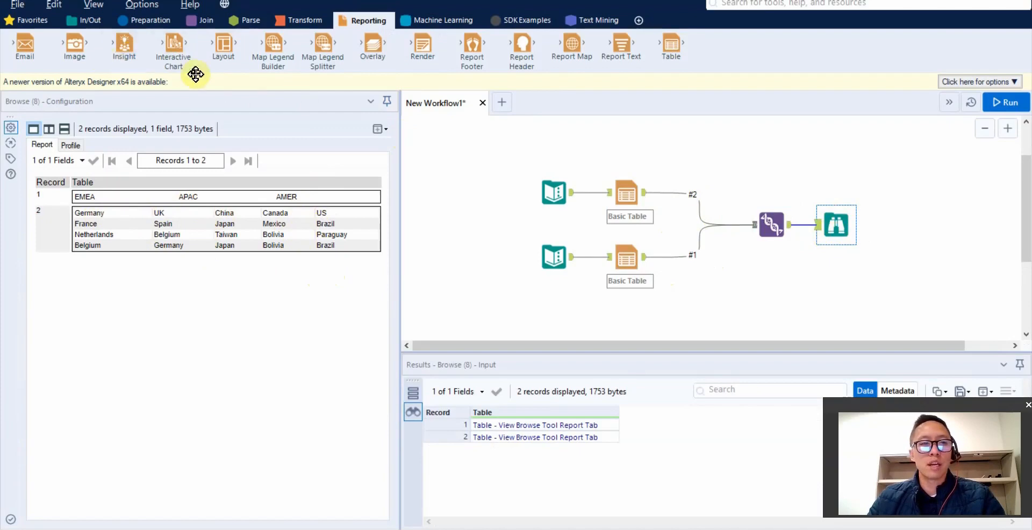
Insert a Layout before the Browse, with mode Each Group Of Records and orientation Vertical Merge Contents to Line up Table Columns
left_click_drag(224, 46, 817, 225)
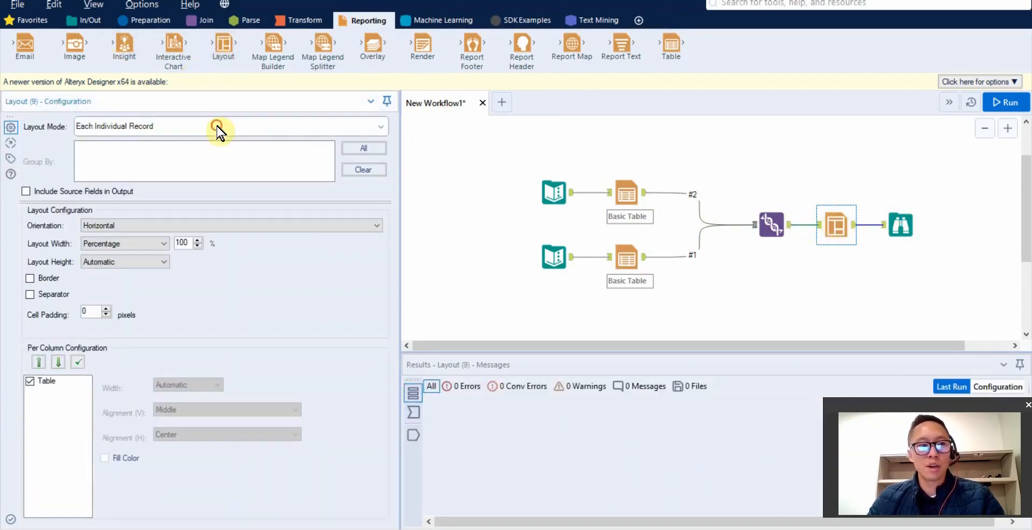
left_click(218, 128)
left_click(190, 155)
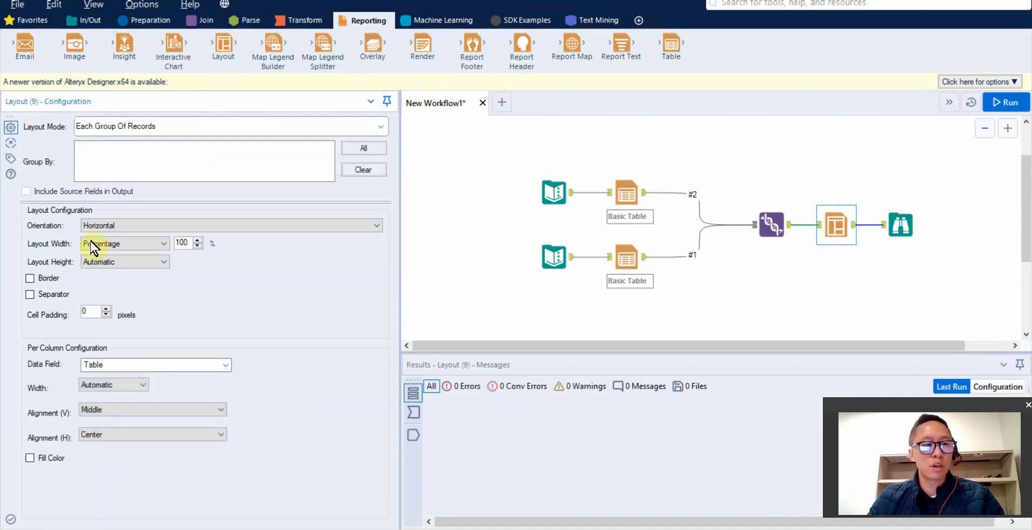
left_click(111, 225)
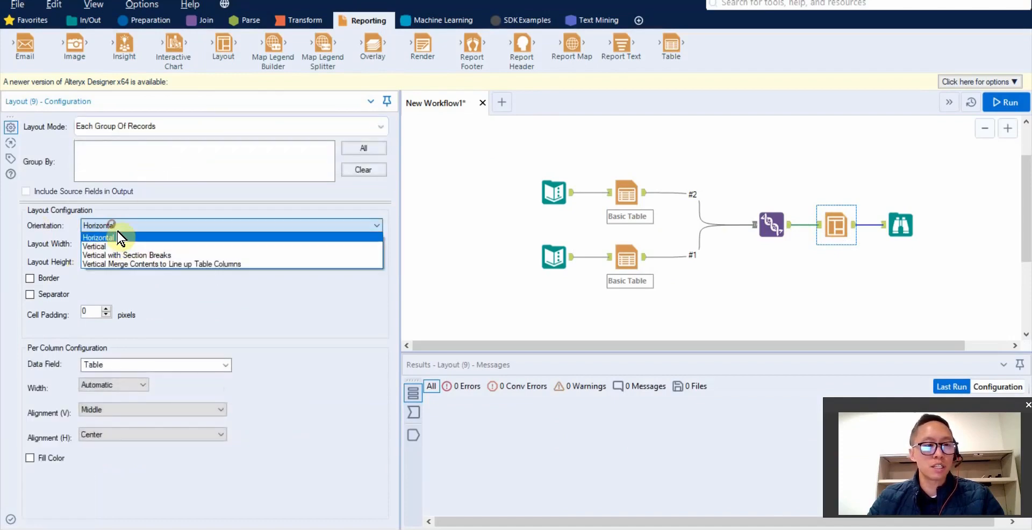
left_click(154, 264)
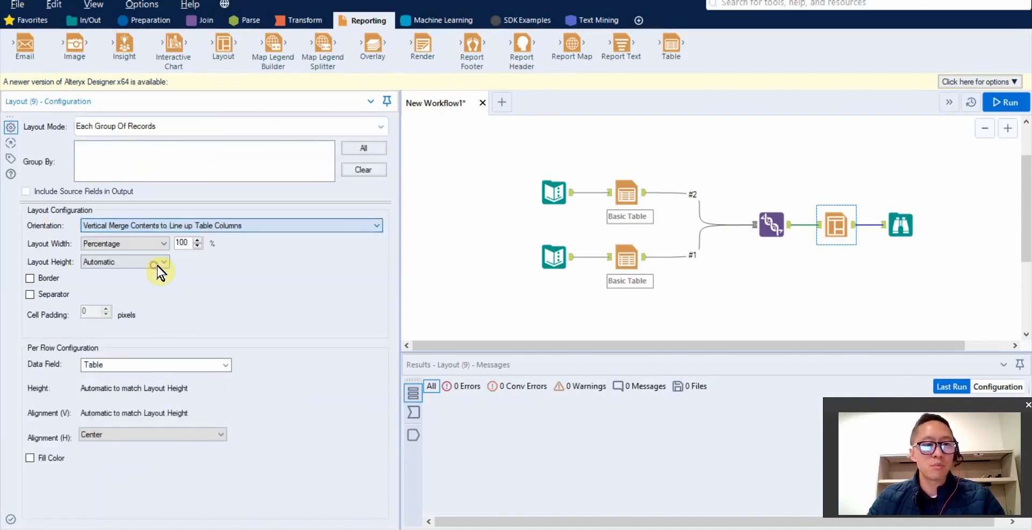
Run the workflow and examine the merged table preview together with the Layout and Union settings
left_click(897, 228)
key("ctrl+r")
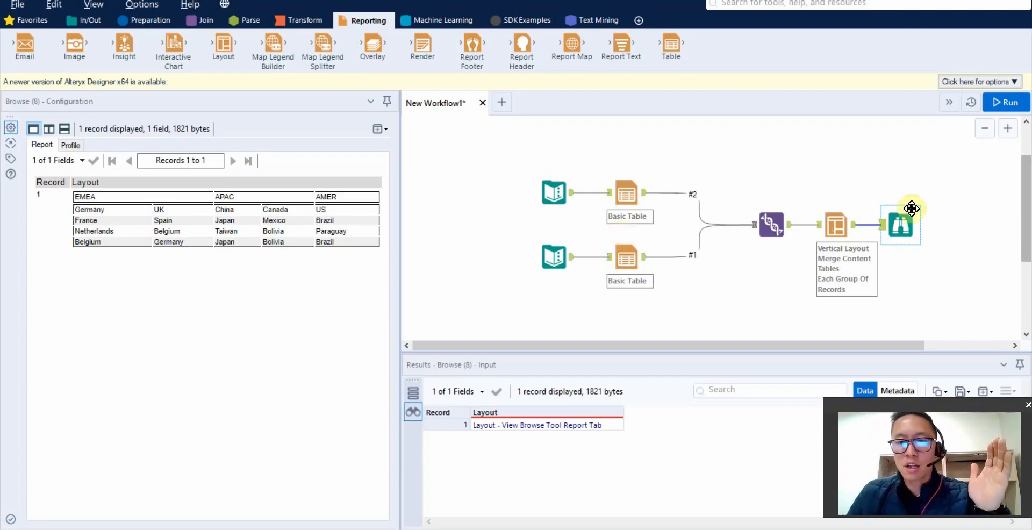
left_click(834, 224)
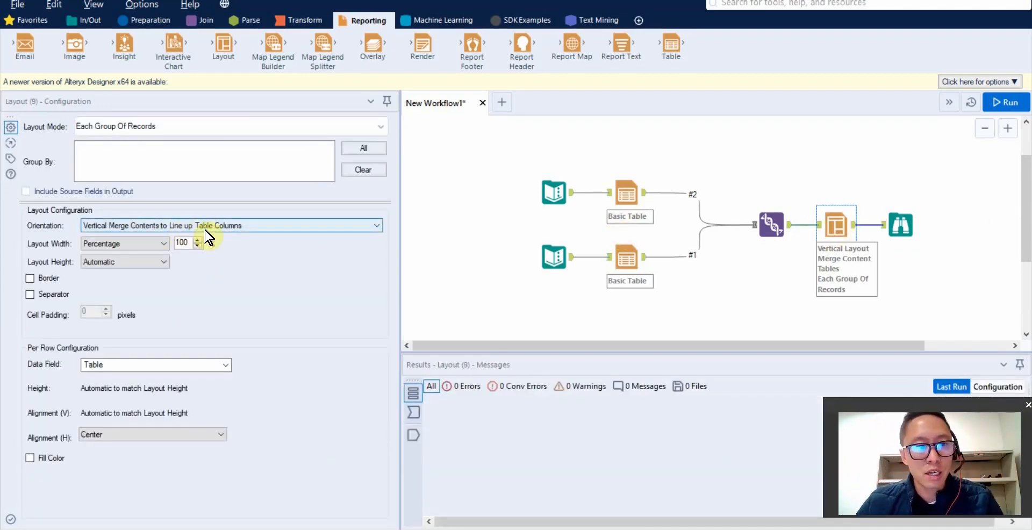
left_click(778, 224)
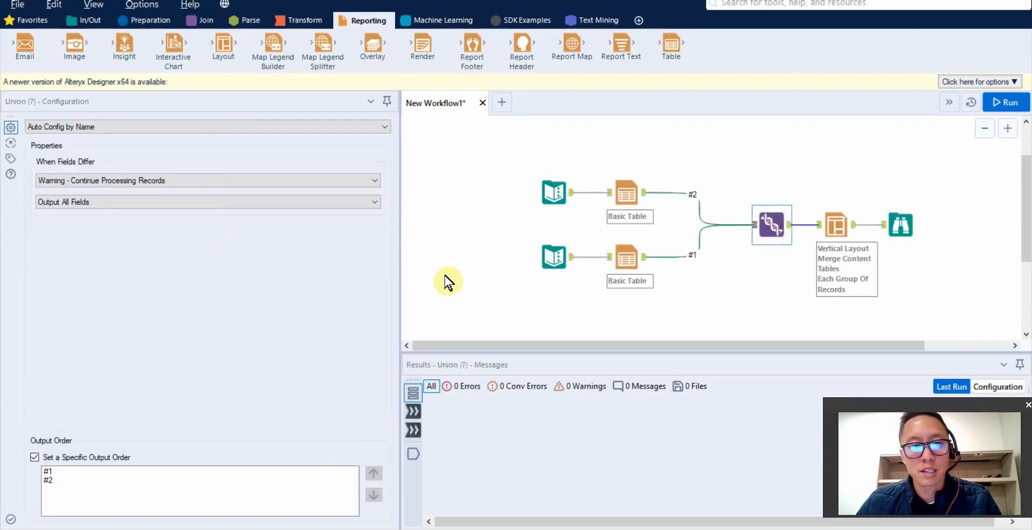
left_click(900, 225)
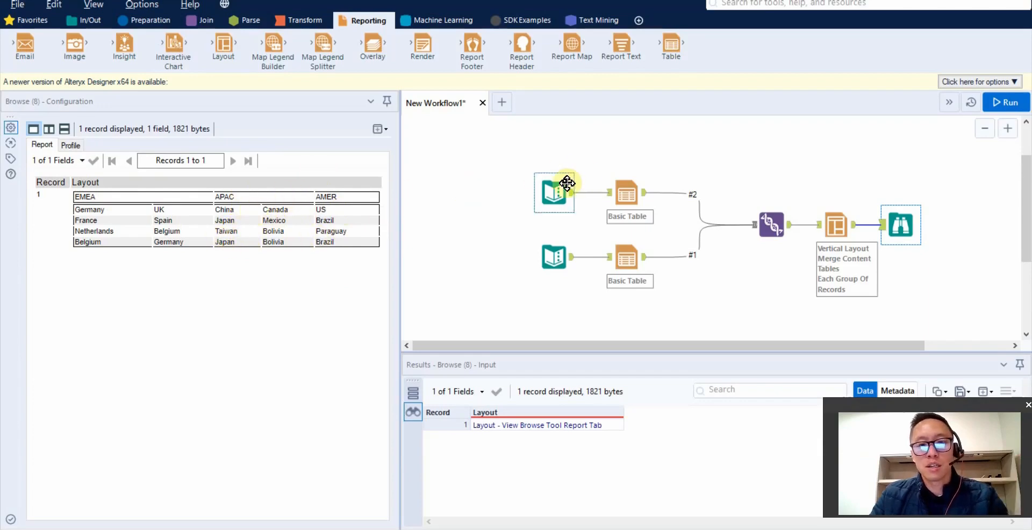
Insert a Select between the data Text Input and its Table, and move the APAC field below AMER2
left_click(150, 24)
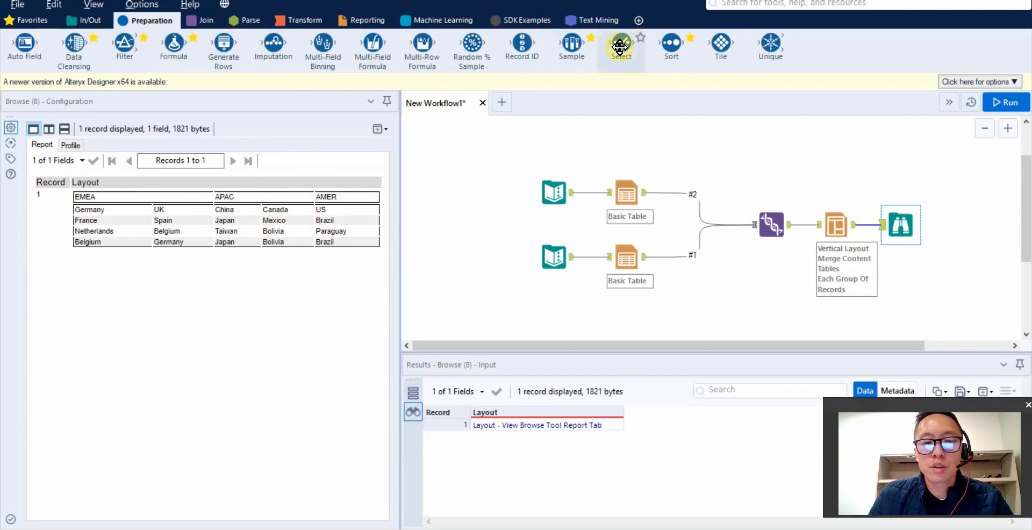
left_click_drag(619, 47, 618, 192)
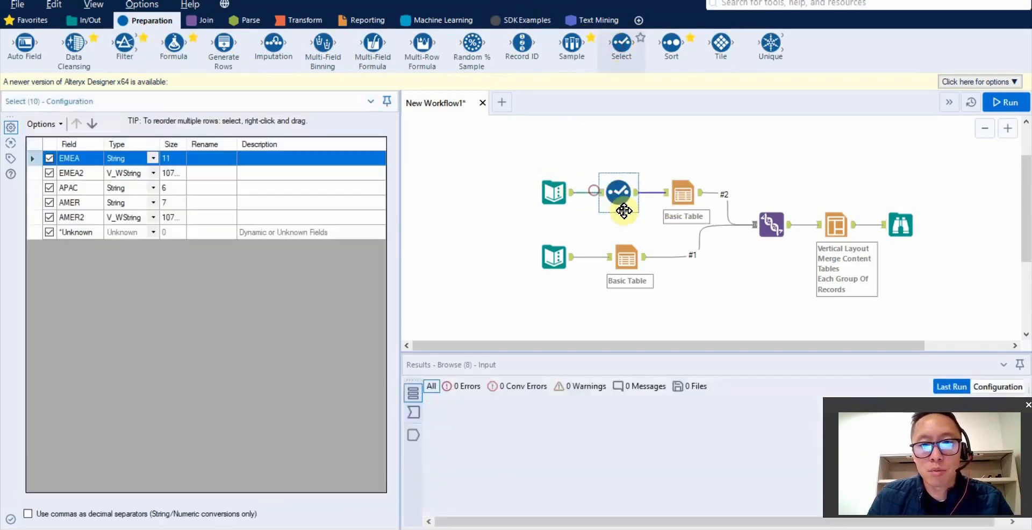
left_click(31, 188)
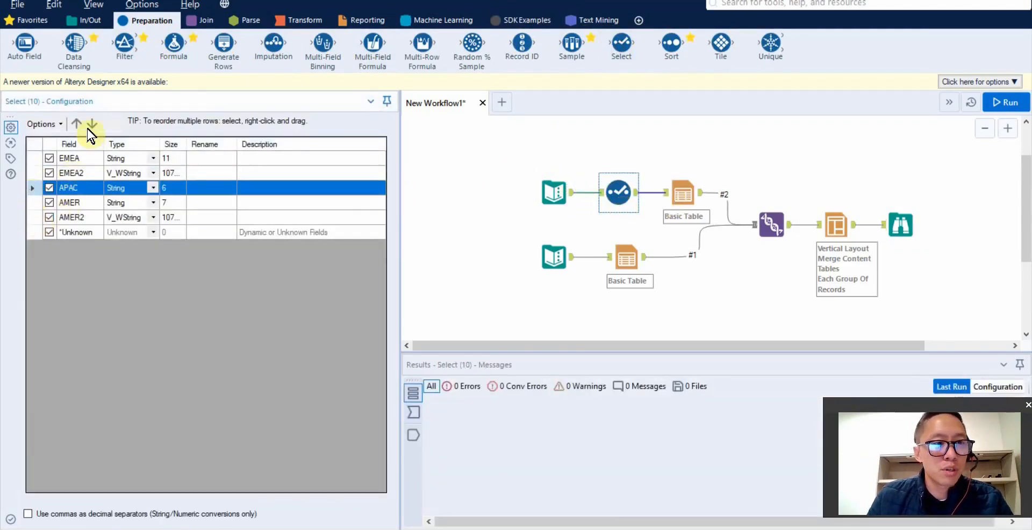
left_click(95, 125)
left_click(95, 125)
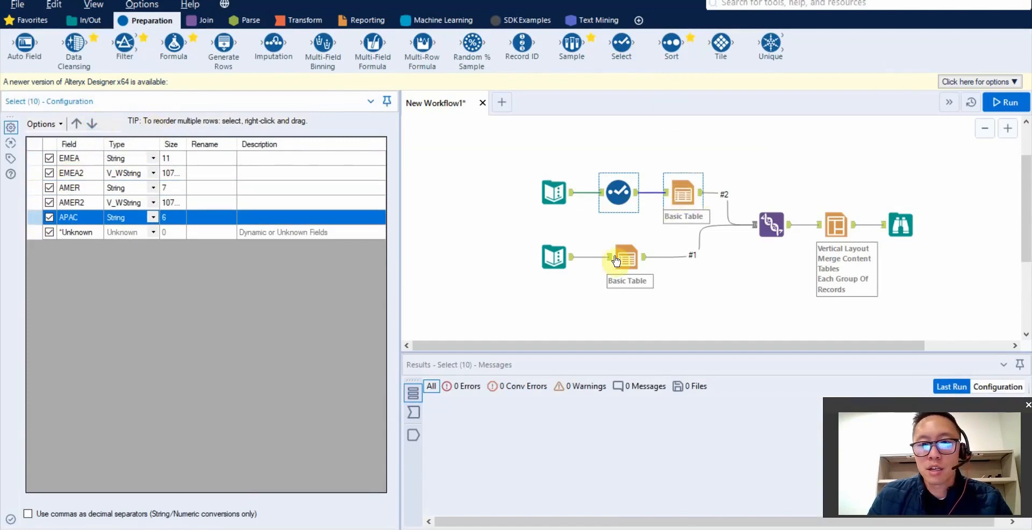
In the header Text Input, delete the APAC column and re-enter it after AMER with APAC as both its heading and value
left_click(555, 258)
left_click(88, 139)
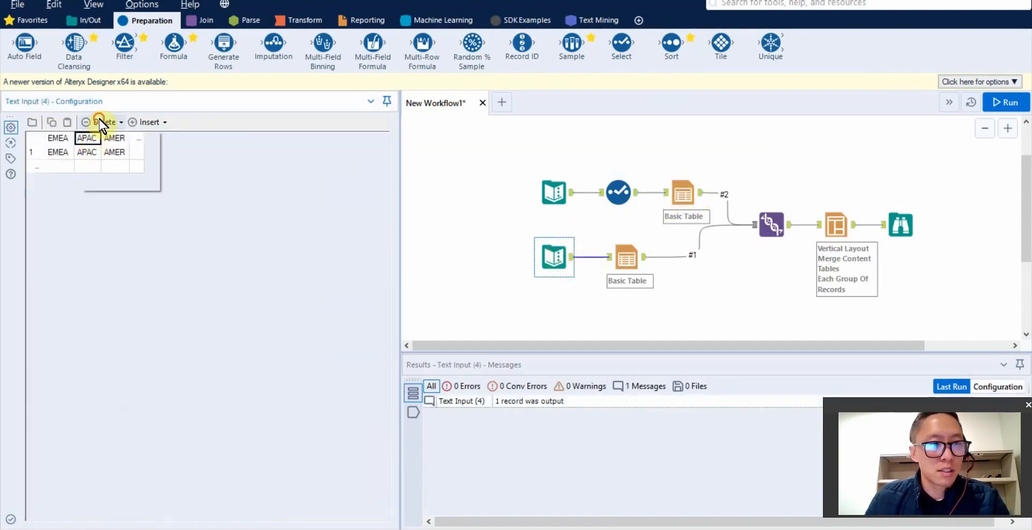
left_click(102, 122)
left_click(126, 169)
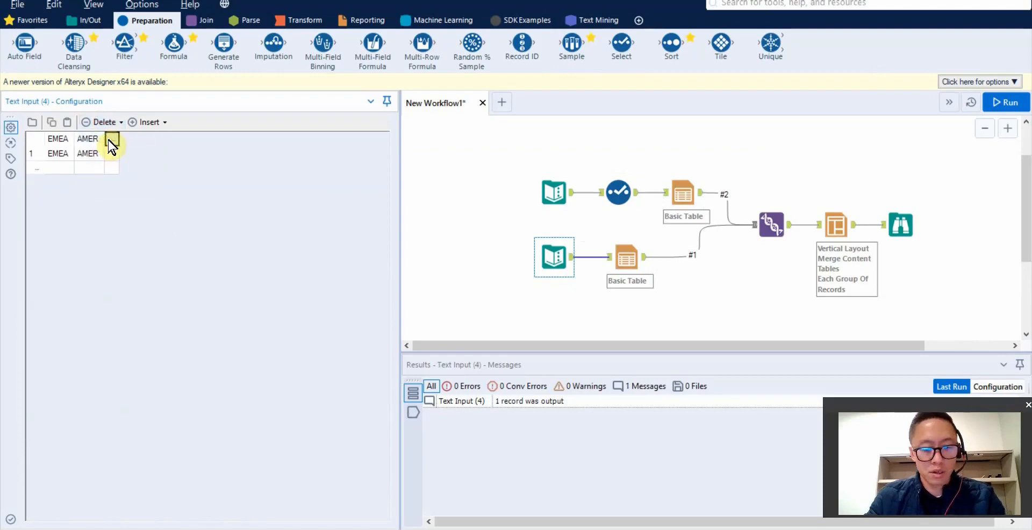
type("APAC")
key("Return")
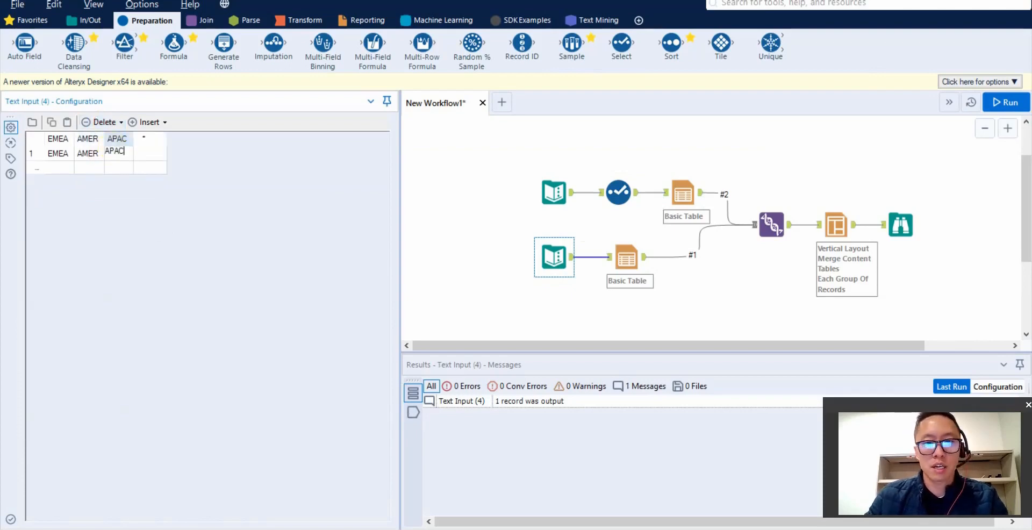
Run the workflow and check the column order of the merged table in the Browse report
left_click(484, 214)
key("ctrl+r")
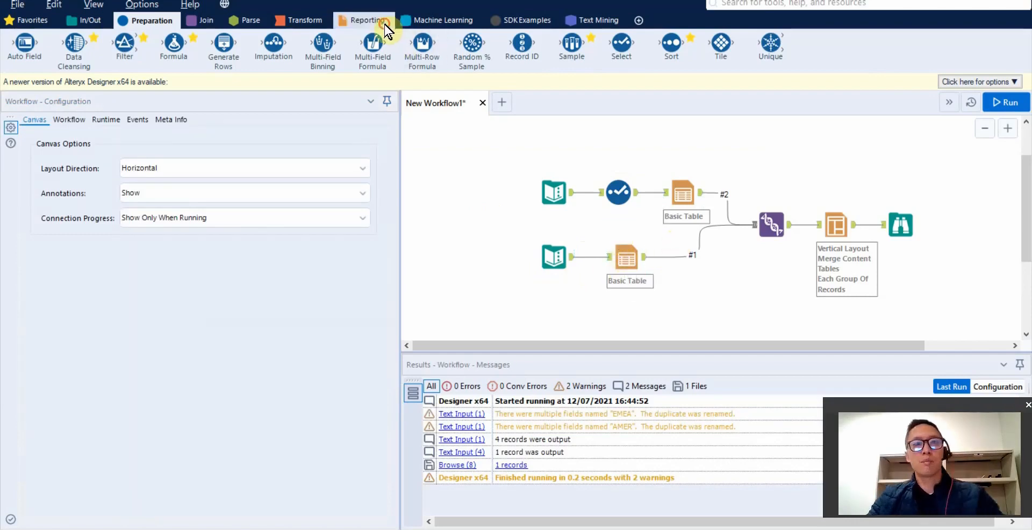
left_click(368, 21)
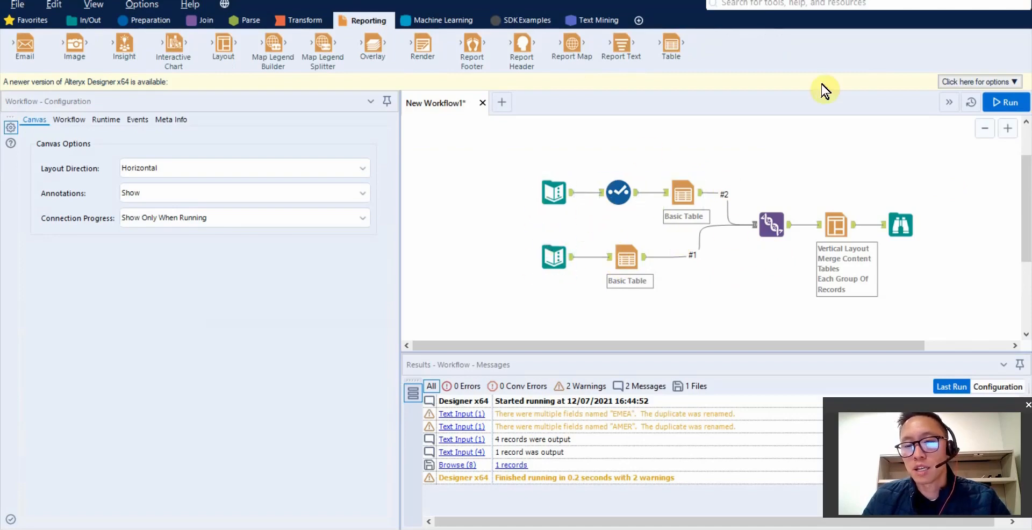
left_click(1005, 102)
left_click(896, 223)
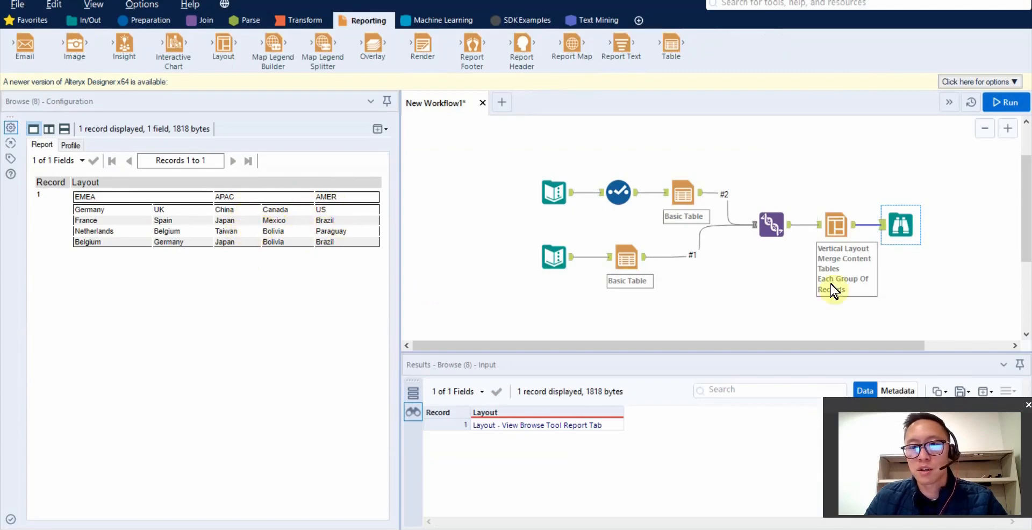
Disconnect both Tables from the Union, run the workflow, and open each Table's configuration to refresh its field order
left_click_drag(729, 173, 741, 288)
key("Delete")
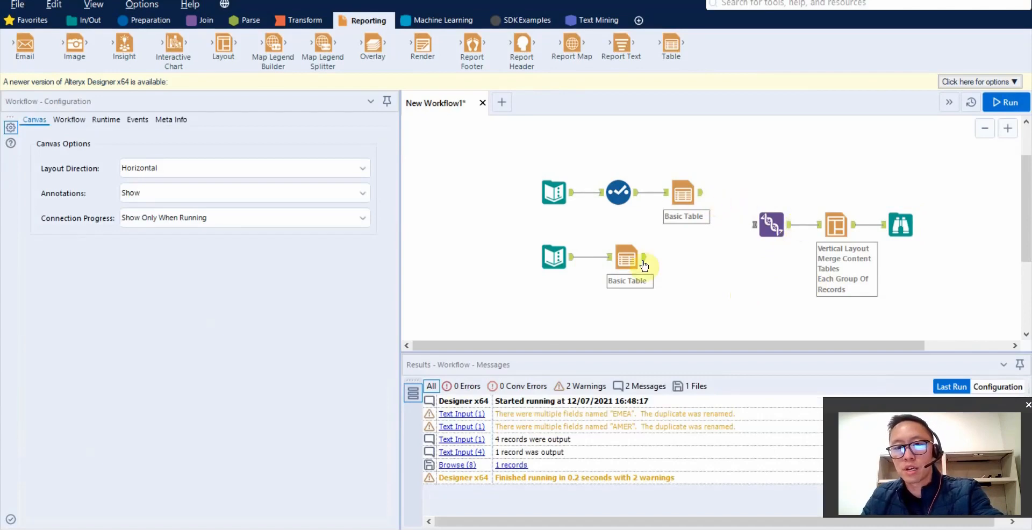
left_click(618, 192)
key("ctrl+r")
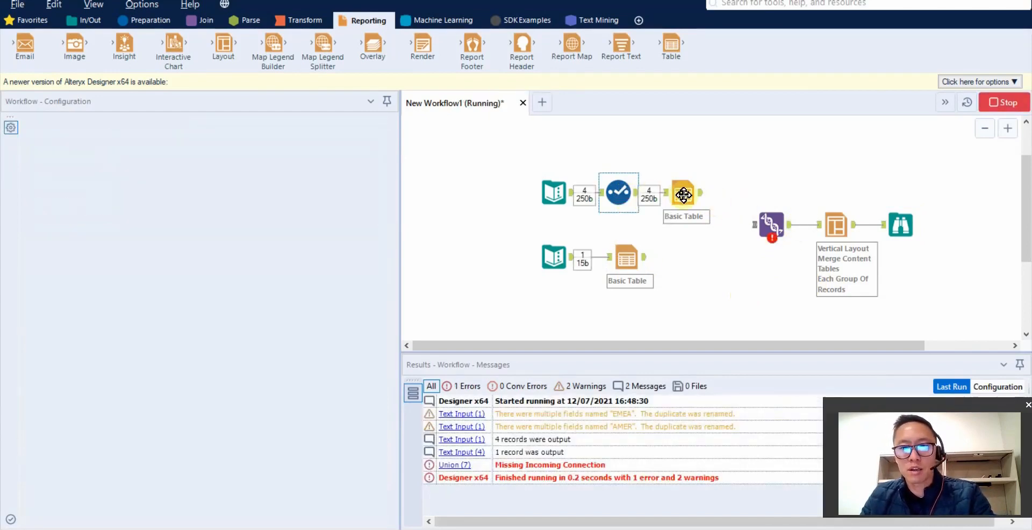
left_click(683, 194)
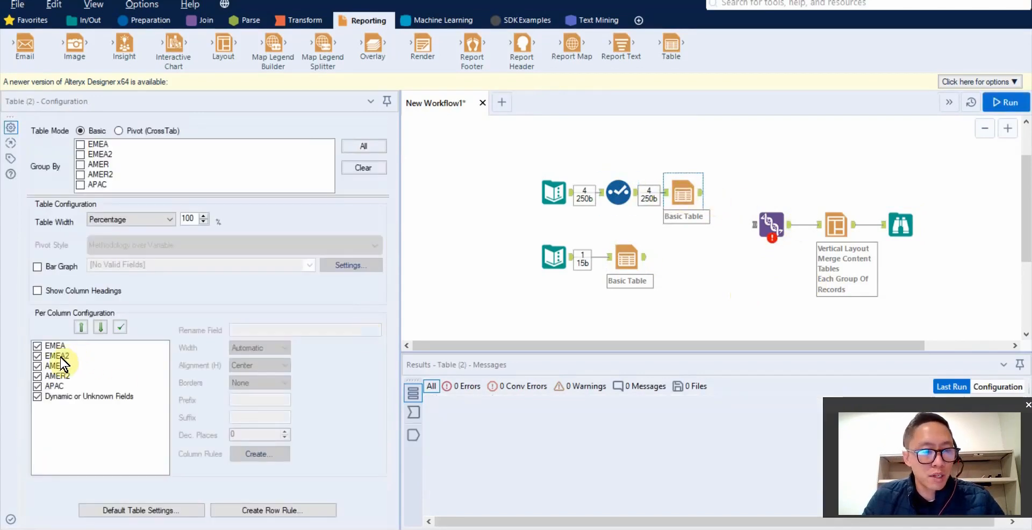
left_click(626, 258)
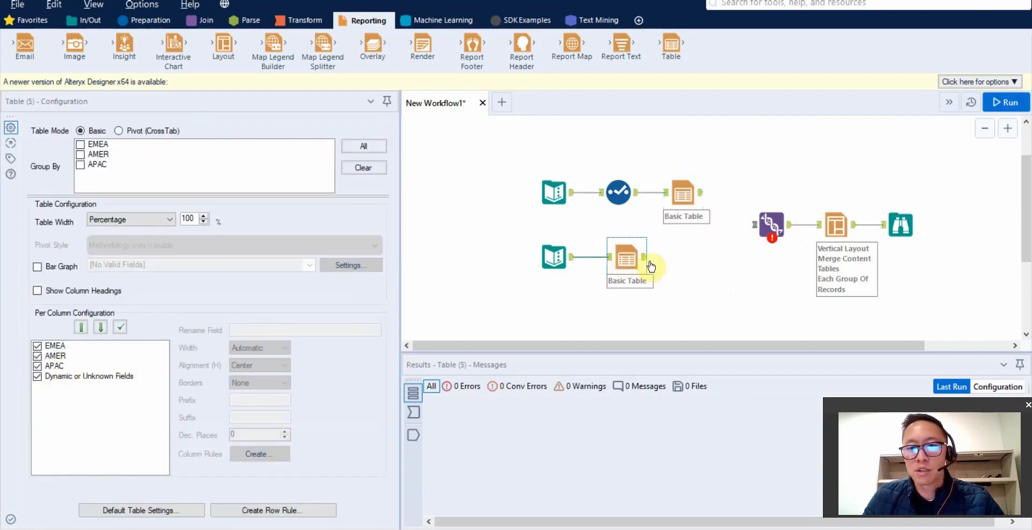
Reconnect the header Table as #1 and the data Table as #2 to the Union, and rerun the workflow to preview the reordered table
left_click_drag(646, 256, 766, 230)
left_click_drag(700, 192, 773, 230)
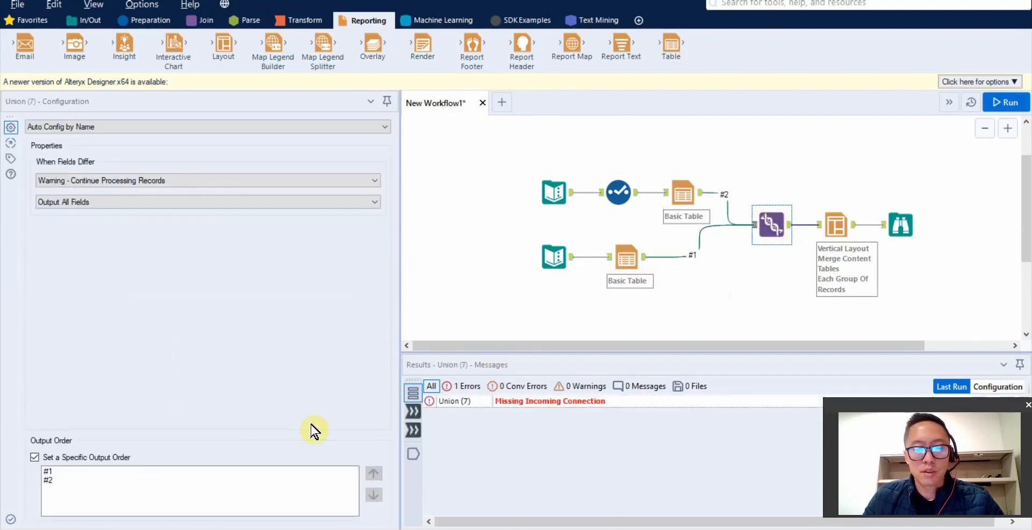
left_click(895, 222)
key("ctrl+r")
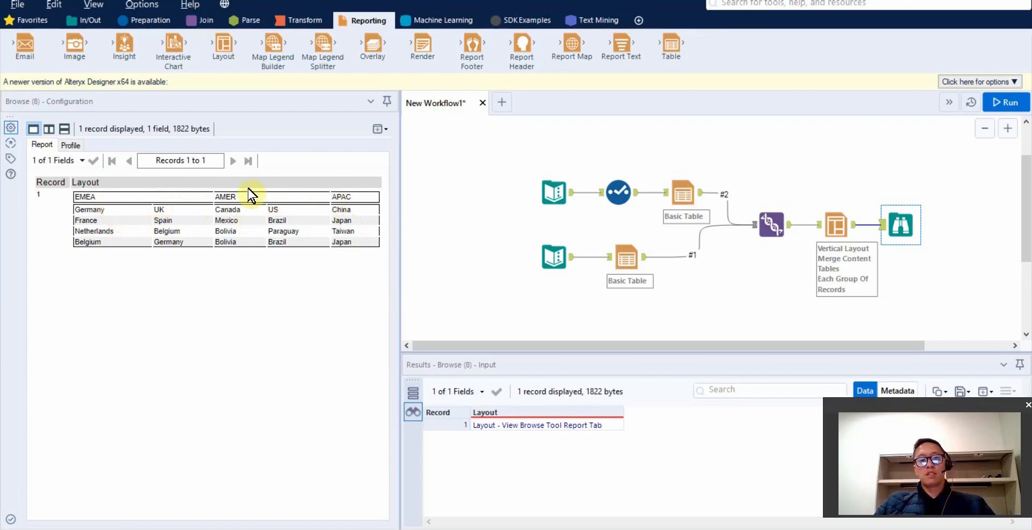
Set the horizontal alignment of the EMEA, AMER and APAC columns to Center in the header Table
left_click(613, 269)
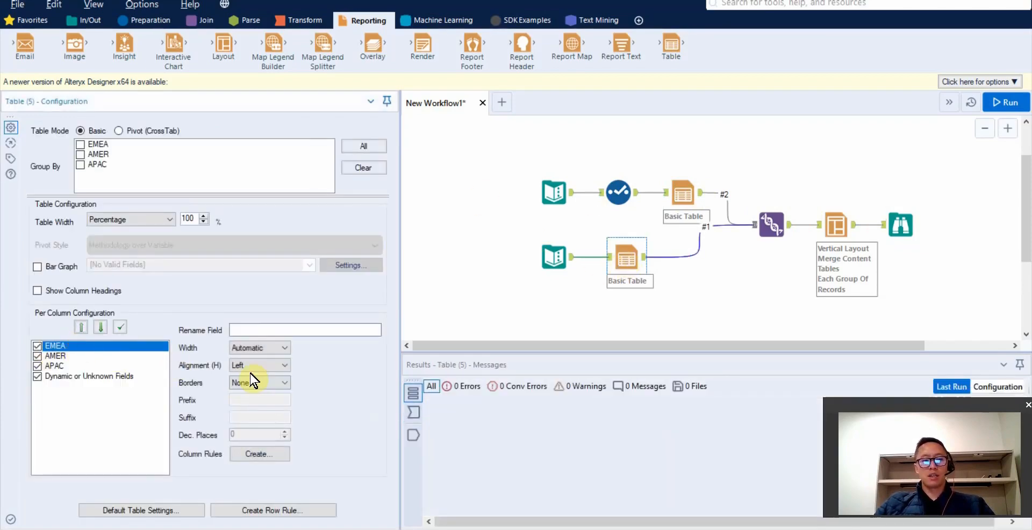
left_click(831, 231)
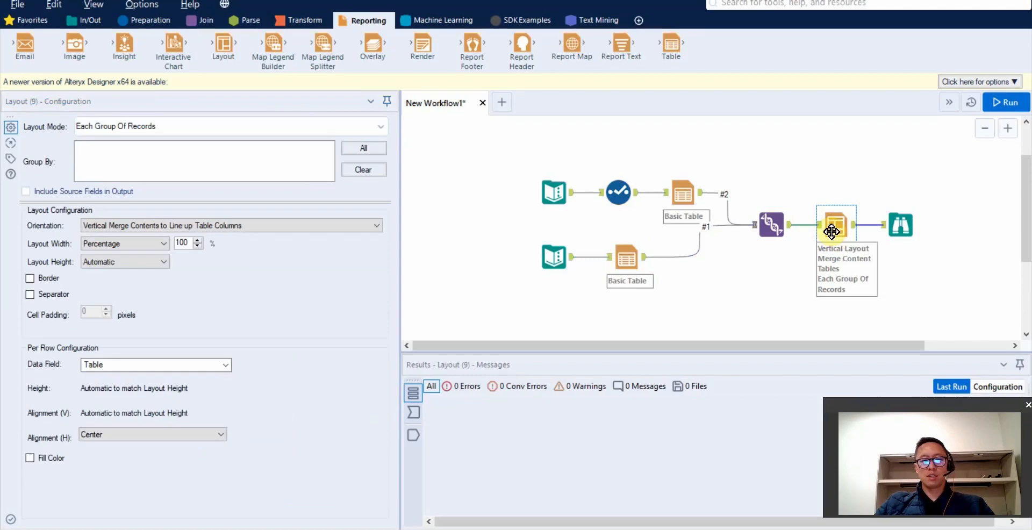
left_click(634, 263)
left_click(255, 365)
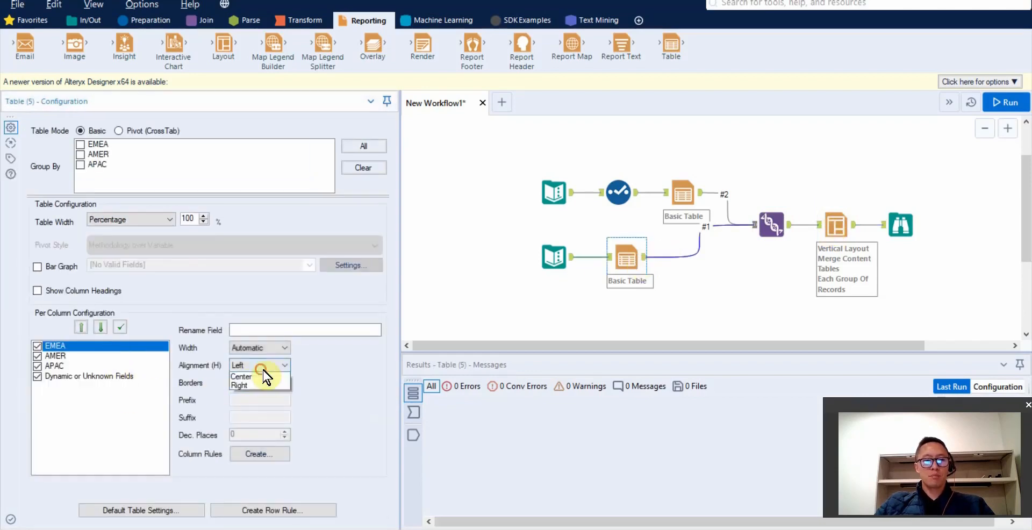
left_click(248, 382)
left_click(144, 357)
left_click(246, 366)
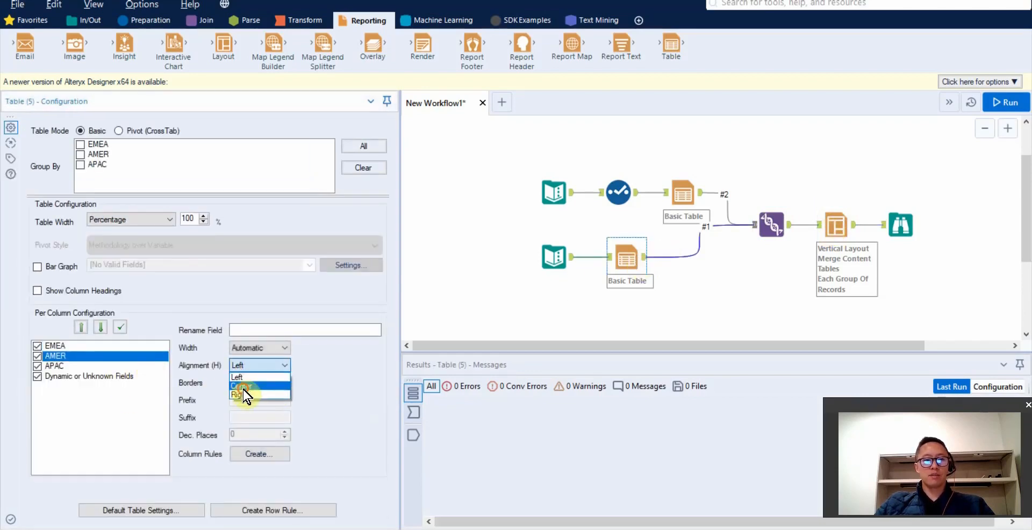
left_click(247, 382)
left_click(143, 376)
left_click(150, 366)
left_click(253, 367)
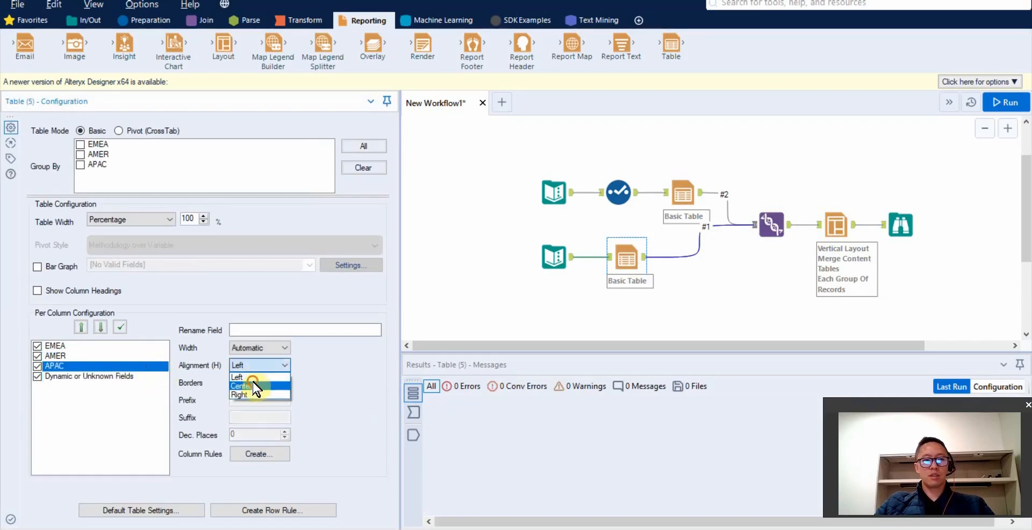
left_click(247, 382)
Delete and remake both Table connections to the Union with the header as #1, and run the workflow to preview the centred headings
left_click_drag(725, 166, 720, 288)
key("Delete")
left_click_drag(642, 257, 755, 224)
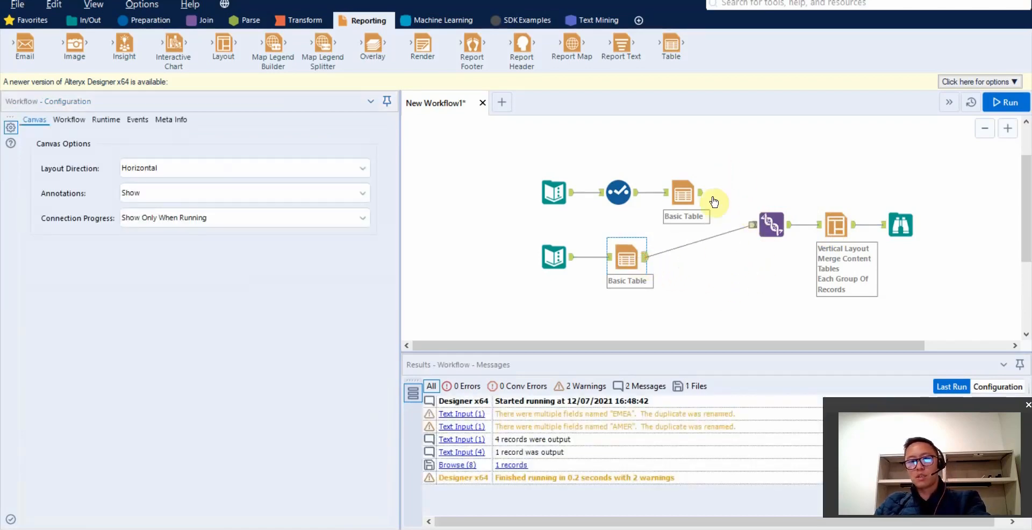
left_click_drag(700, 191, 754, 224)
left_click(1004, 102)
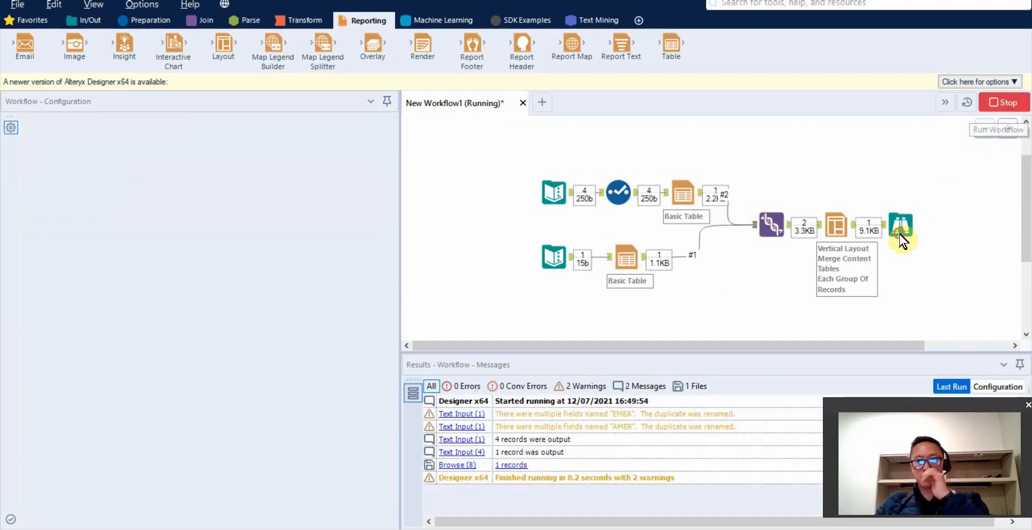
left_click(900, 225)
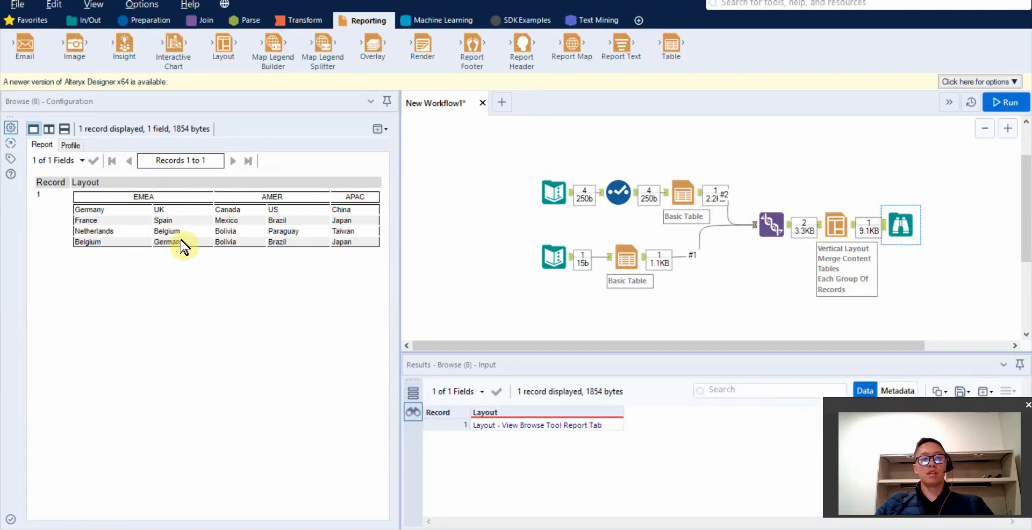
Move the Browse up and connect a Render to the Layout with output mode Temporary Excel 2007 Spreadsheet
left_click_drag(901, 224, 908, 168)
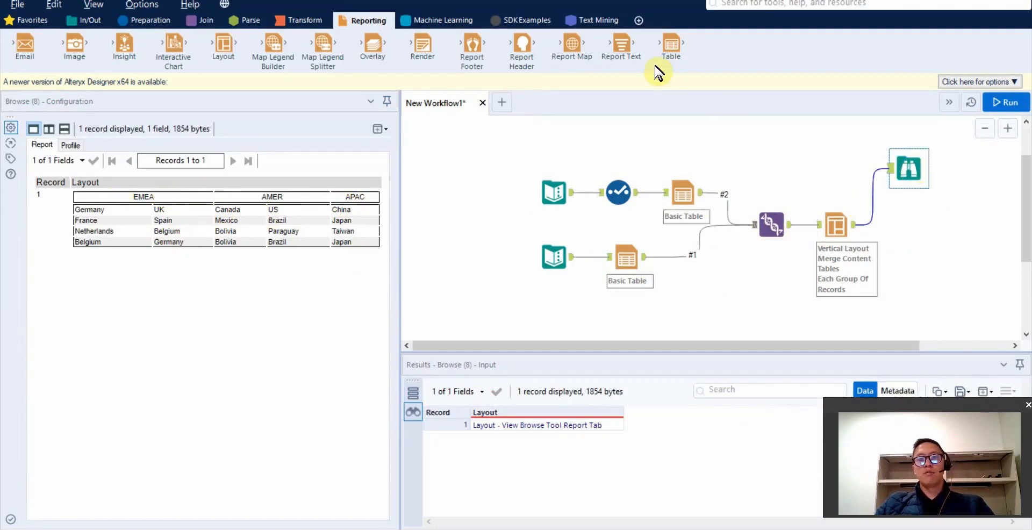
left_click_drag(667, 46, 909, 225)
left_click(307, 141)
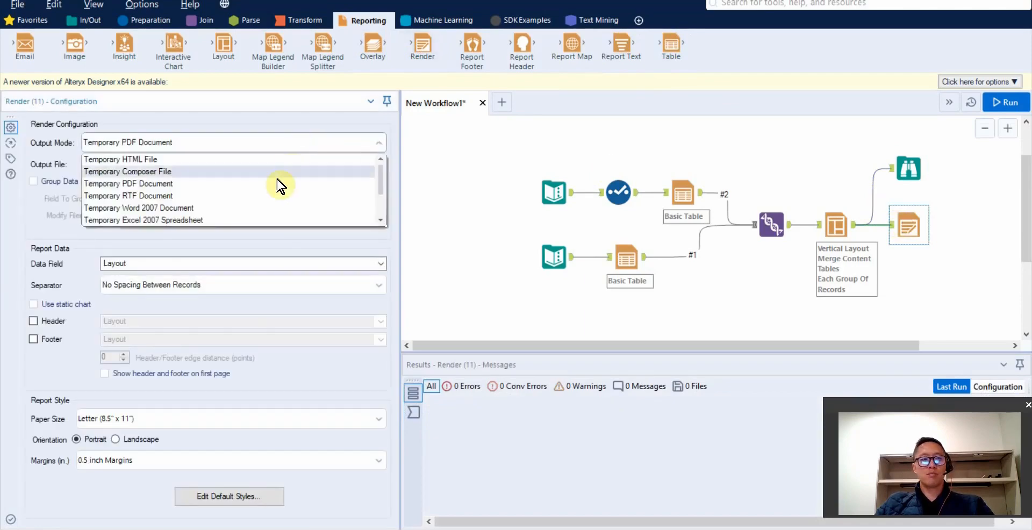
left_click(258, 181)
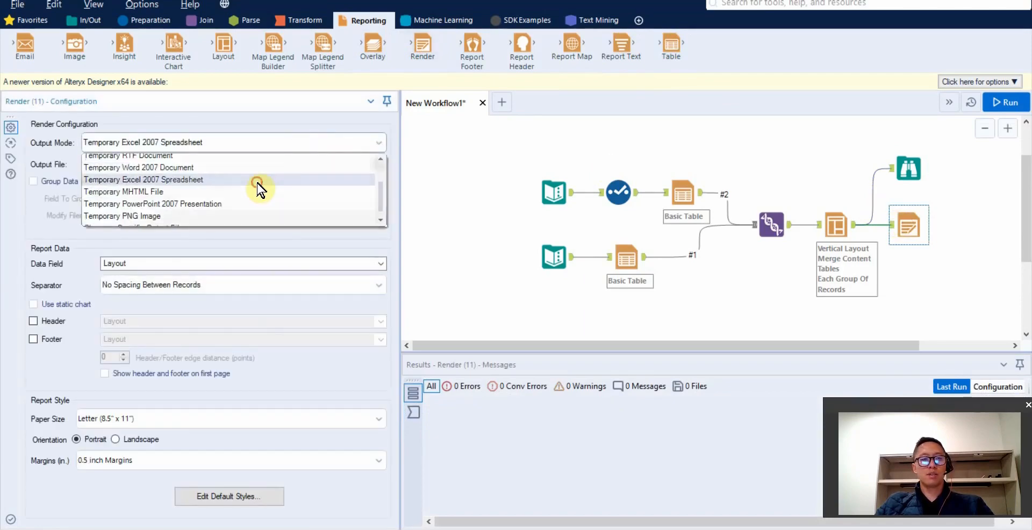
Run the workflow and open the rendered spreadsheet in Excel
left_click(1005, 102)
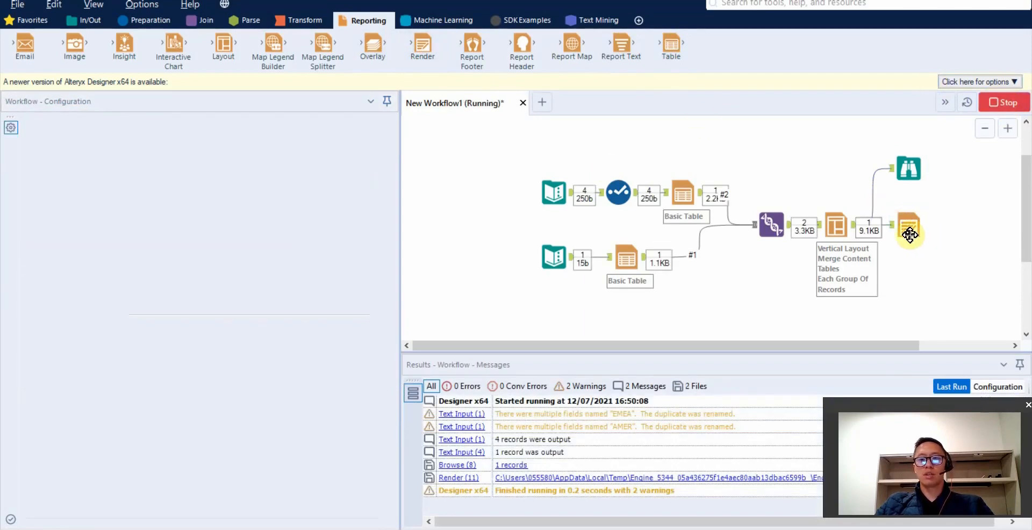
left_click(634, 480)
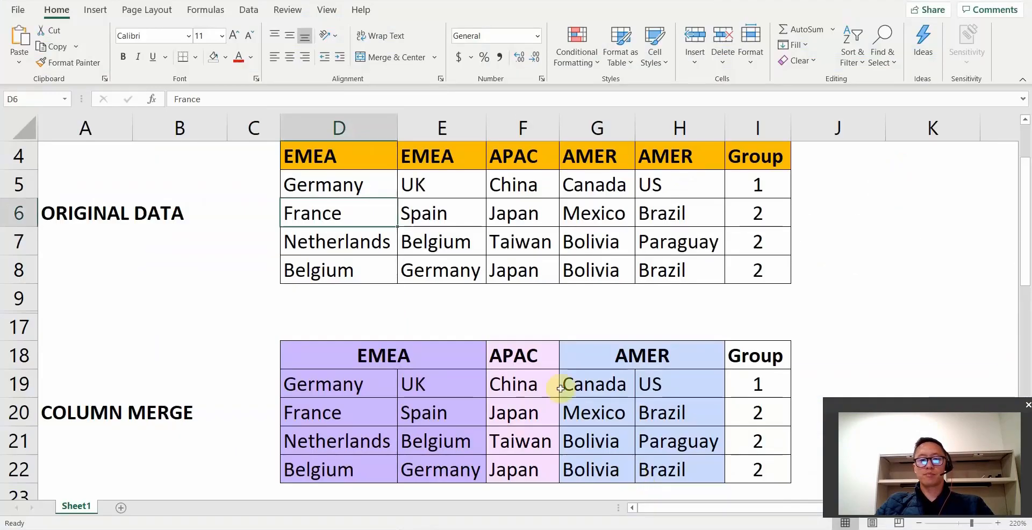
scroll(250, 150, "up", 5)
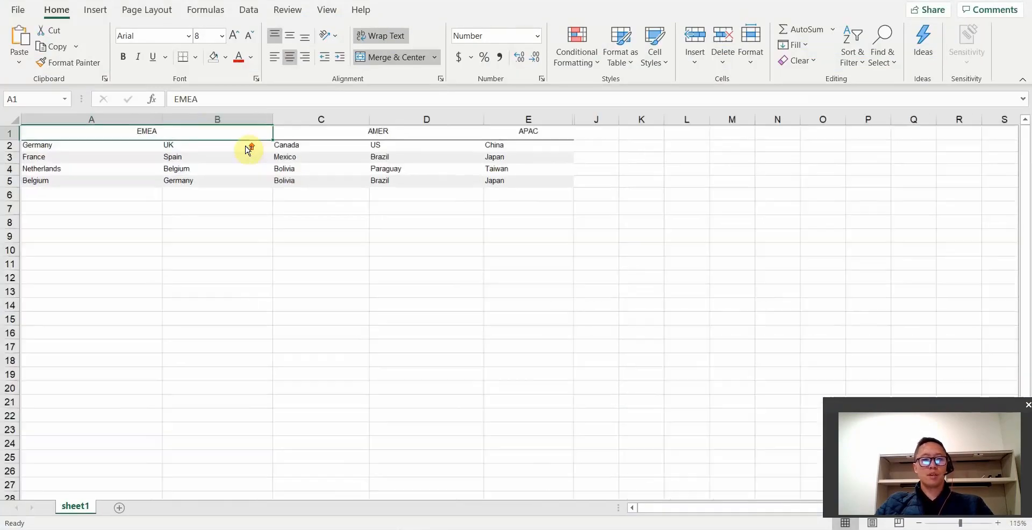
Apply All Borders to the merged table in cells A1:E5
left_click_drag(184, 143, 902, 220)
left_click(195, 57)
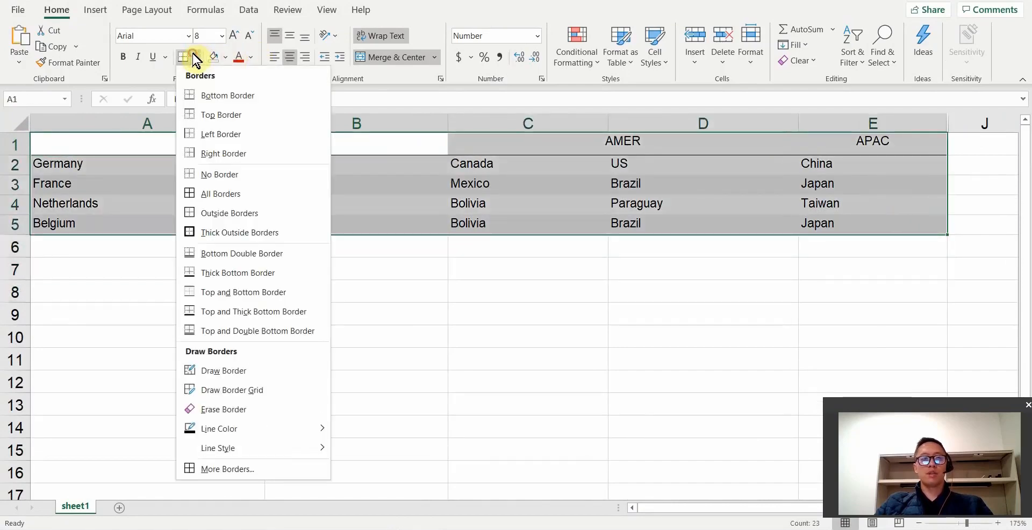
left_click(244, 193)
left_click(321, 281)
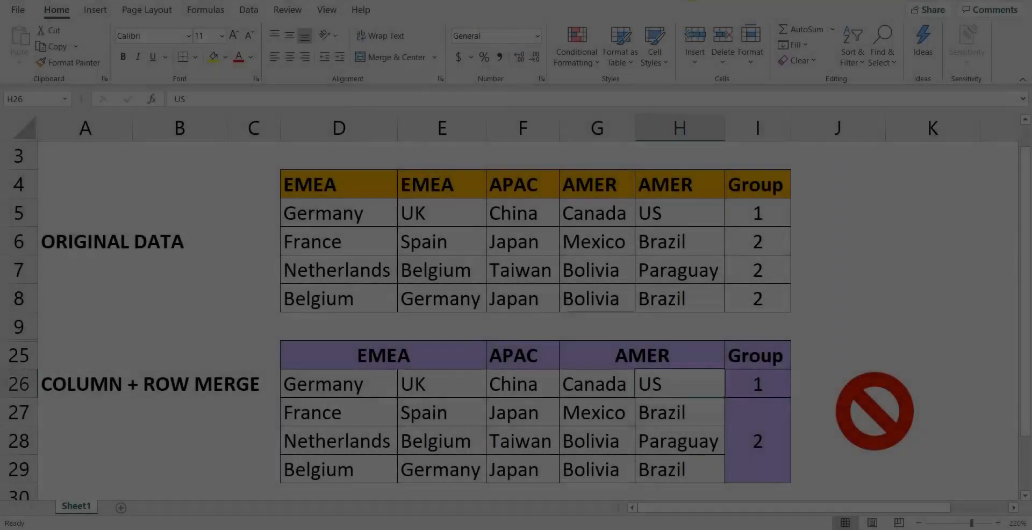
Switch to the Merge Rows + Columns.yxmd workflow in Alteryx Designer and examine the data Text Input with its Group column
left_click(841, 237)
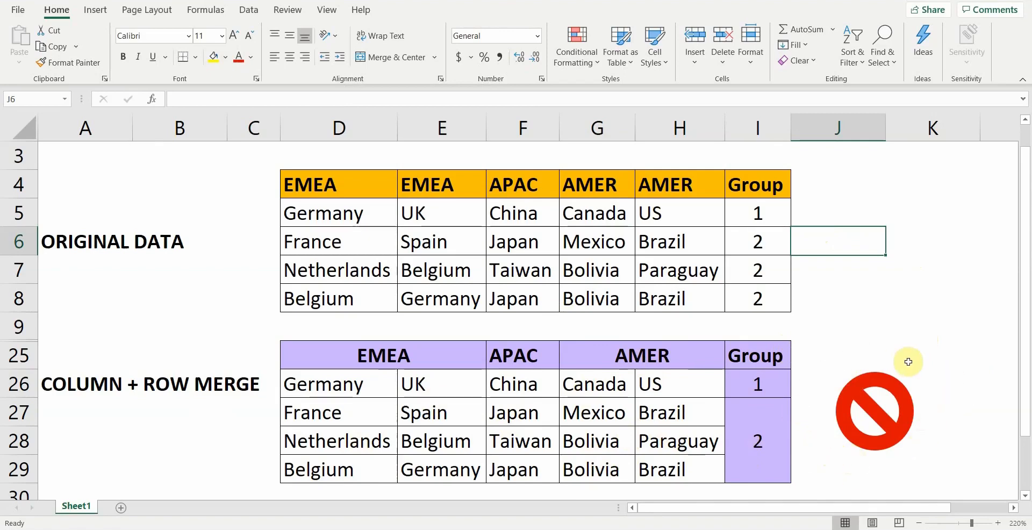
left_click(483, 528)
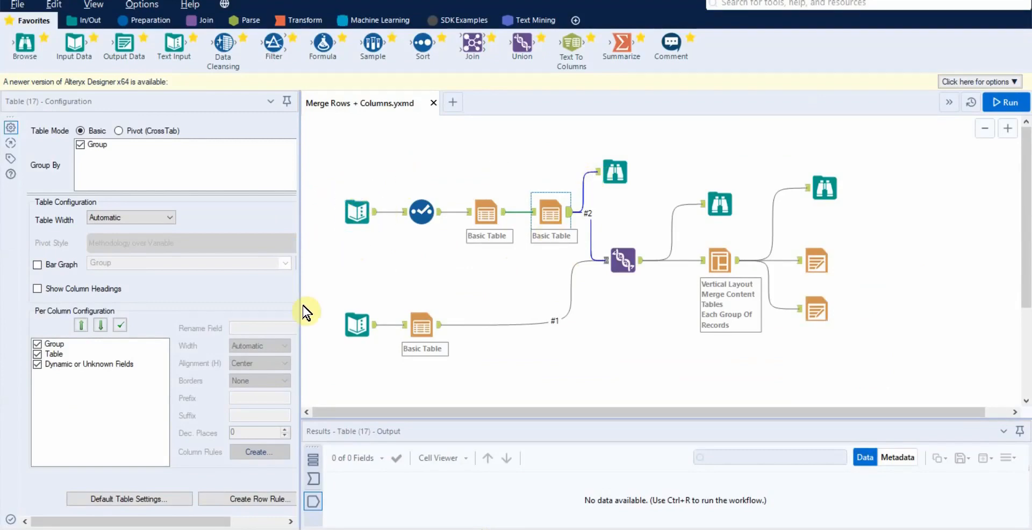
left_click(352, 209)
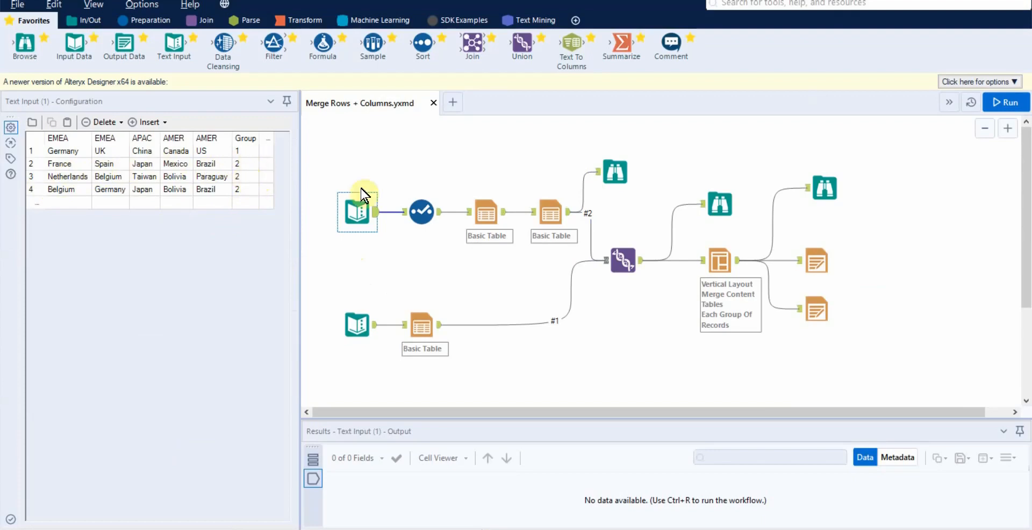
Review the Select tool's field order against the data Text Input and check the first Table tool's Group By and column settings
left_click(422, 212)
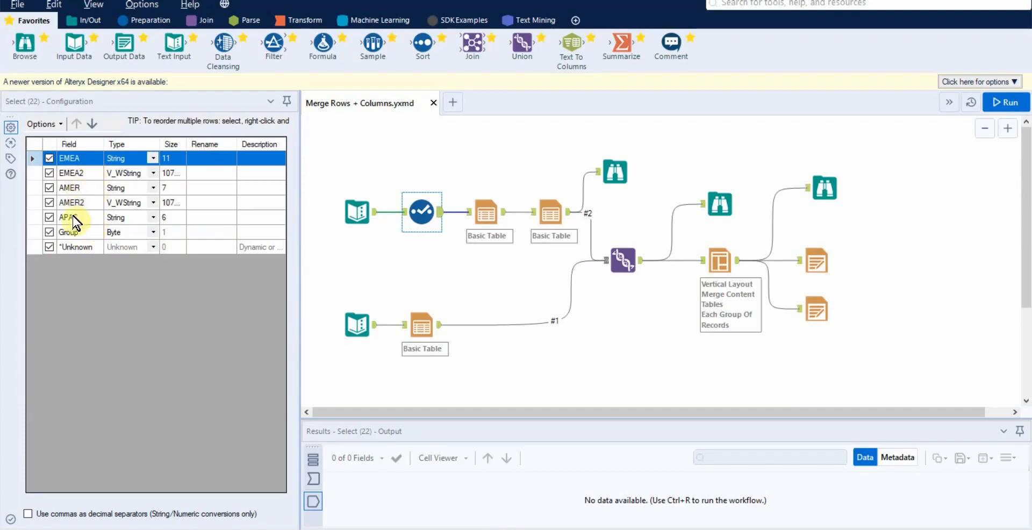
left_click(361, 210)
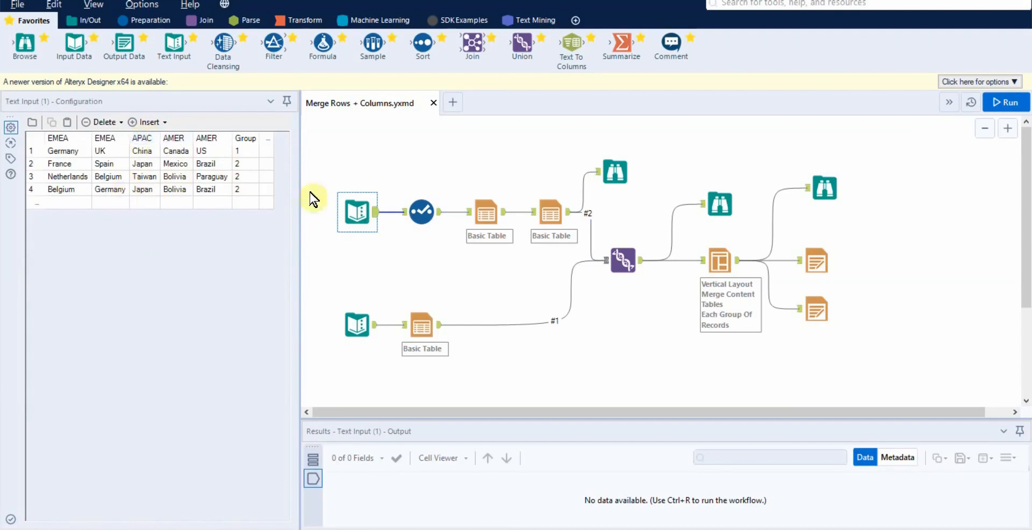
left_click(419, 214)
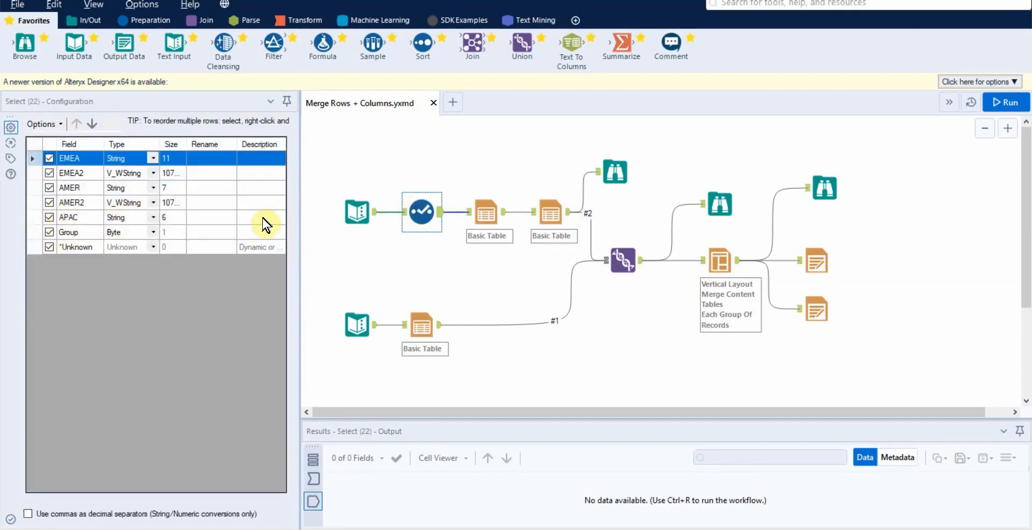
left_click(478, 220)
scroll(168, 179, "down", 1)
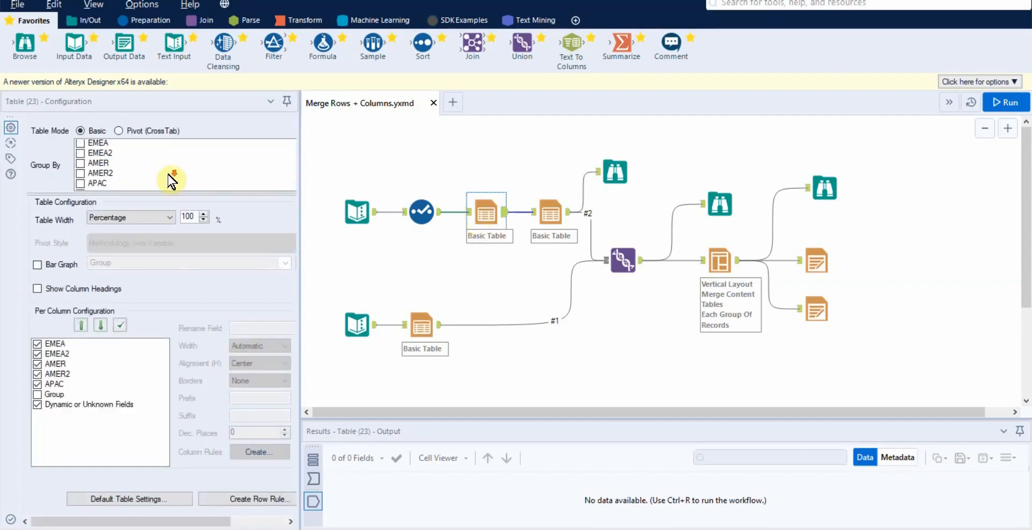
left_click(120, 184)
left_click(81, 185)
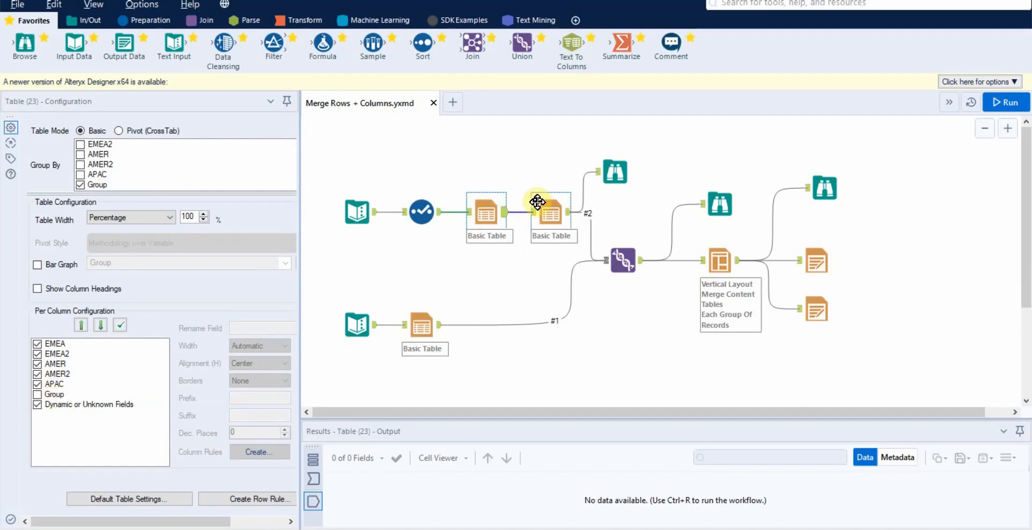
Attach a Browse above the first Table tool and run the workflow to view the table report for each group
key("ctrl+shift+b")
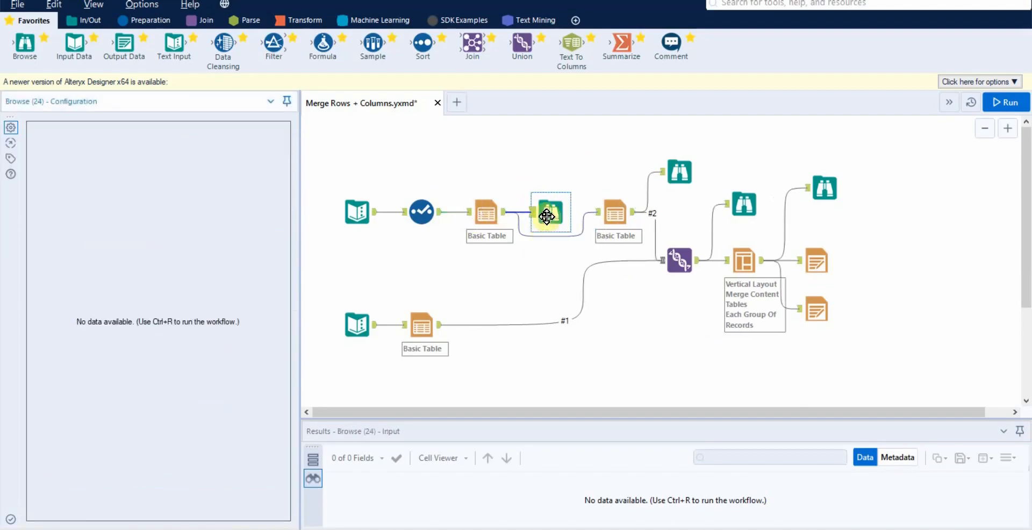
left_click_drag(549, 212, 549, 156)
key("ctrl+r")
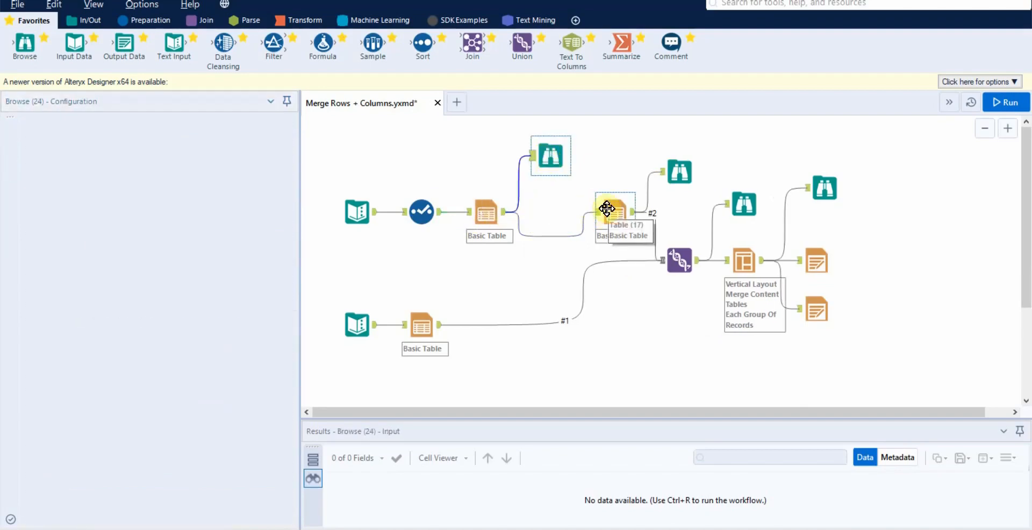
left_click(500, 216)
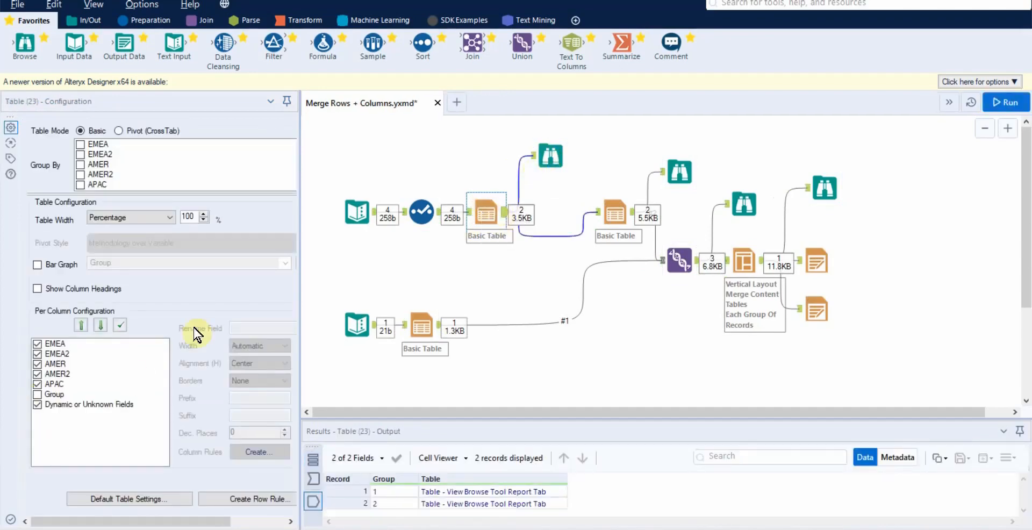
left_click(551, 157)
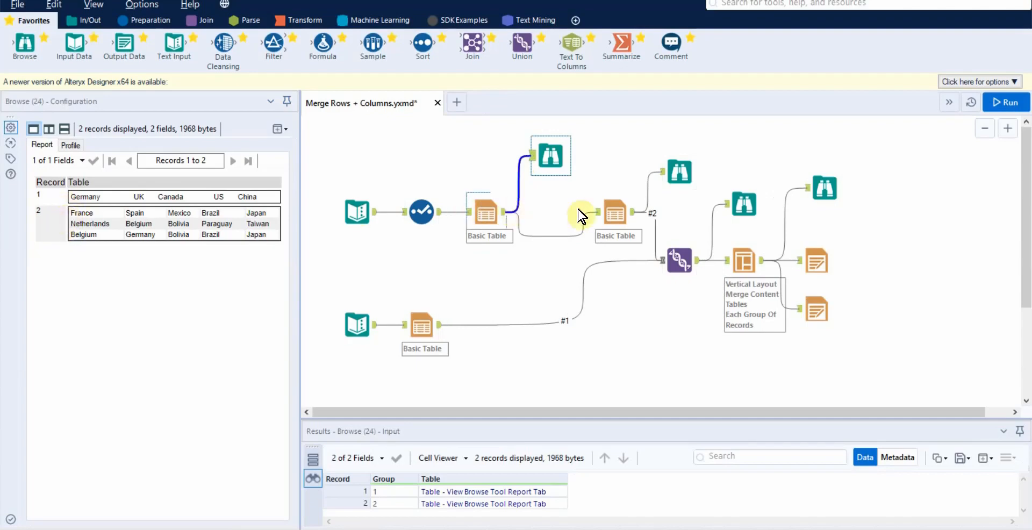
Move the second Table tool closer to the first and examine its Group By configuration and Browse report
left_click(608, 208)
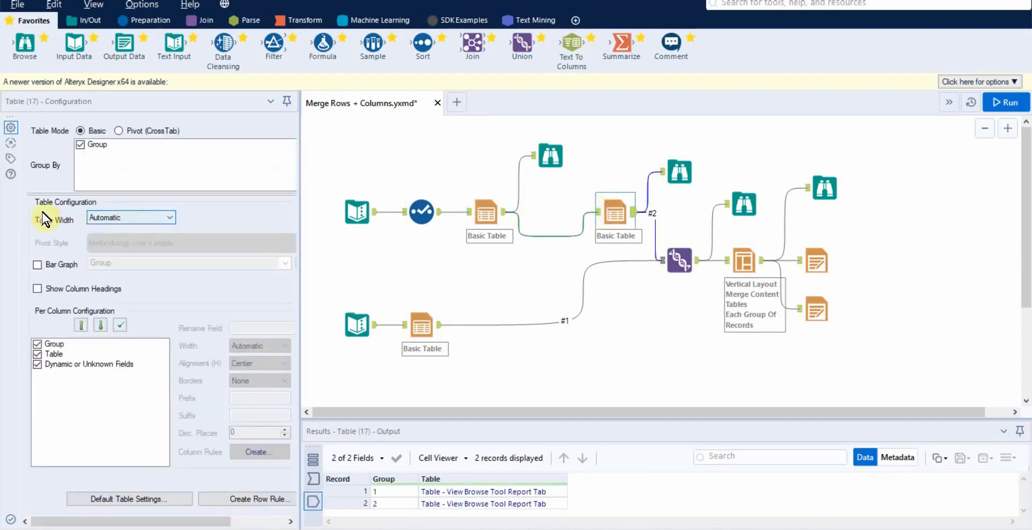
left_click_drag(592, 213, 575, 209)
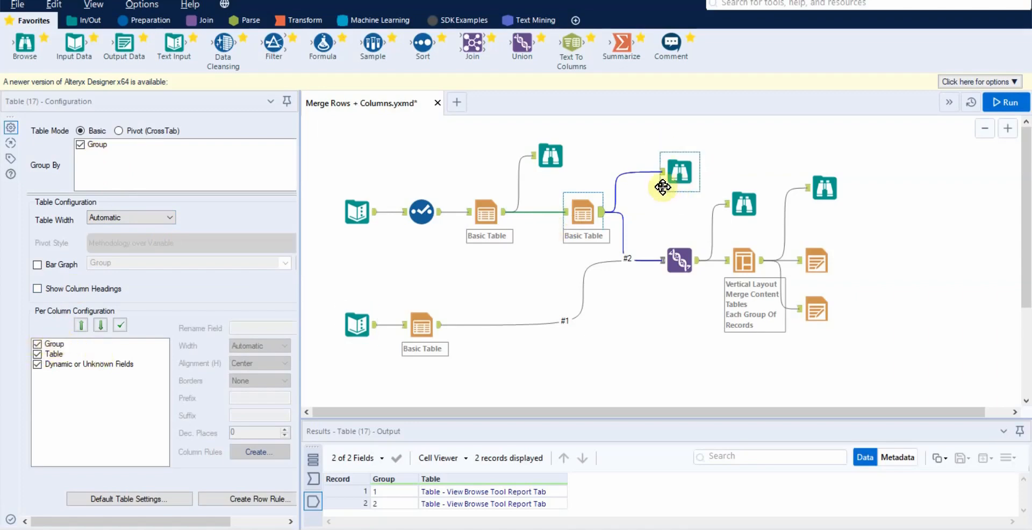
left_click(678, 173)
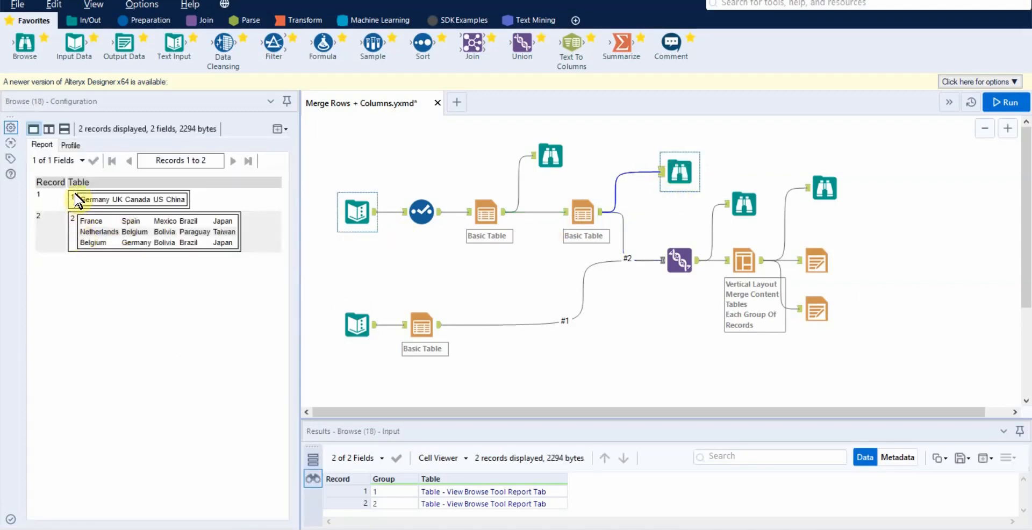
left_click(76, 199)
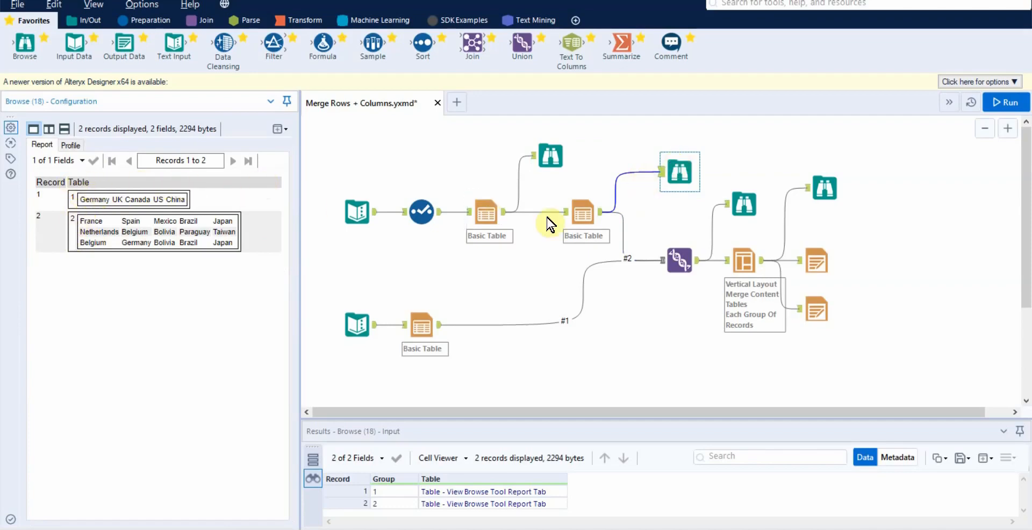
Compare the header Text Input's columns with the Group By and column settings of its connected Table tool
left_click(357, 325)
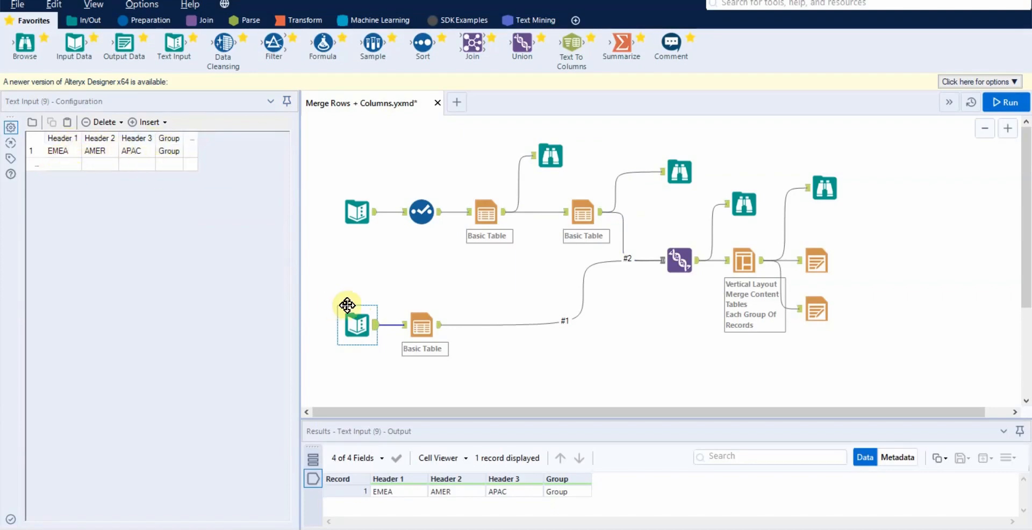
left_click(421, 322)
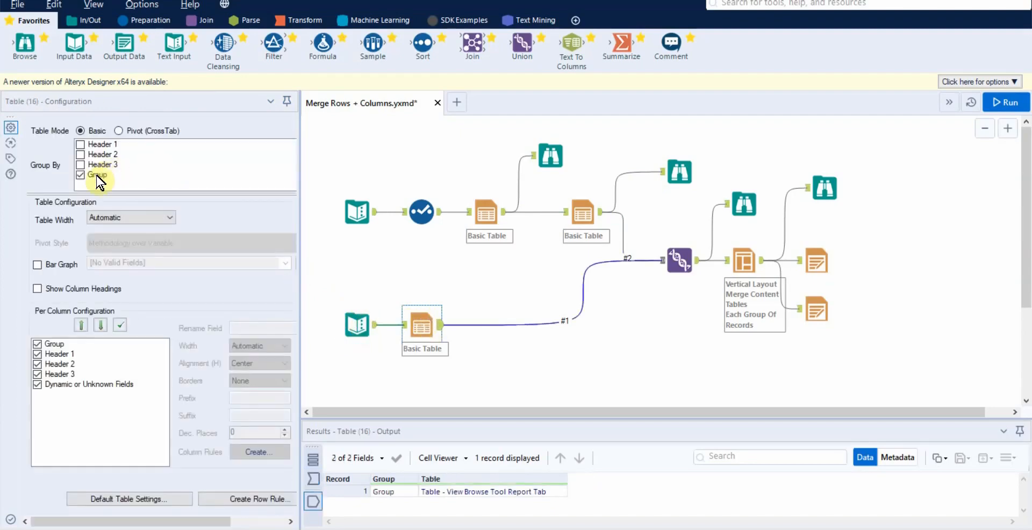
left_click(357, 325)
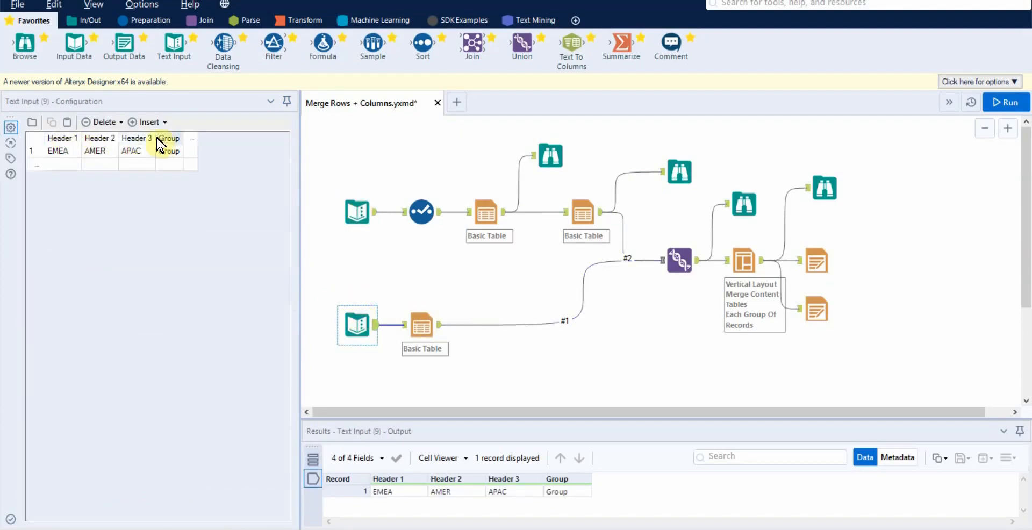
left_click(425, 323)
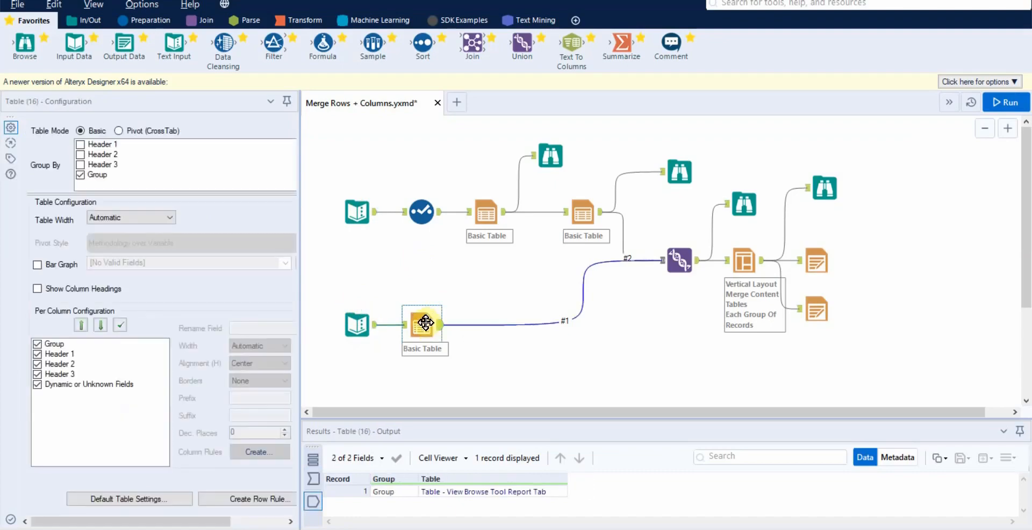
left_click(357, 325)
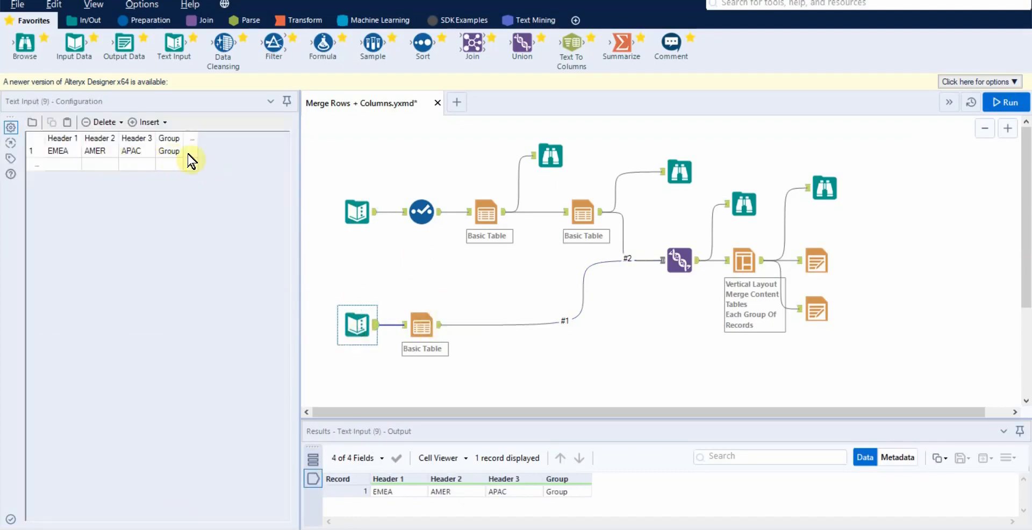
left_click(423, 325)
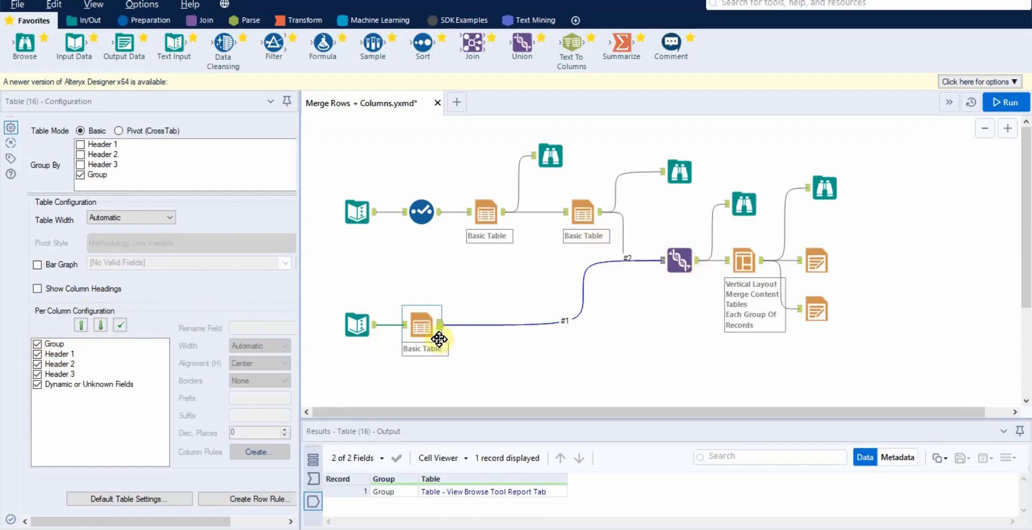
Examine the Union's configuration mode, specific output order and incoming connections, and view the stacked tables in its Browse
left_click(676, 266)
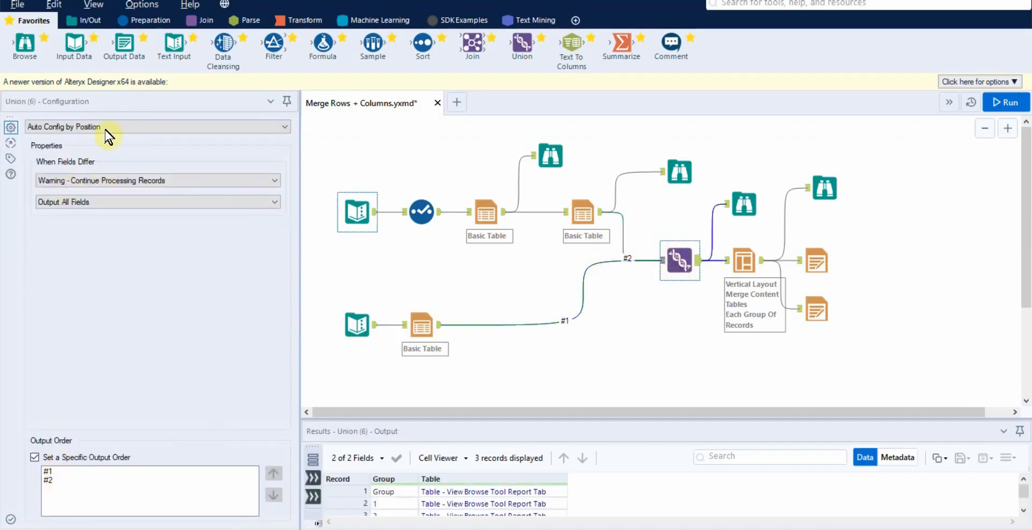
left_click(125, 126)
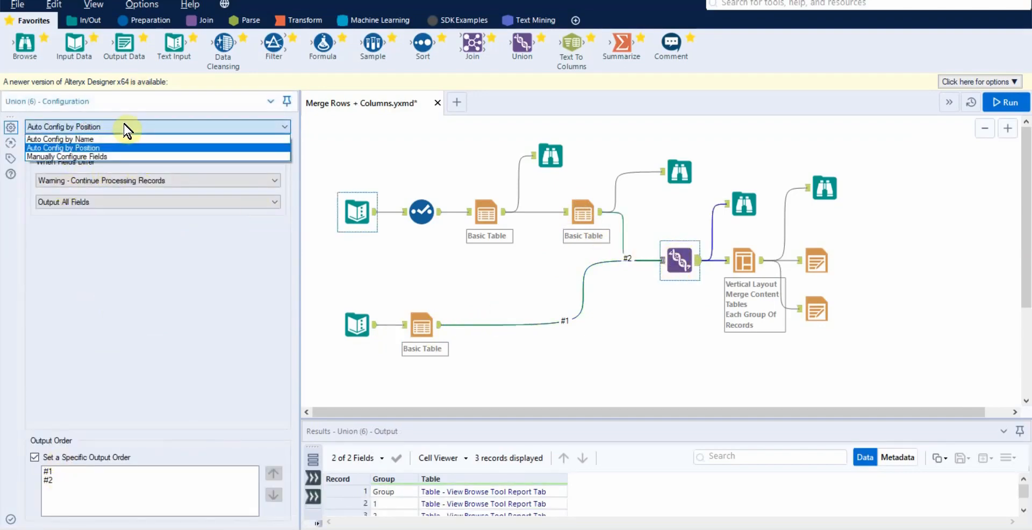
left_click(122, 128)
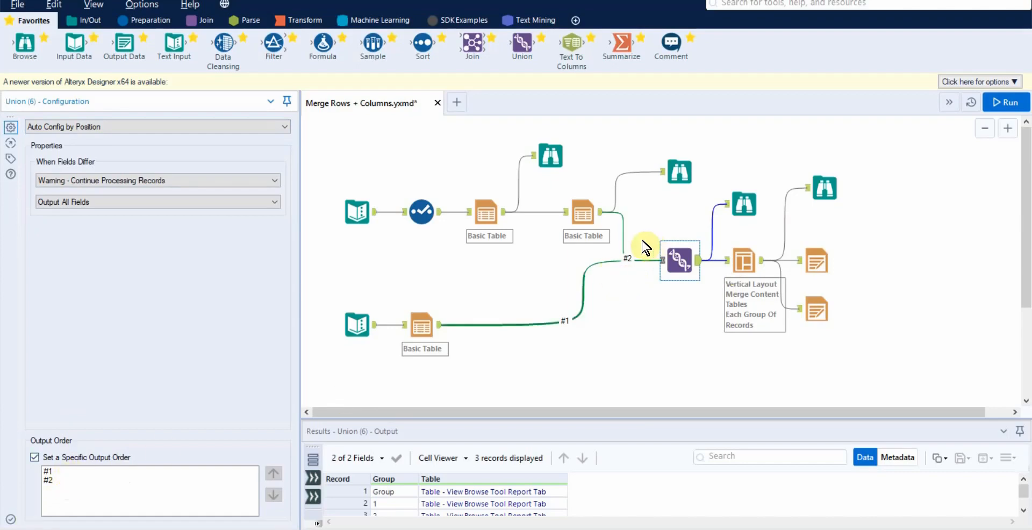
left_click_drag(641, 240, 615, 307)
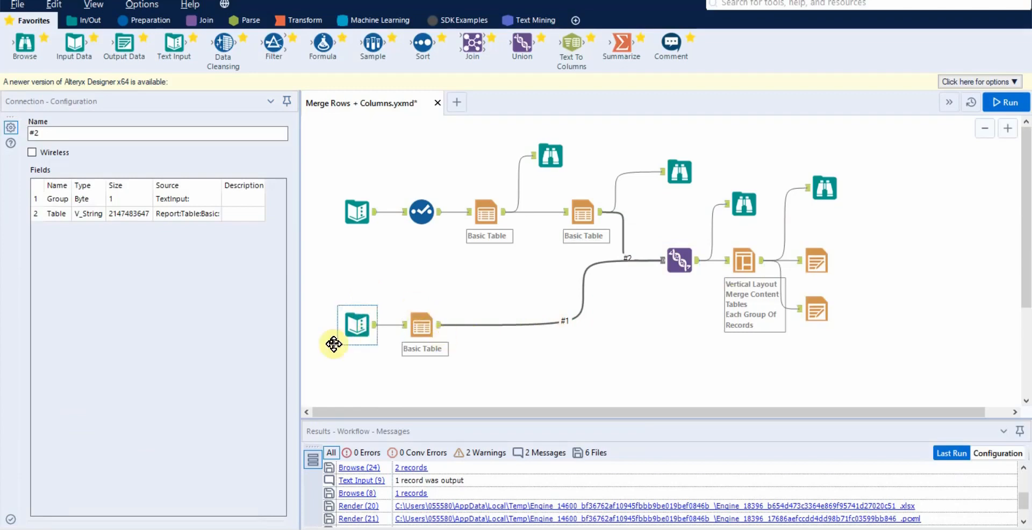
left_click(675, 252)
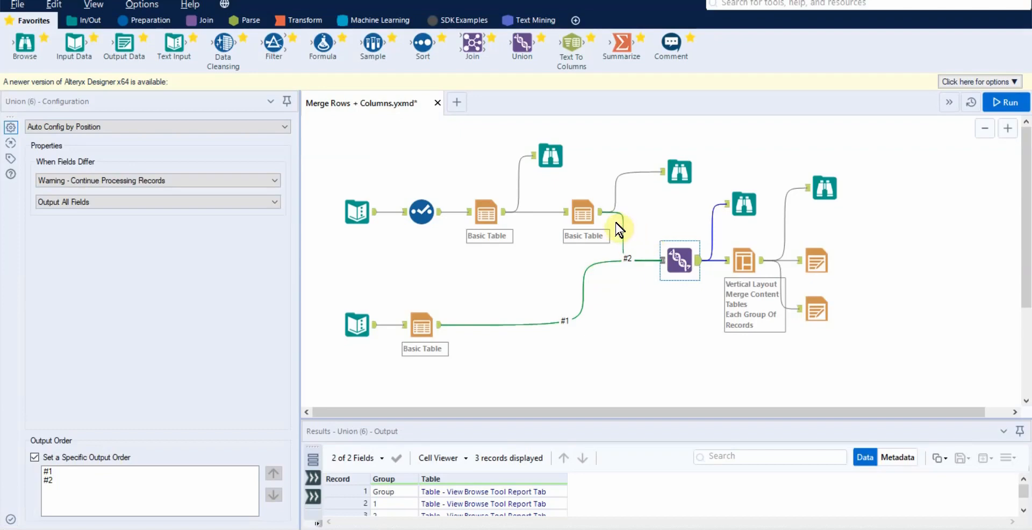
left_click(743, 204)
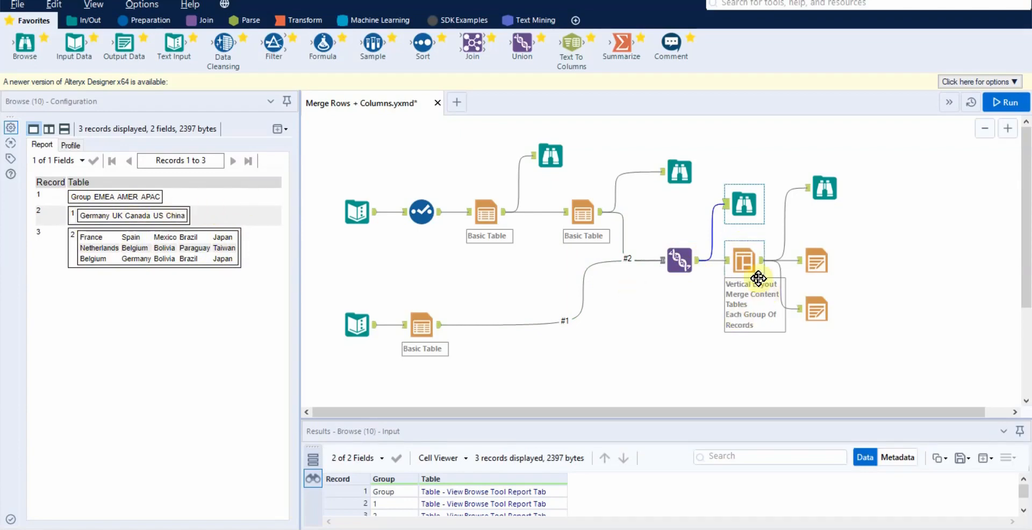
Add the Reporting category to the tool palette and display its tools to locate the Layout tool
left_click(750, 261)
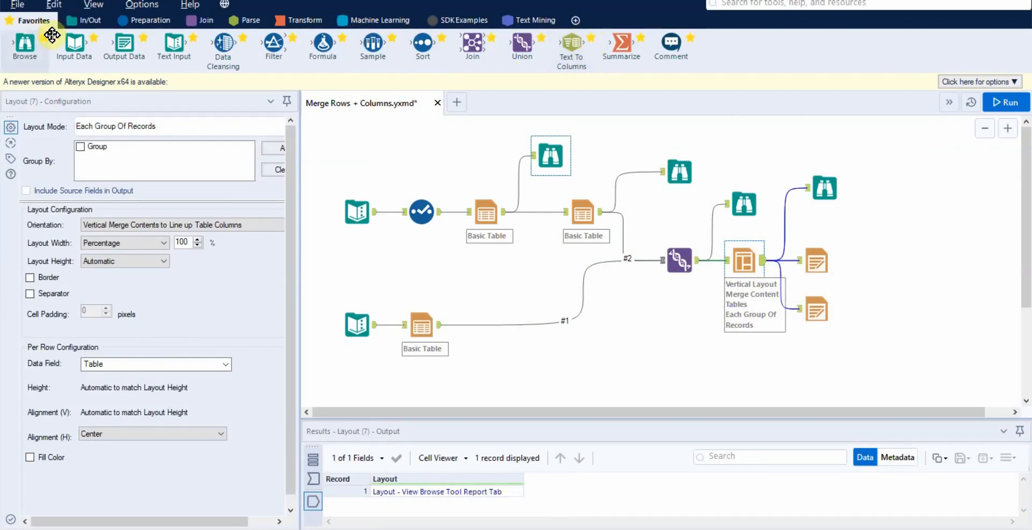
left_click(576, 21)
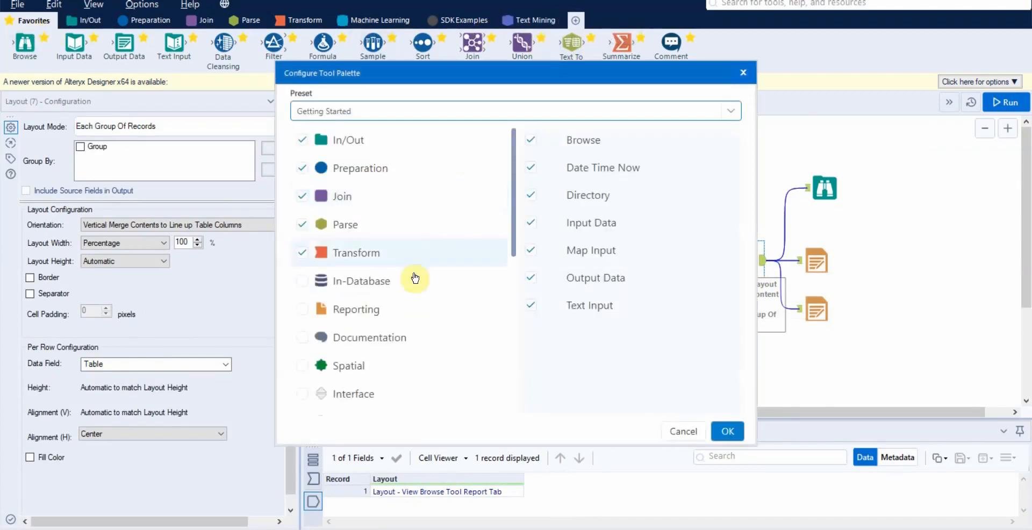
left_click(302, 311)
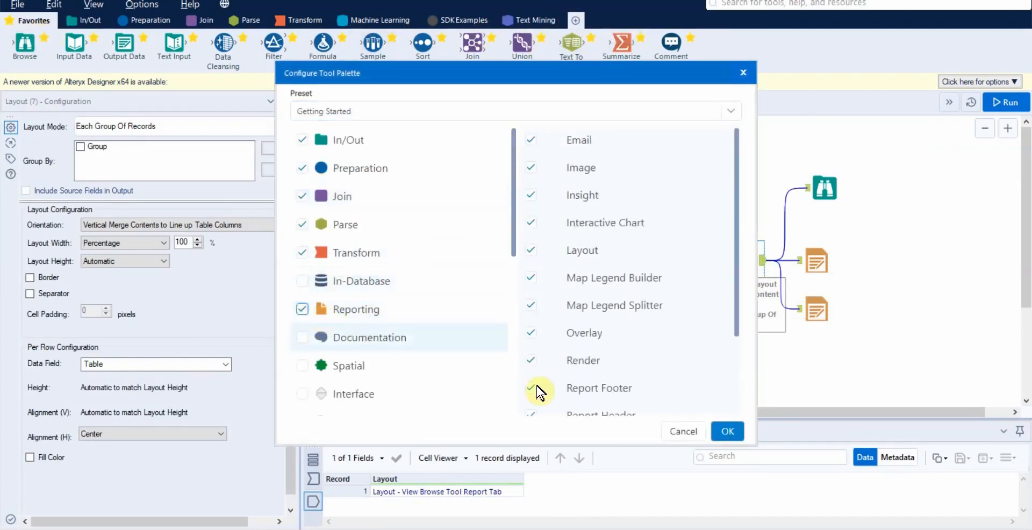
left_click(727, 431)
left_click(357, 20)
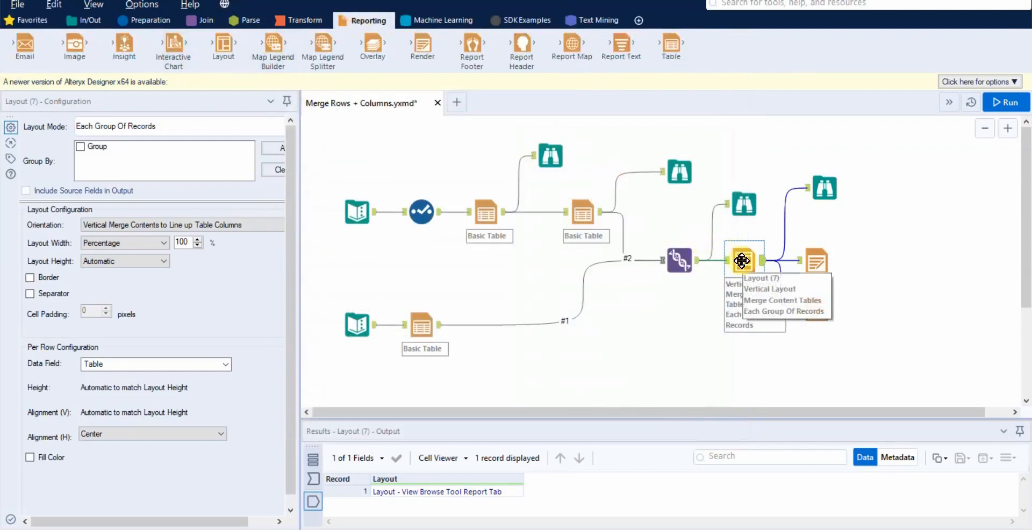
Widen the Layout configuration area and examine its layout mode and orientation against the unioned tables in the Browse
left_click(128, 127)
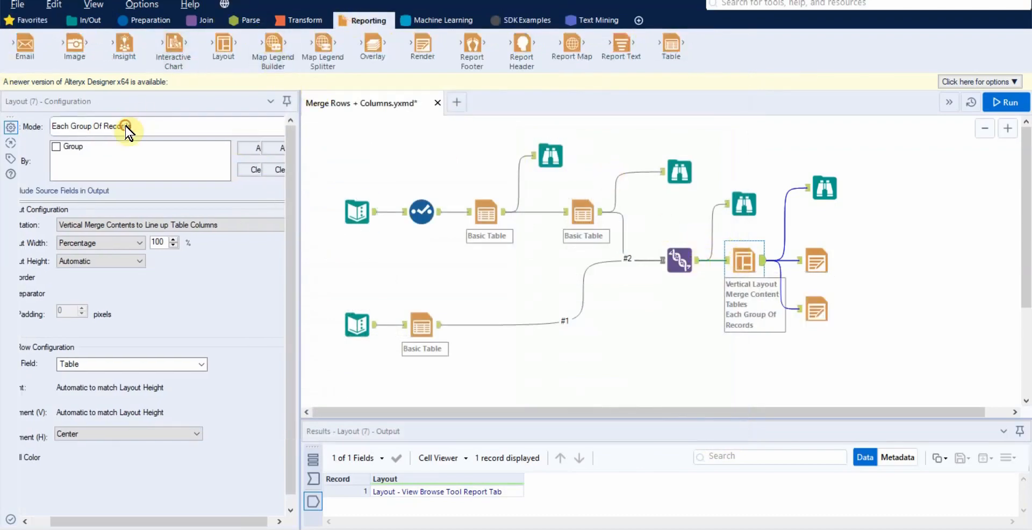
left_click(119, 156)
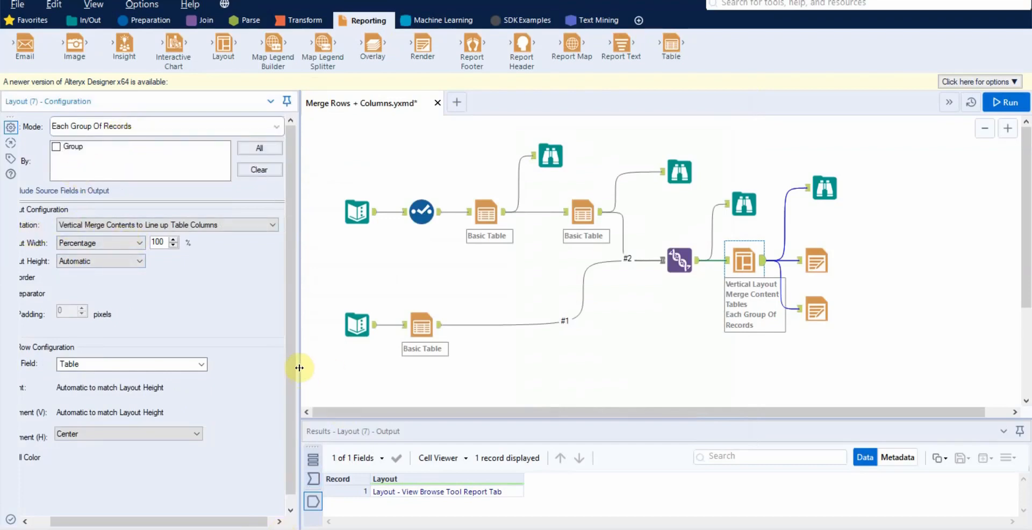
left_click_drag(300, 365, 394, 365)
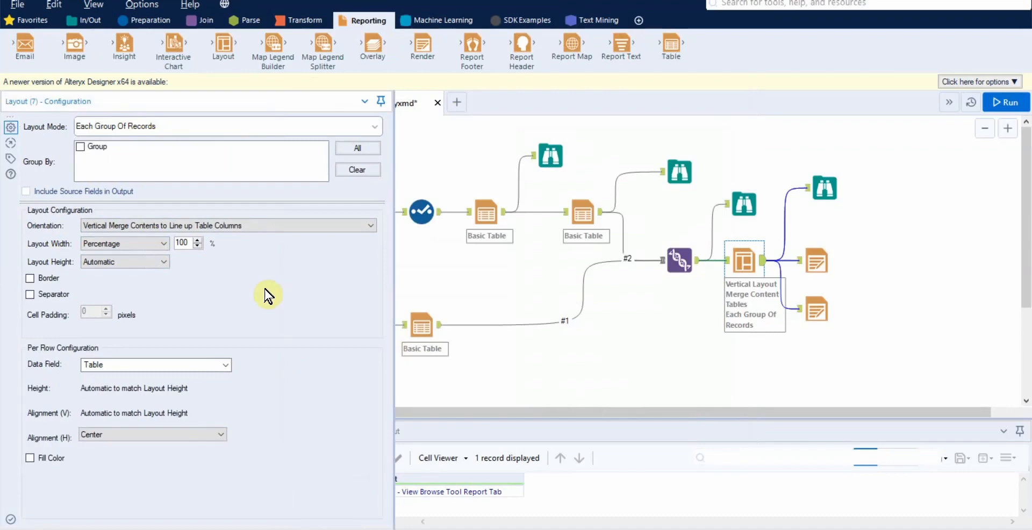
left_click(143, 225)
left_click(137, 225)
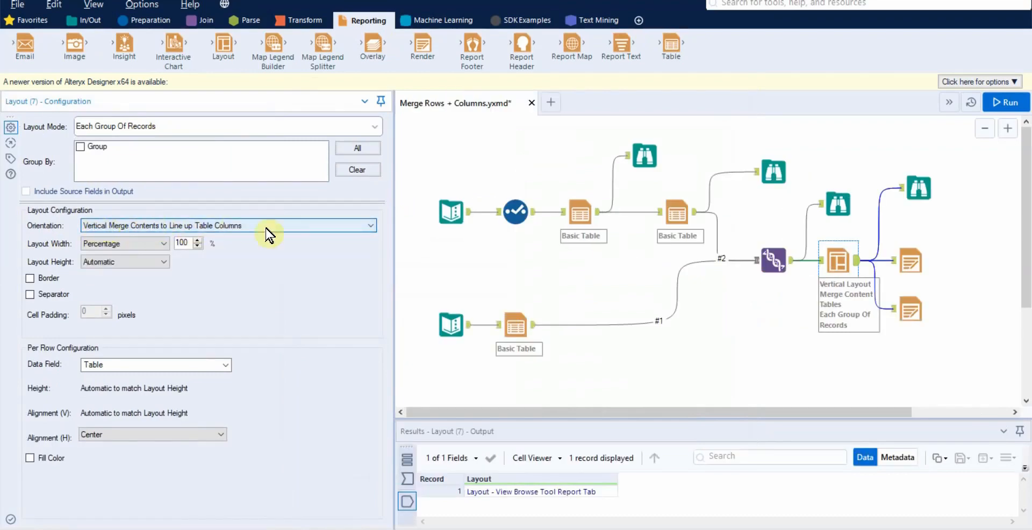
left_click(838, 205)
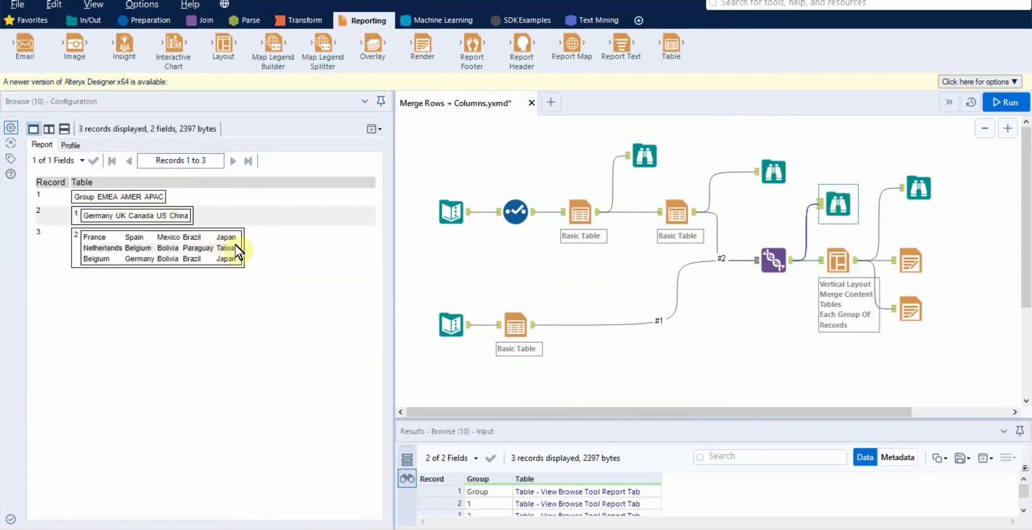
left_click(846, 273)
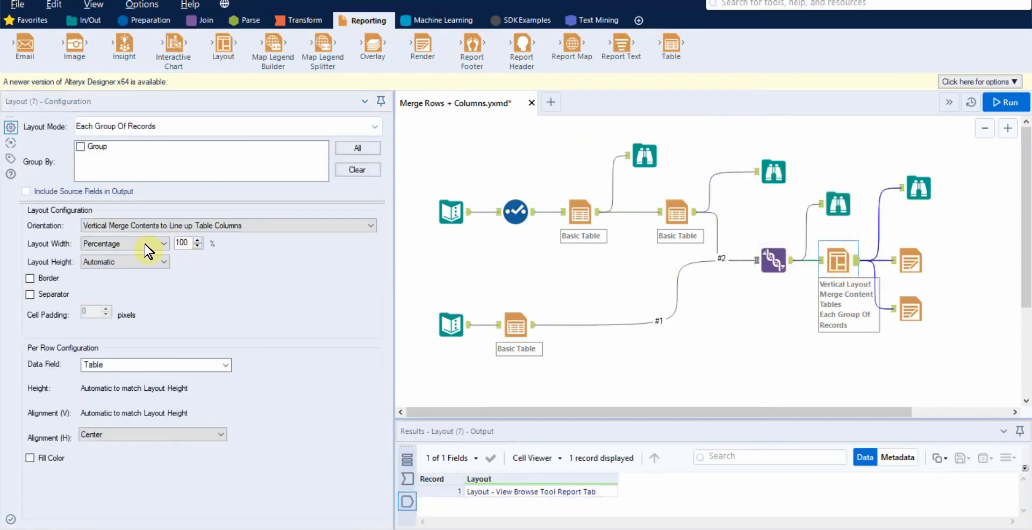
View the Layout tool's merged table in its Browse and enlarge the results area showing the workflow's run messages
left_click(918, 186)
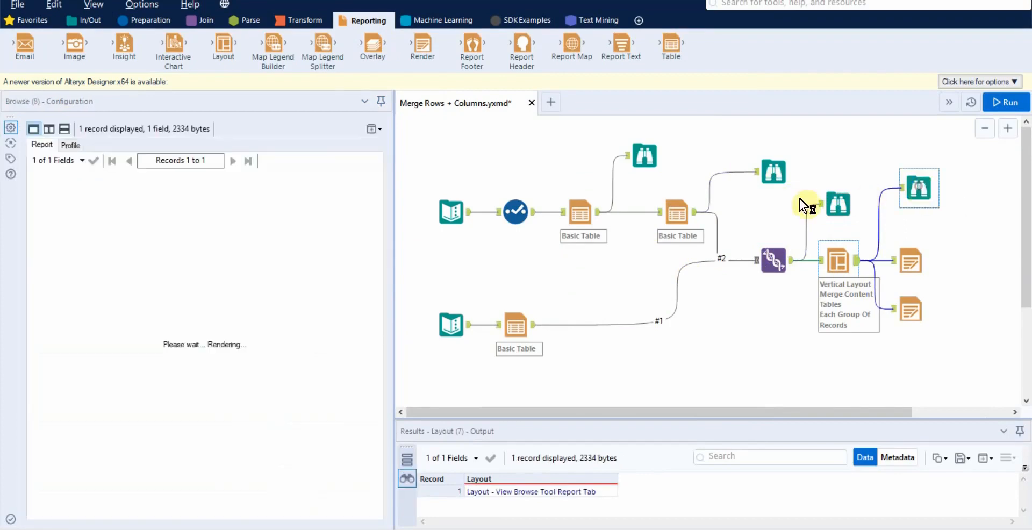
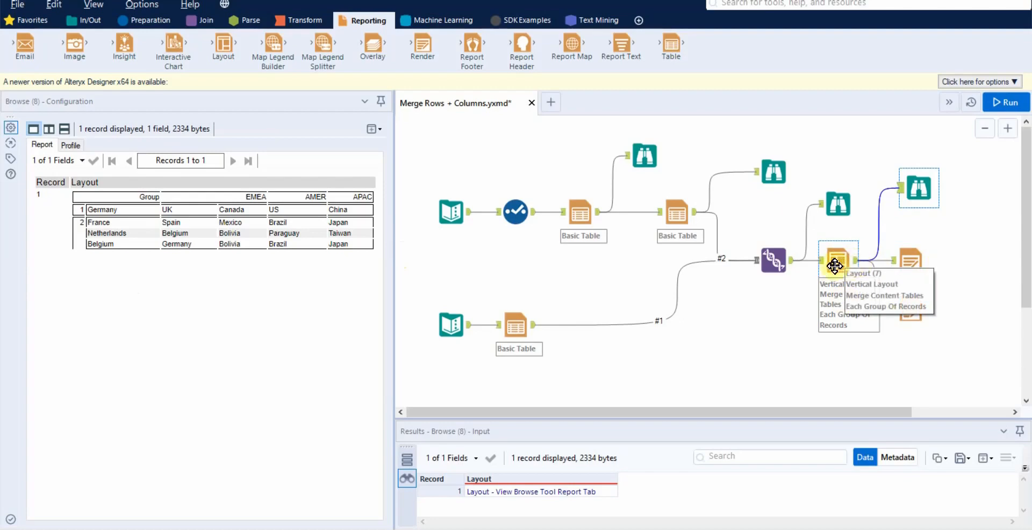
left_click(910, 262)
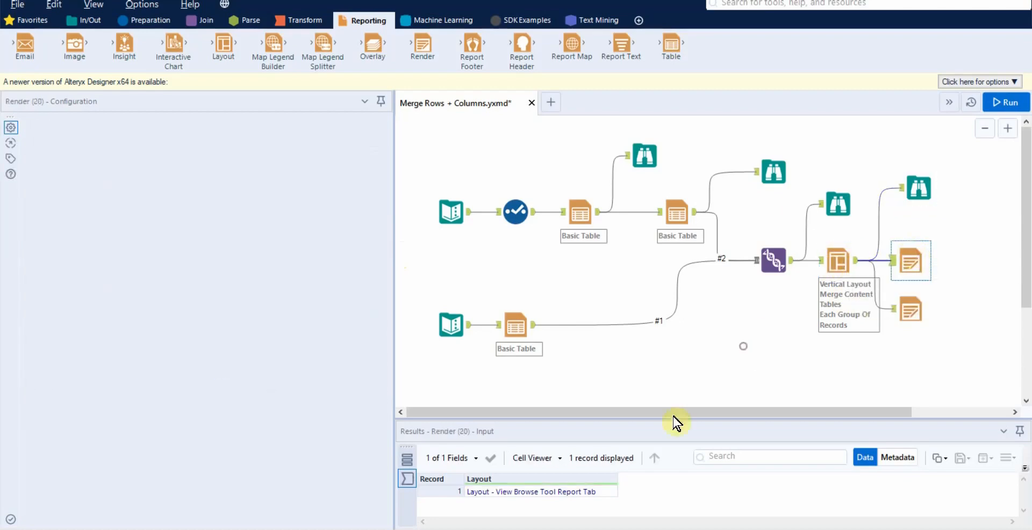
left_click_drag(622, 419, 624, 381)
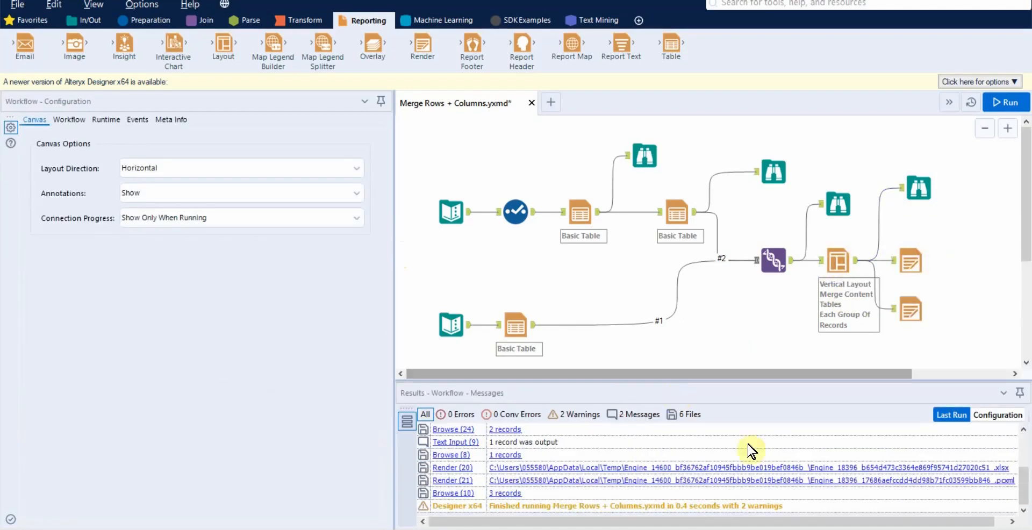
Open the Render tool's PCXML output, inspect the merged table in the maximized viewer and close the viewer
left_click(765, 482)
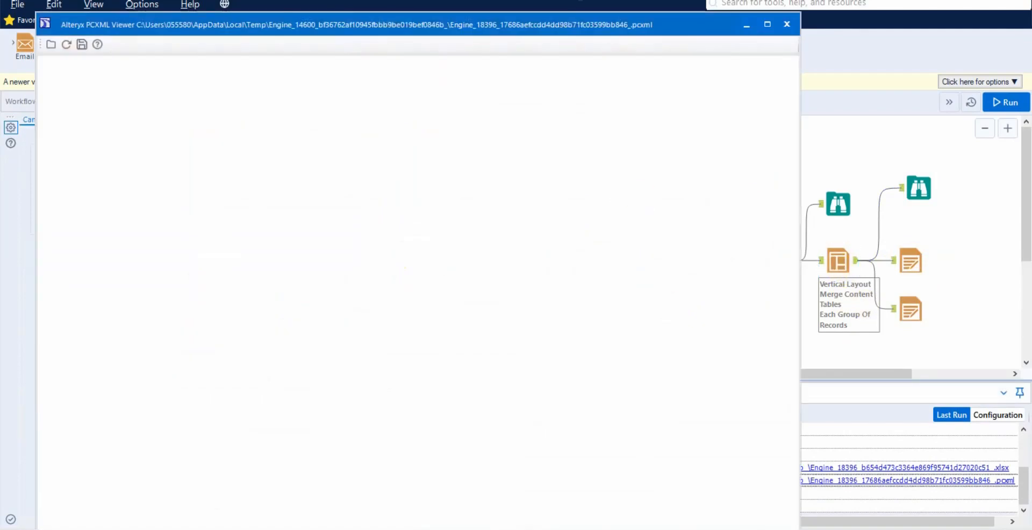
double_click(571, 27)
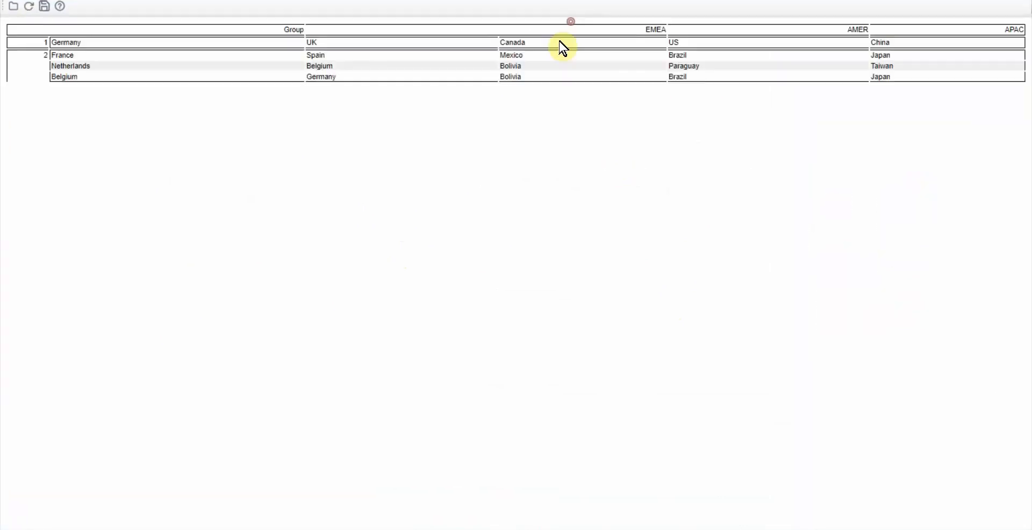
double_click(368, 4)
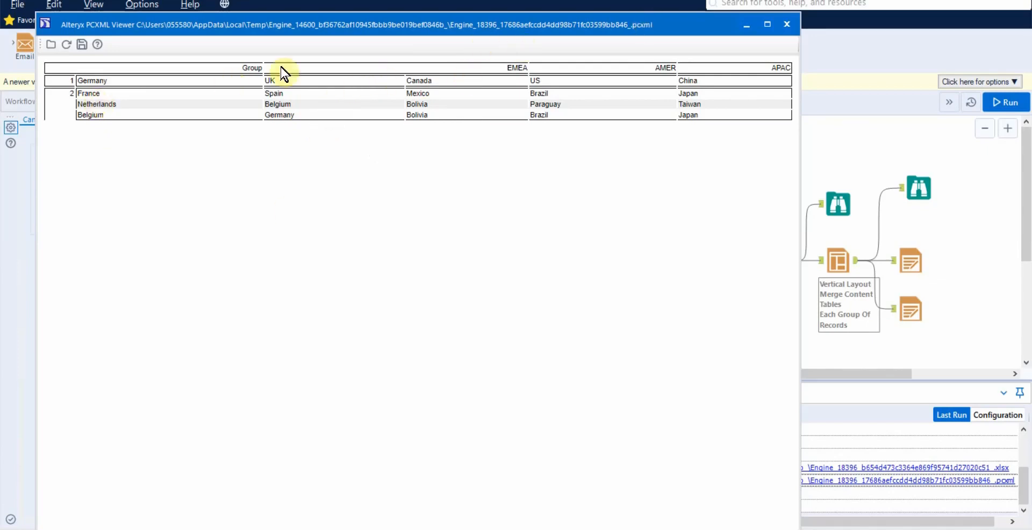
left_click(787, 25)
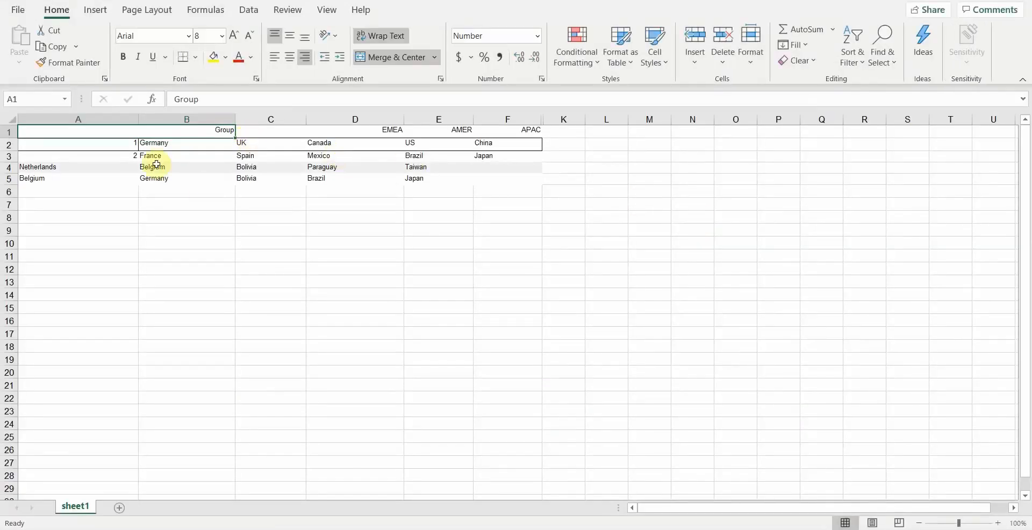
In the rendered Excel workbook, examine the Group, EMEA, AMER and APAC header cells in row 1 and the columns beneath them
scroll(149, 153, "up", 4, "ctrl")
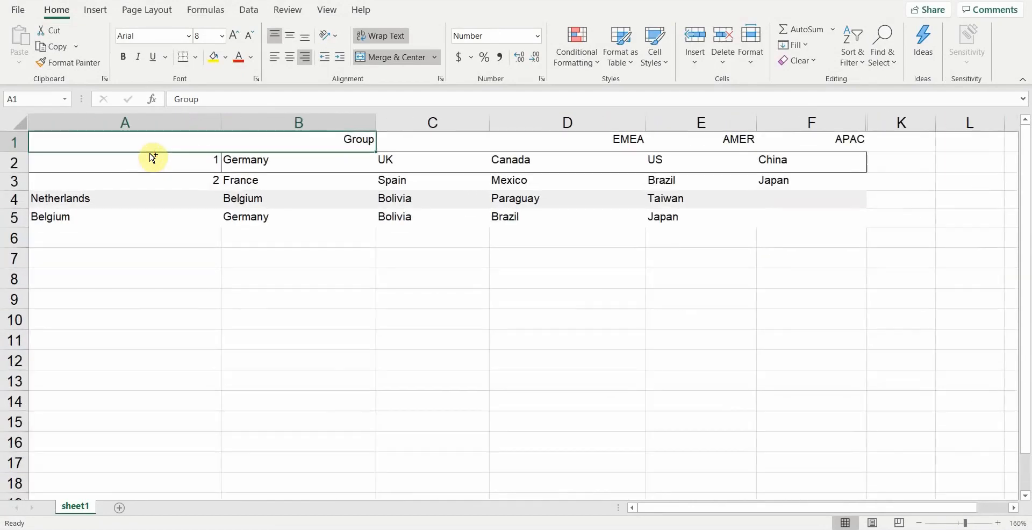
scroll(153, 158, "up", 1, "ctrl")
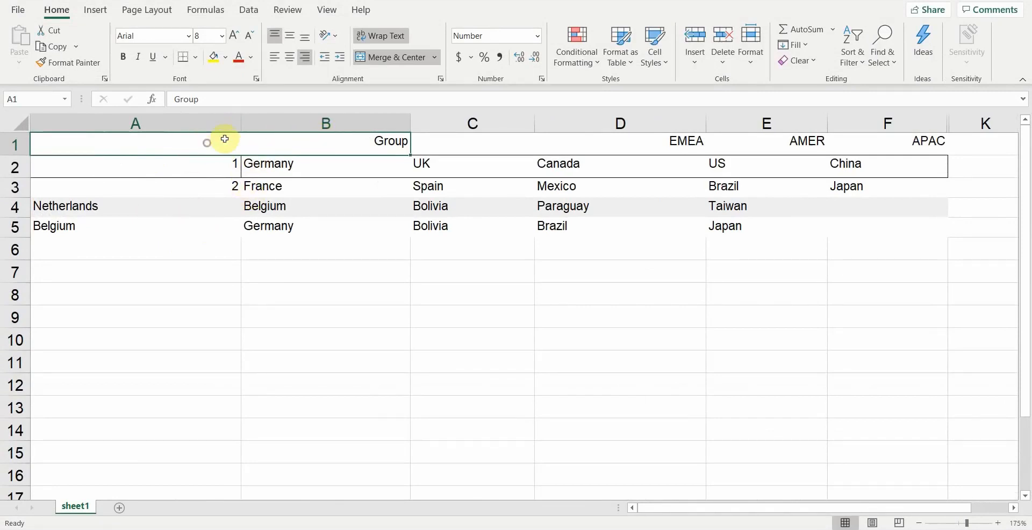
left_click(499, 141)
left_click(771, 153)
left_click(881, 143)
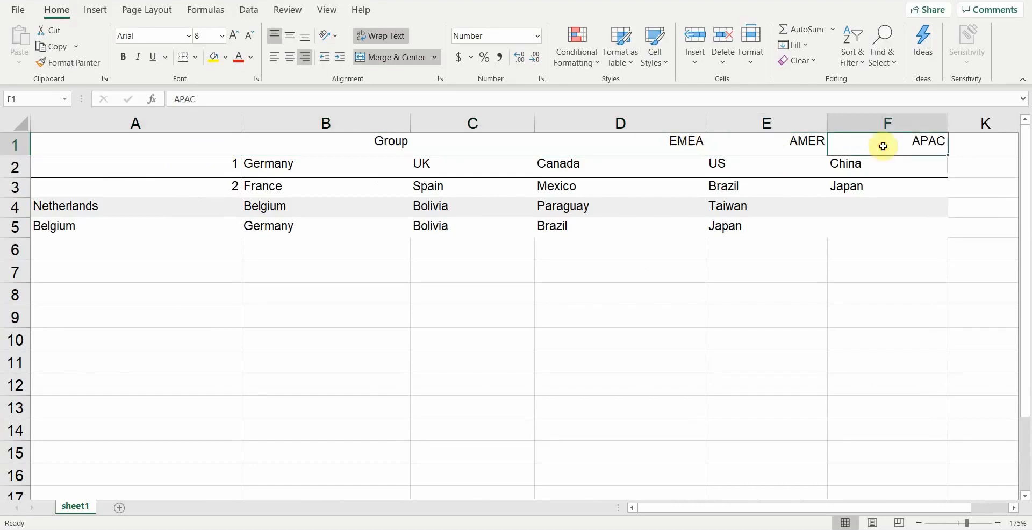
left_click_drag(875, 140, 878, 221)
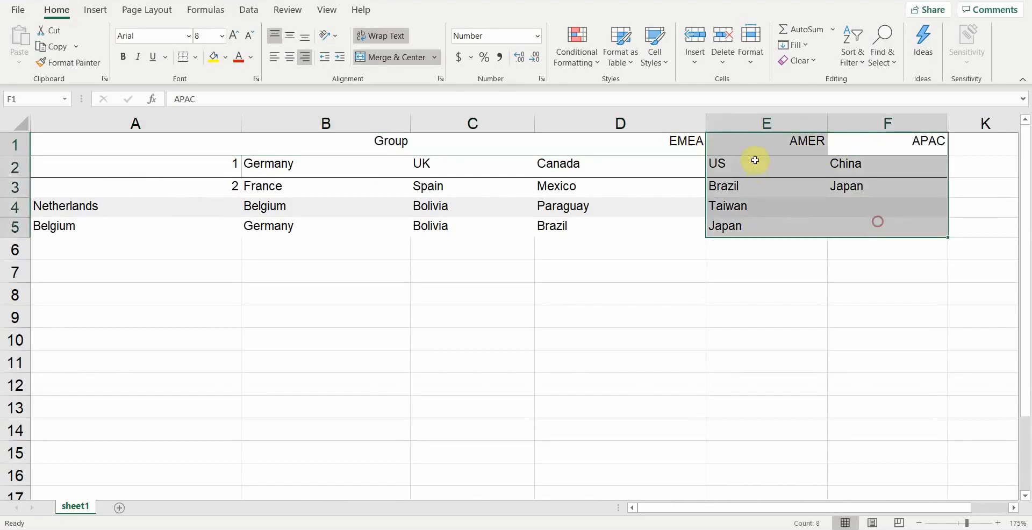
mouse_move(755, 145)
left_mouse_down()
mouse_move(755, 232)
mouse_move(758, 146)
left_mouse_up()
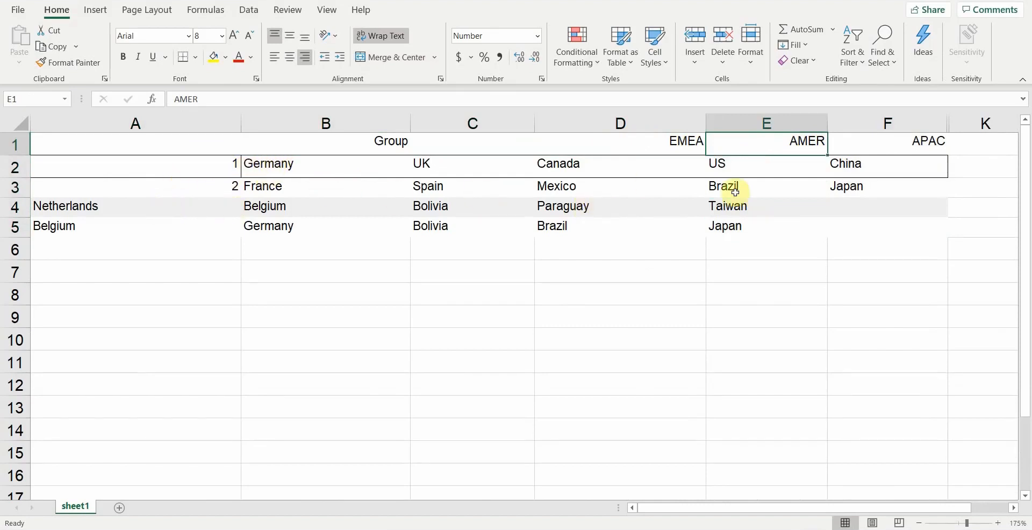
Examine how the group 2 values in rows 4 and 5 line up with the headers and rows above across columns A to F
left_click(202, 192)
left_click_drag(195, 206, 194, 222)
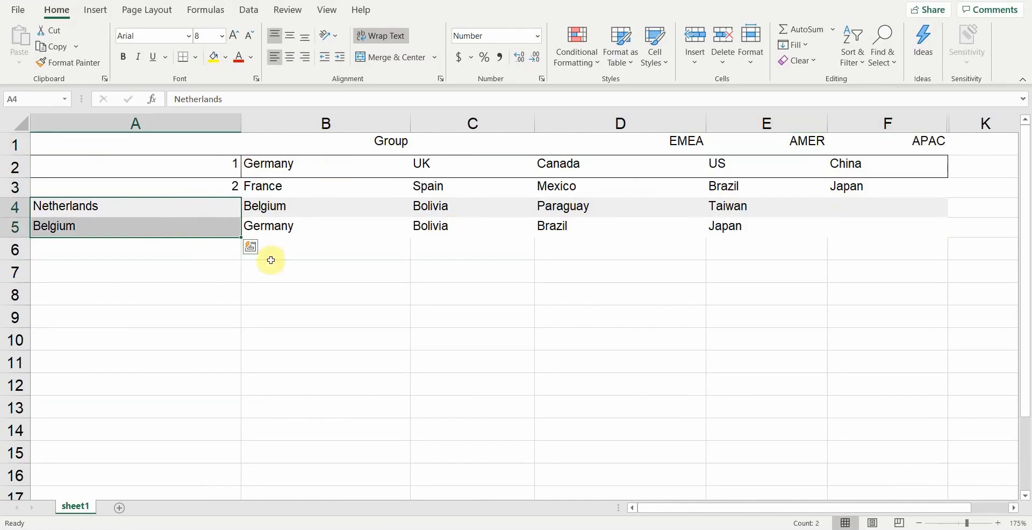
left_click(195, 213)
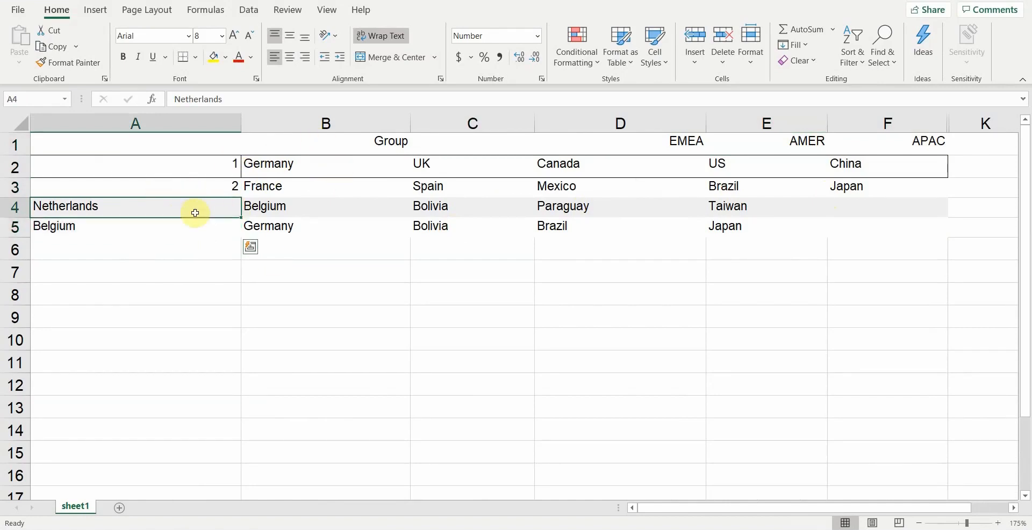
left_click(186, 227)
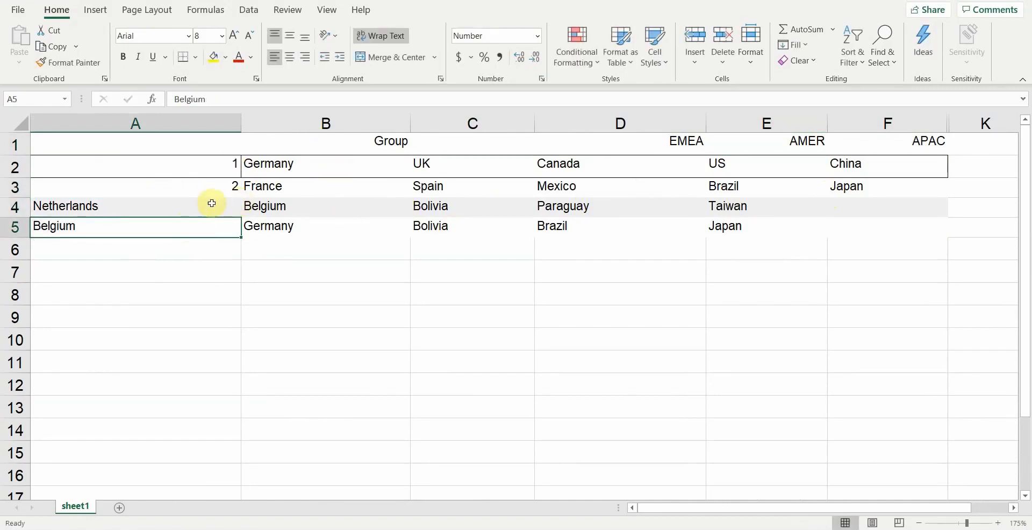
left_click_drag(641, 216, 221, 226)
left_click_drag(213, 144, 904, 215)
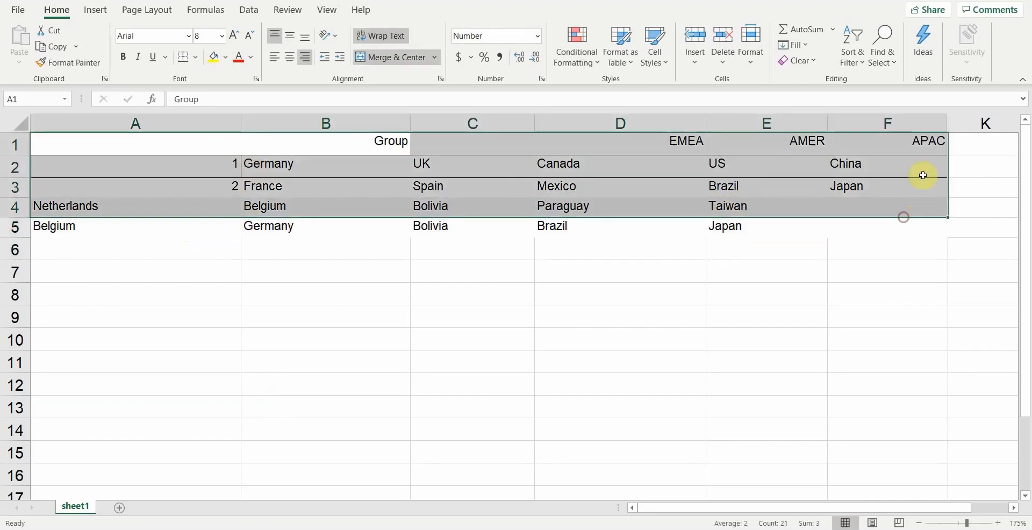
left_click_drag(928, 140, 240, 226)
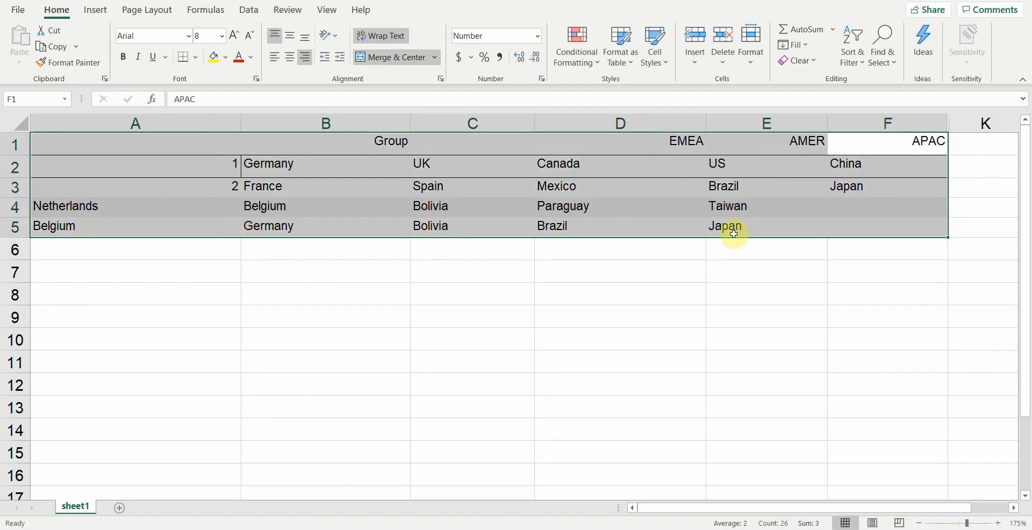
left_click_drag(142, 212, 735, 211)
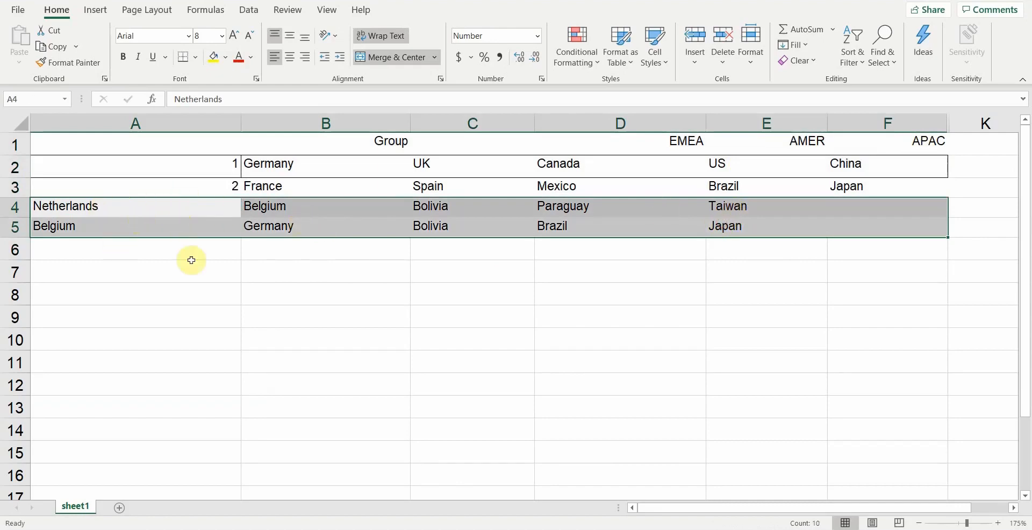
left_click_drag(783, 205, 783, 224)
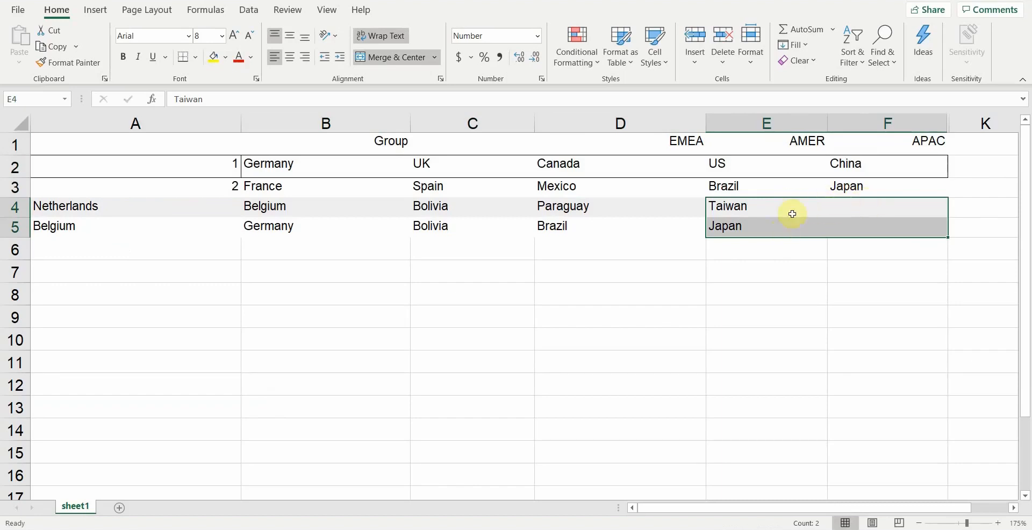
left_click_drag(788, 212, 890, 207)
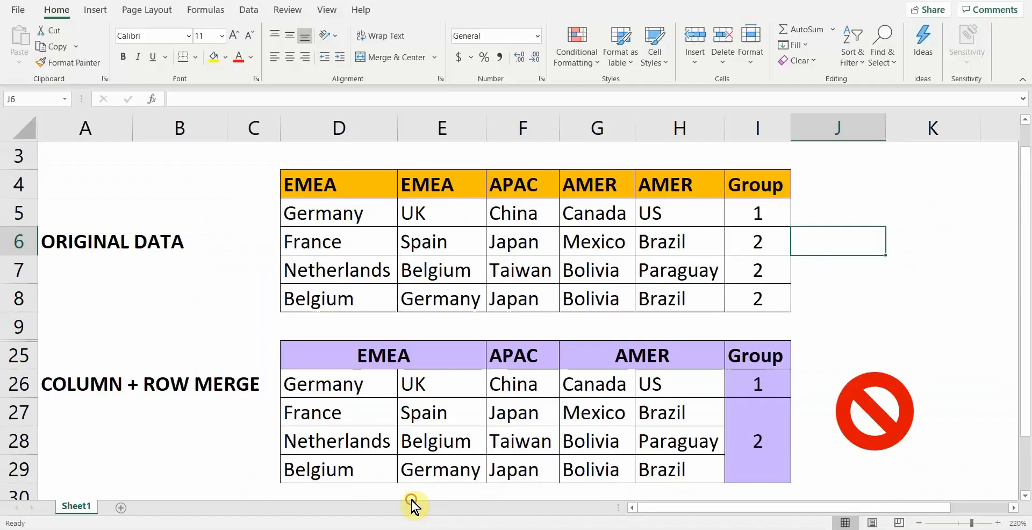
Switch to the examples workbook and compare the original data with the column + row merge table
scroll(152, 341, "down", 1)
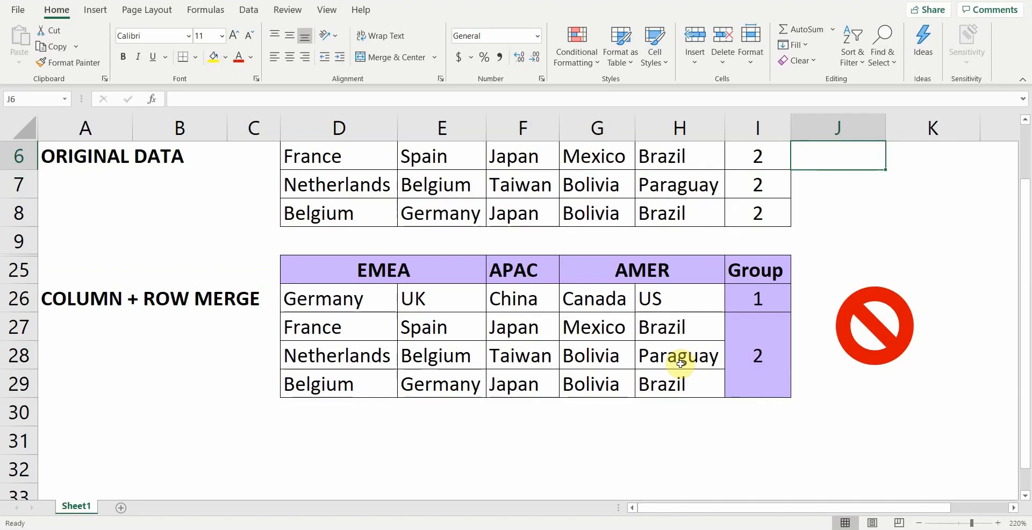
scroll(604, 316, "up", 2)
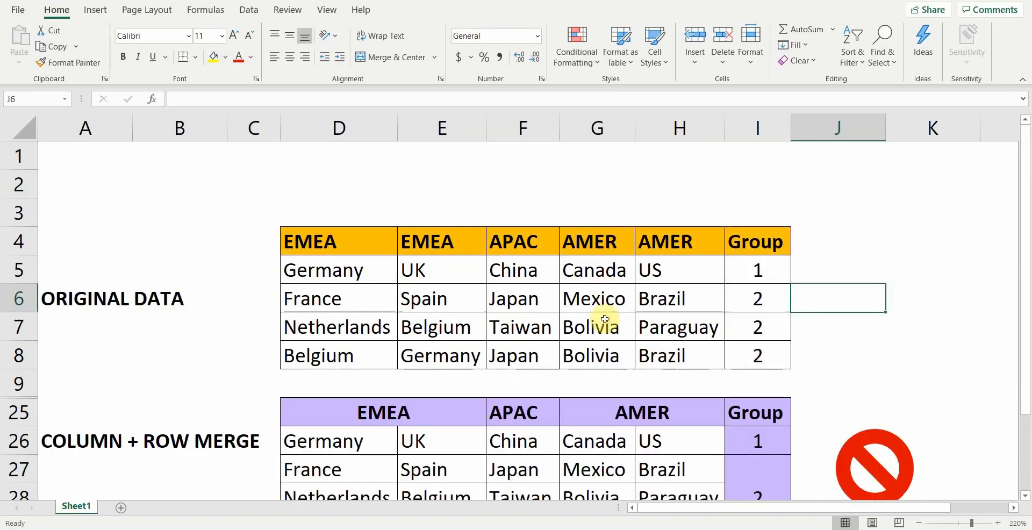
scroll(604, 318, "down", 1)
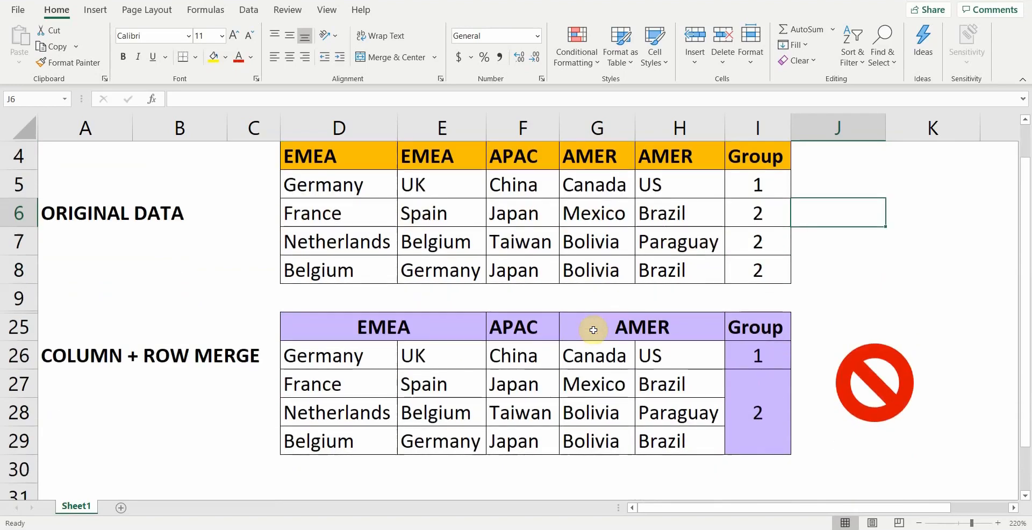